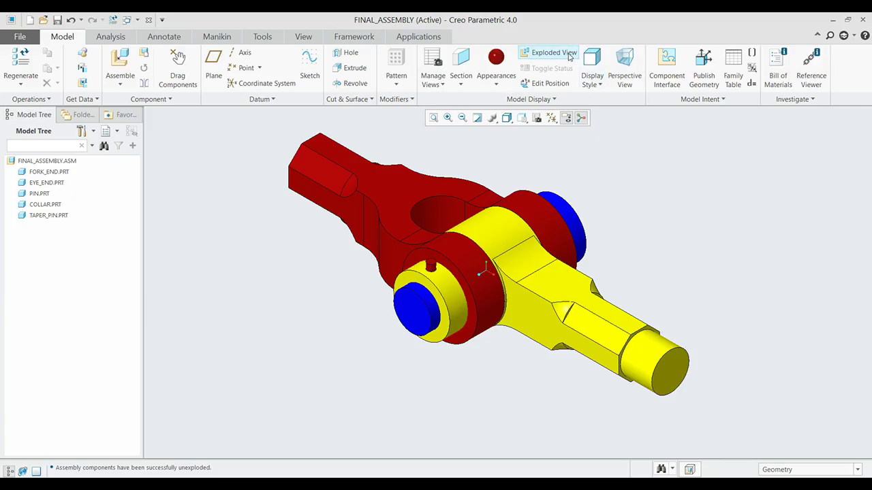
# Preview FINAL_ASSEMBLY exploded and reassembled, then bring up Select Working Directory
pyautogui.click(568, 53)
pyautogui.click(567, 53)
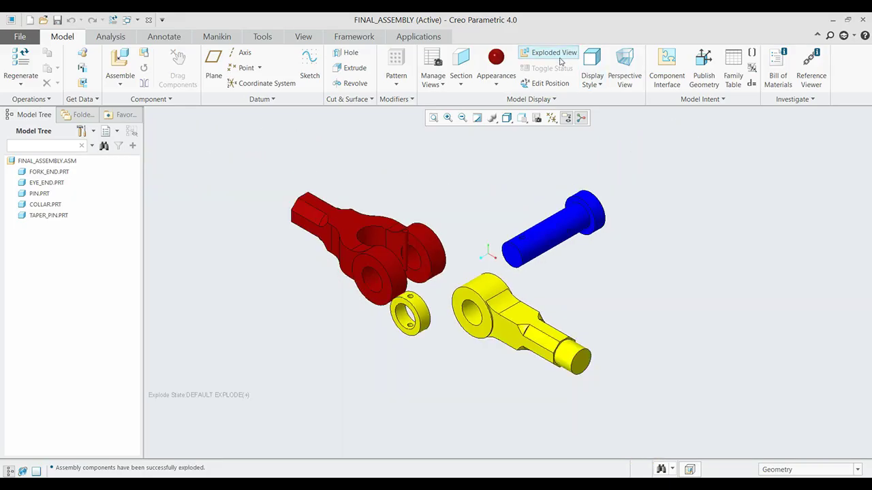
pyautogui.click(548, 54)
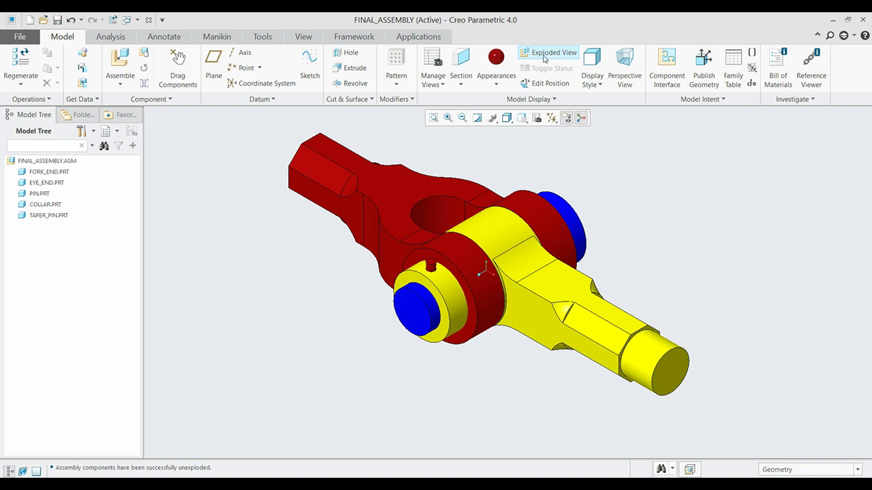
pyautogui.click(105, 68)
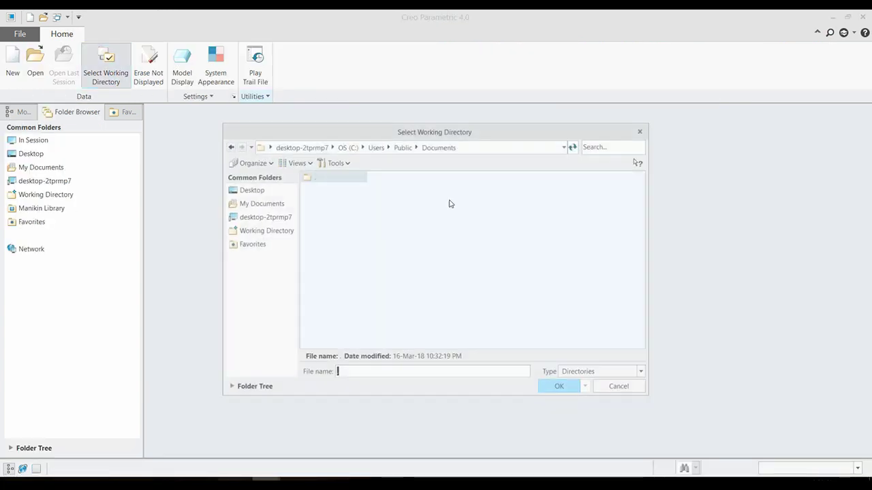
# Create a Knuckle_joint folder on the Desktop, make it the working directory, and start a new model
pyautogui.click(250, 189)
pyautogui.rightClick(362, 264)
pyautogui.click(411, 318)
pyautogui.rightClick(392, 268)
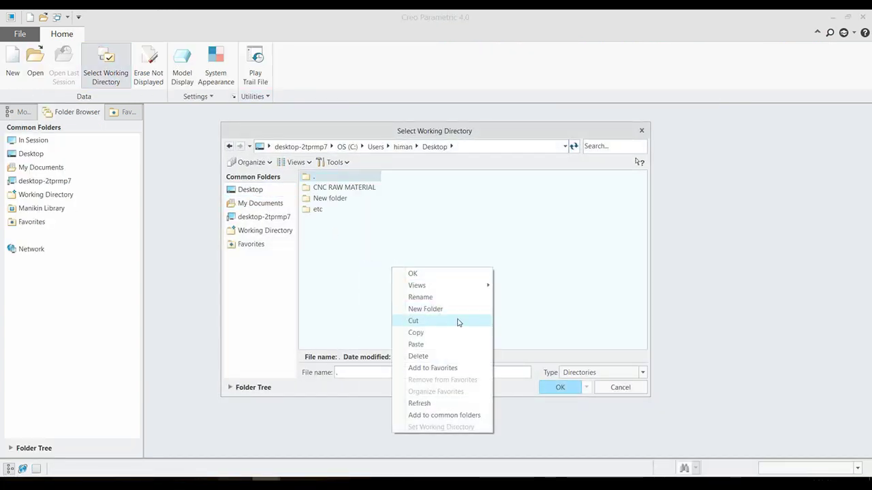
pyautogui.click(458, 309)
pyautogui.write('Knuckle_joint')
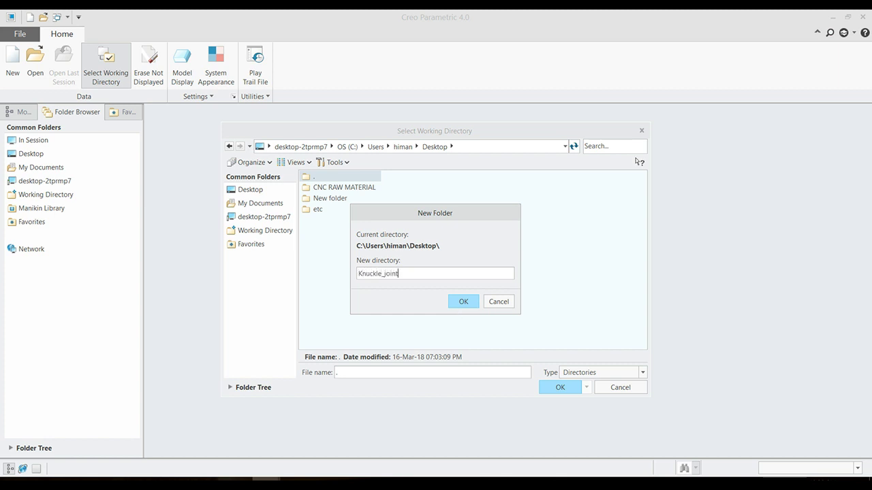
pyautogui.click(463, 304)
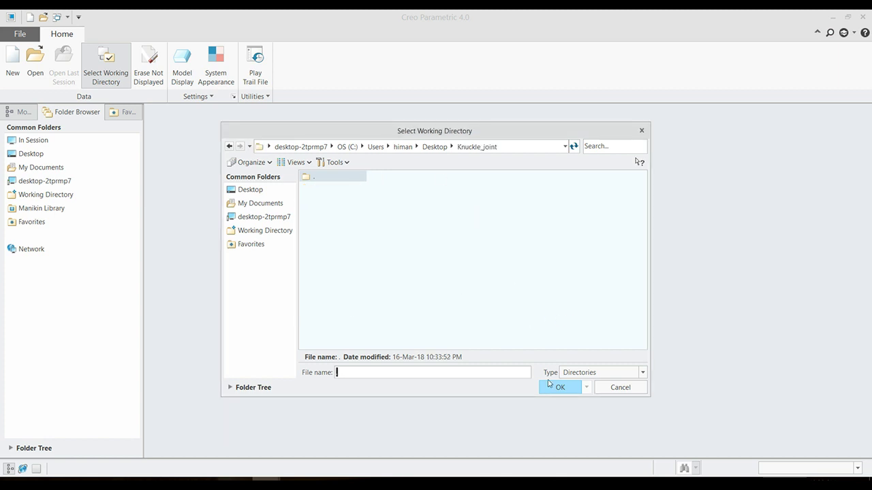
pyautogui.click(549, 385)
pyautogui.hotkey('ctrl', 'n')
pyautogui.write('Fork_end')
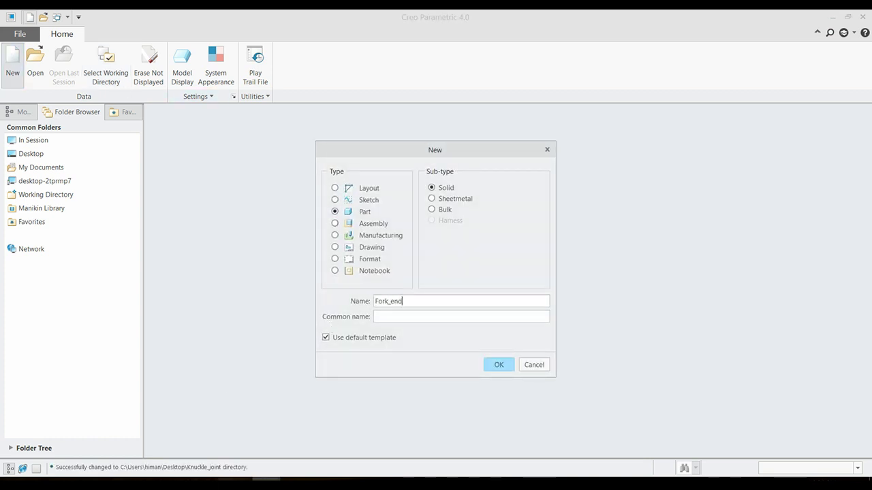
# Create the Fork_end part from the mmns_part_solid template instead of the default
pyautogui.click(325, 338)
pyautogui.click(489, 368)
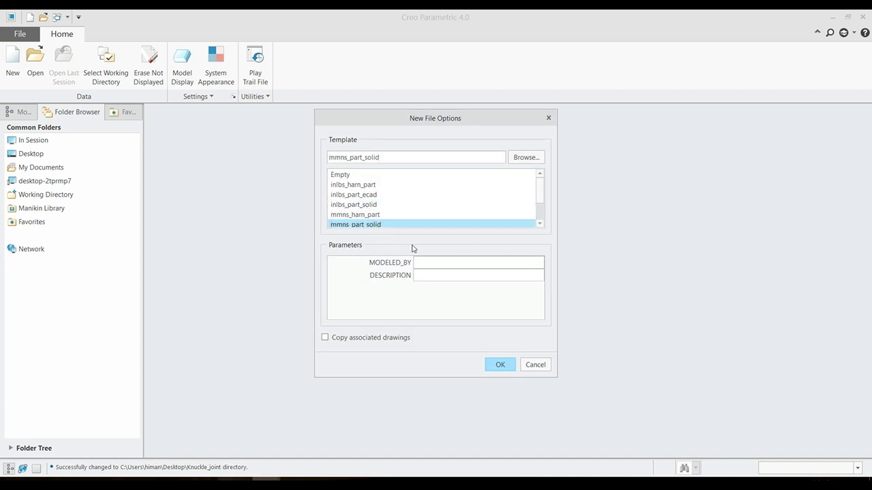
pyautogui.click(500, 365)
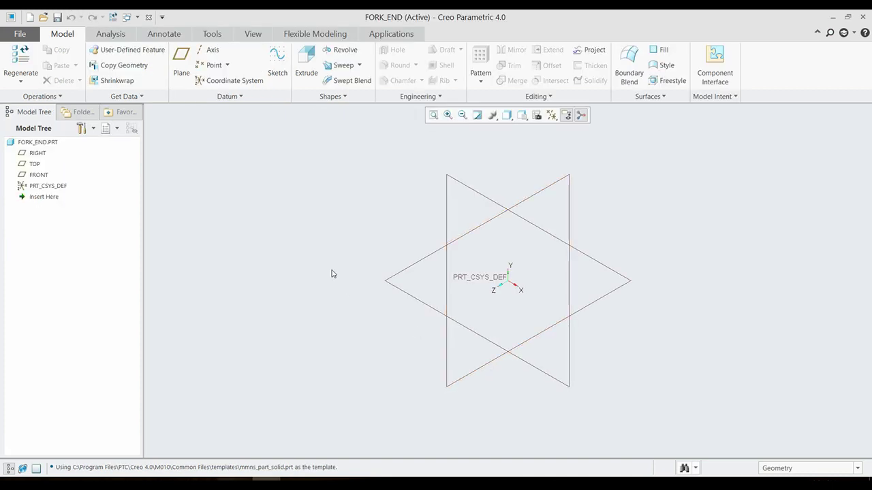
# Start an extrusion on the FRONT plane and sketch a 60-diameter circle at the origin
pyautogui.click(298, 78)
pyautogui.click(568, 365)
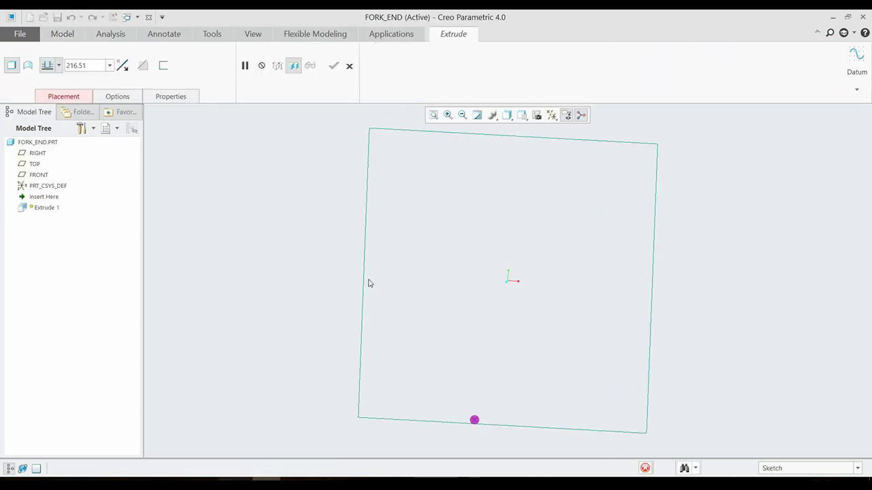
pyautogui.click(253, 80)
pyautogui.click(508, 281)
pyautogui.click(524, 297)
pyautogui.middleClick(524, 296)
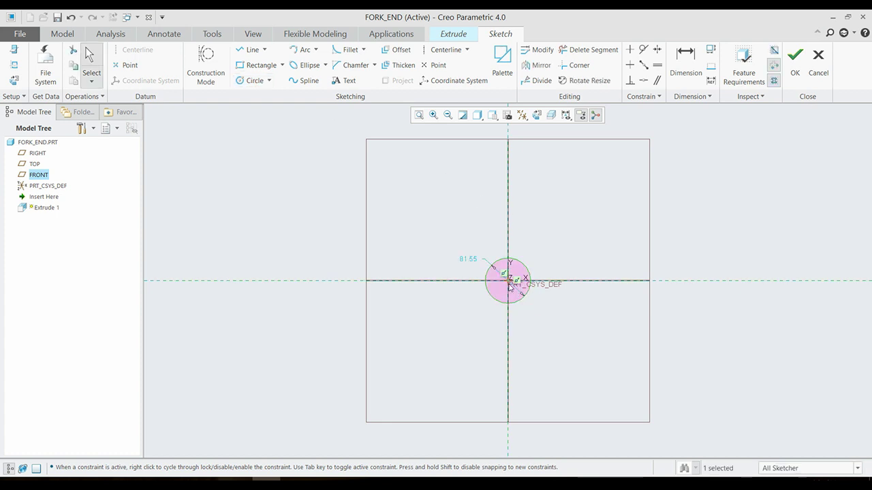
pyautogui.doubleClick(474, 258)
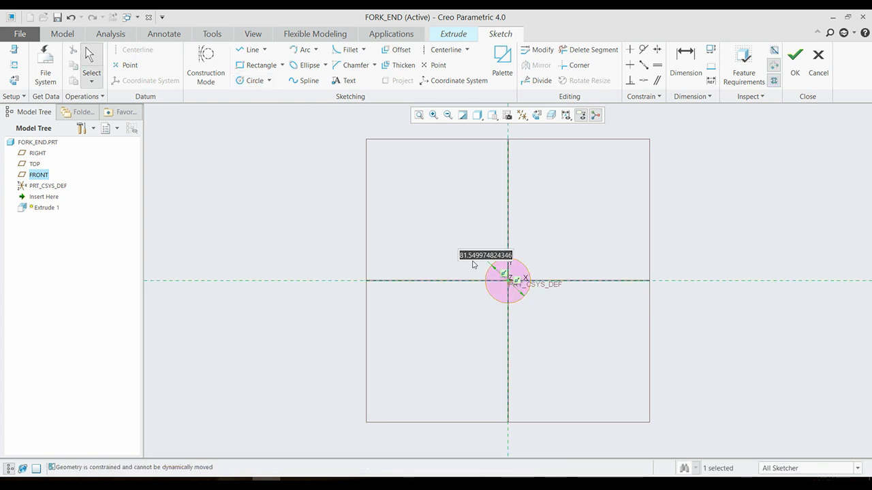
pyautogui.write('60')
pyautogui.press('Return')
# Add a concentric 120-diameter outer circle and accept the sketch
pyautogui.click(243, 82)
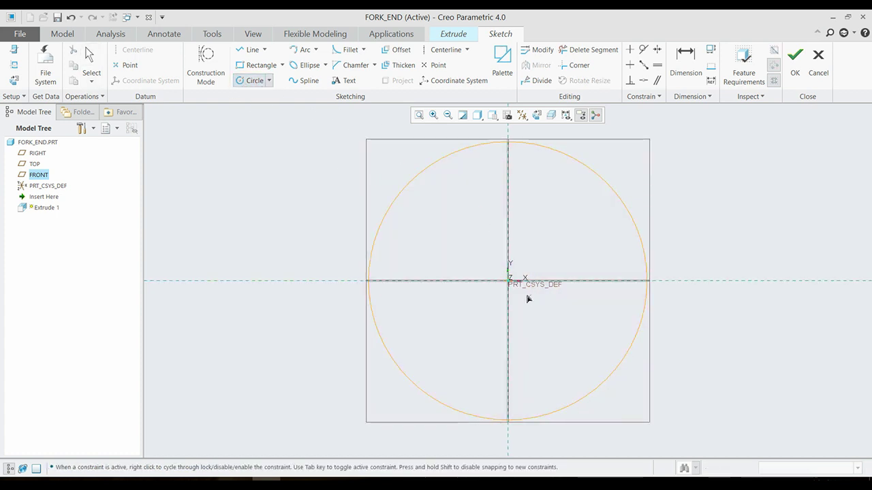
pyautogui.click(508, 280)
pyautogui.click(667, 334)
pyautogui.middleClick(667, 334)
pyautogui.doubleClick(312, 123)
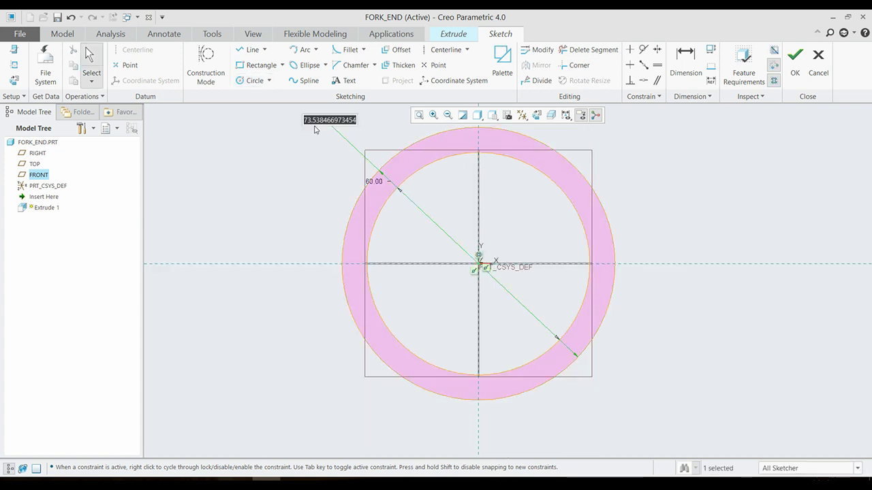
pyautogui.write('120')
pyautogui.press('Return')
pyautogui.click(795, 61)
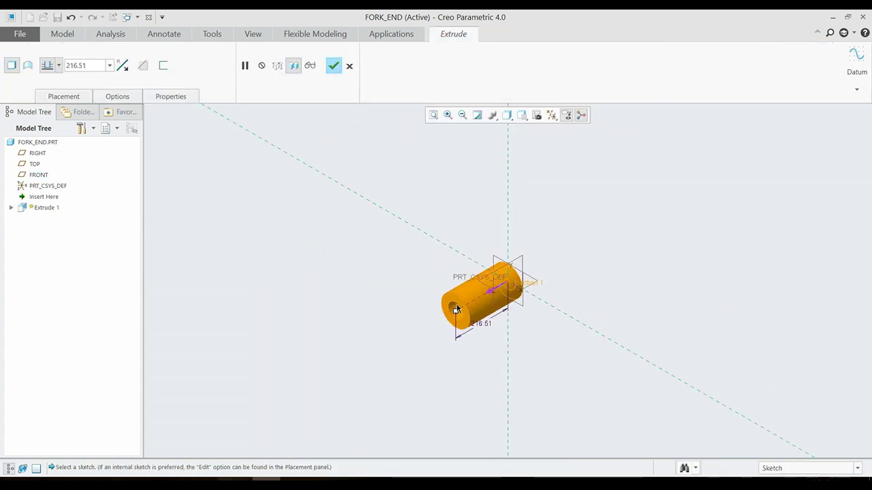
# Extrude the ring symmetrically to a depth of 160
pyautogui.rightClick(456, 314)
pyautogui.click(484, 344)
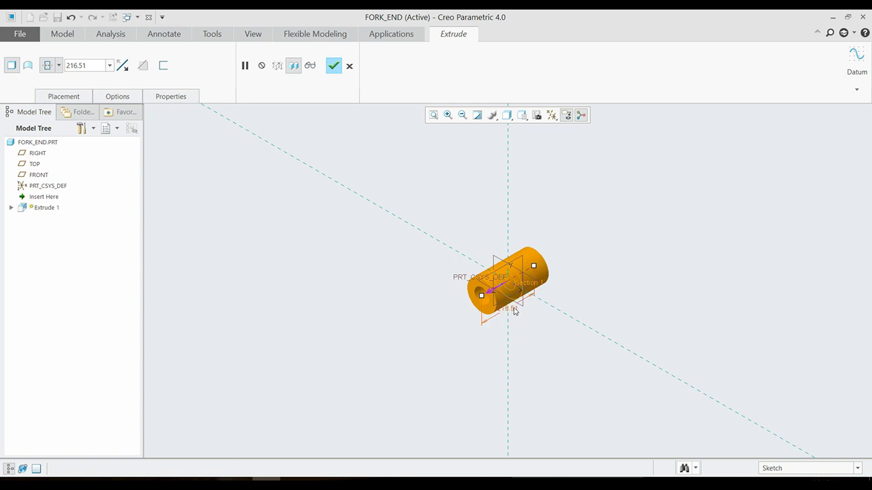
pyautogui.doubleClick(508, 309)
pyautogui.write('160')
pyautogui.press('Return')
# Finish Extrude 1, start a second extrusion on the TOP plane, and draw a first circle
pyautogui.click(338, 71)
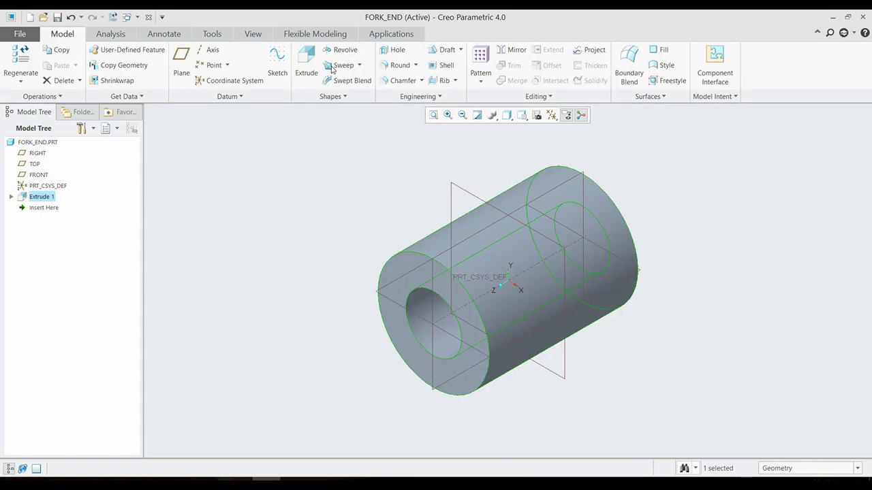
pyautogui.click(307, 65)
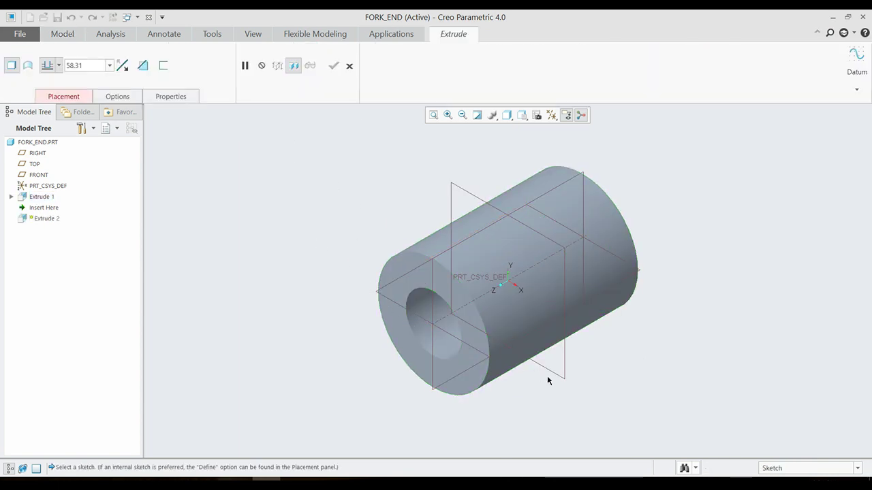
pyautogui.click(487, 361)
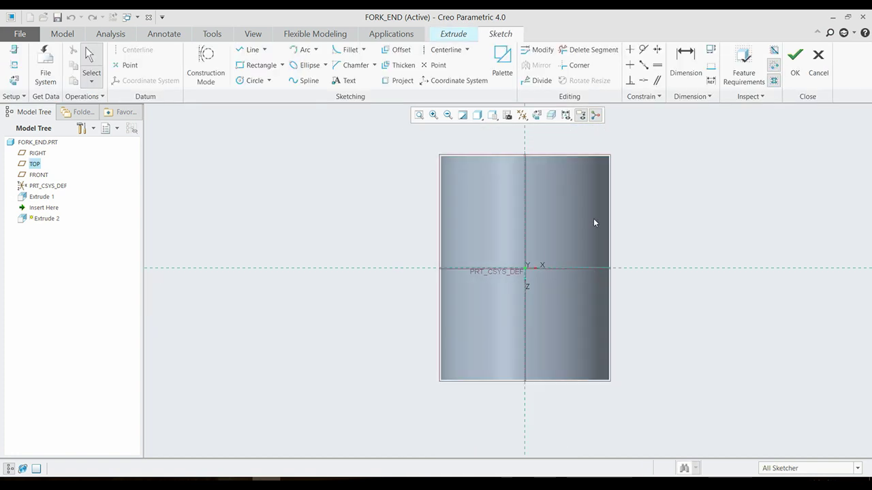
pyautogui.click(245, 82)
pyautogui.click(365, 267)
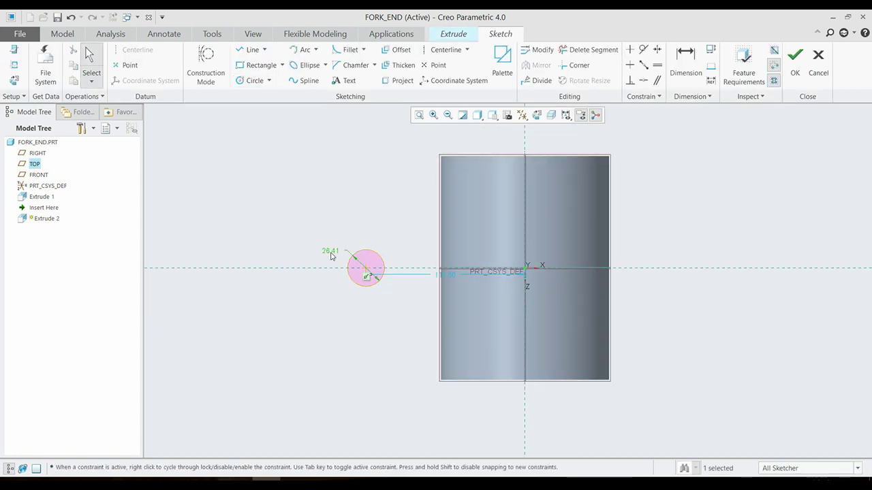
pyautogui.rightClick(346, 243)
pyautogui.click(332, 254)
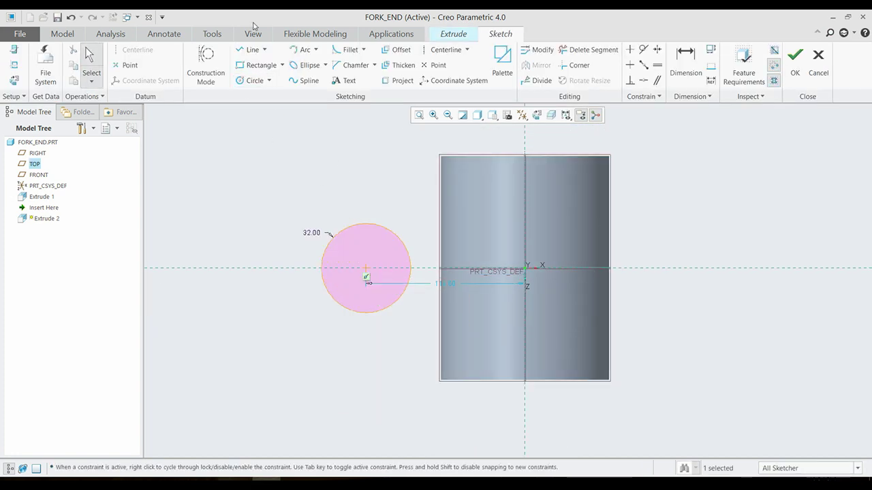
# Add a concentric circle and size the ring to 72 and 36 diameters, centred 76 from the origin
pyautogui.click(253, 81)
pyautogui.click(315, 217)
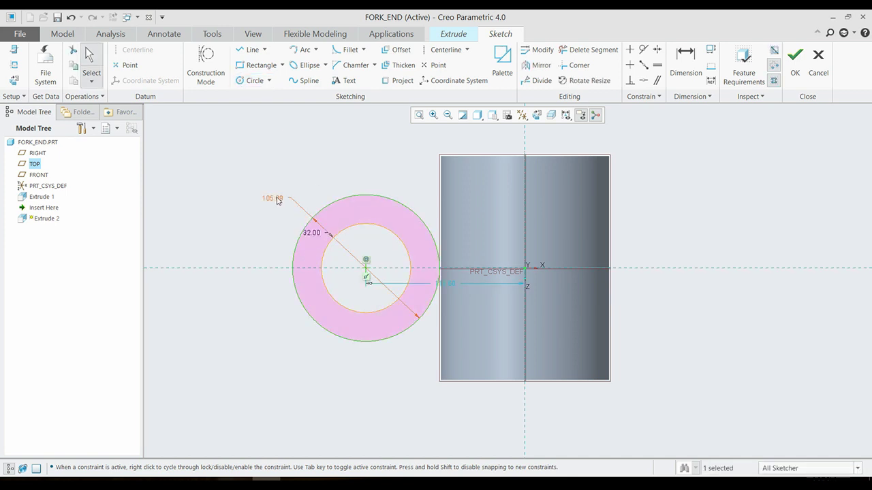
pyautogui.rightClick(279, 197)
pyautogui.doubleClick(286, 189)
pyautogui.write('72')
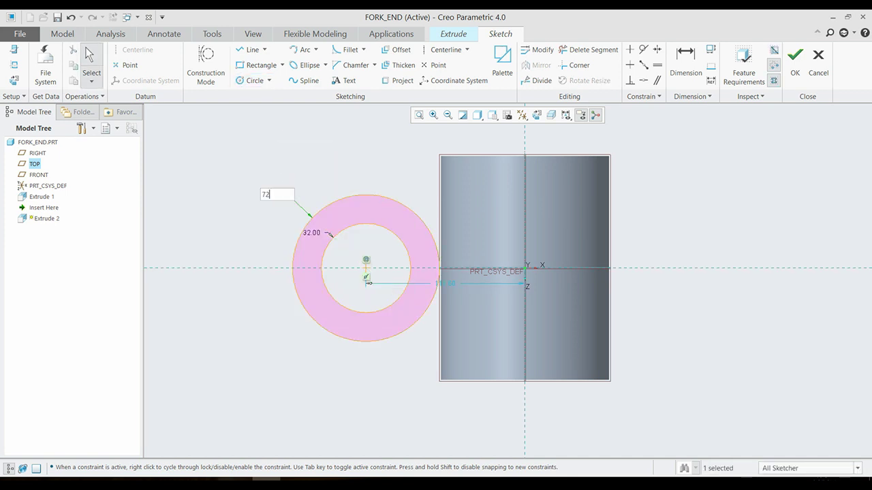
pyautogui.press('Return')
pyautogui.doubleClick(447, 290)
pyautogui.write('76')
pyautogui.press('Return')
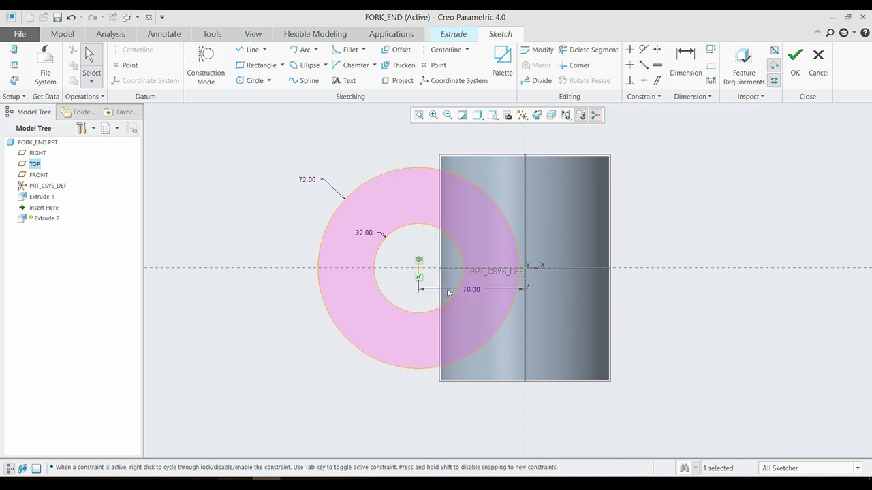
pyautogui.doubleClick(365, 235)
pyautogui.write('36')
pyautogui.press('Return')
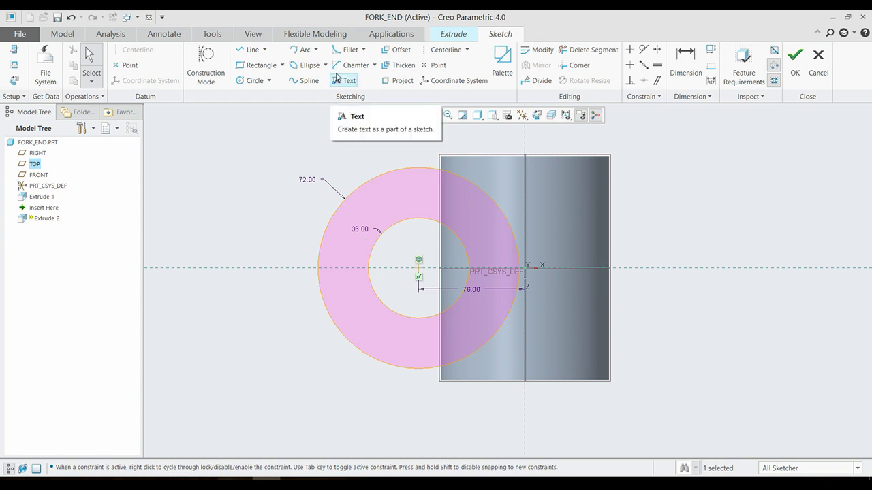
# Add vertical centerlines and dimension their spacing to 45
pyautogui.click(446, 50)
pyautogui.middleClick(494, 201)
pyautogui.scroll(-2, 505, 217)
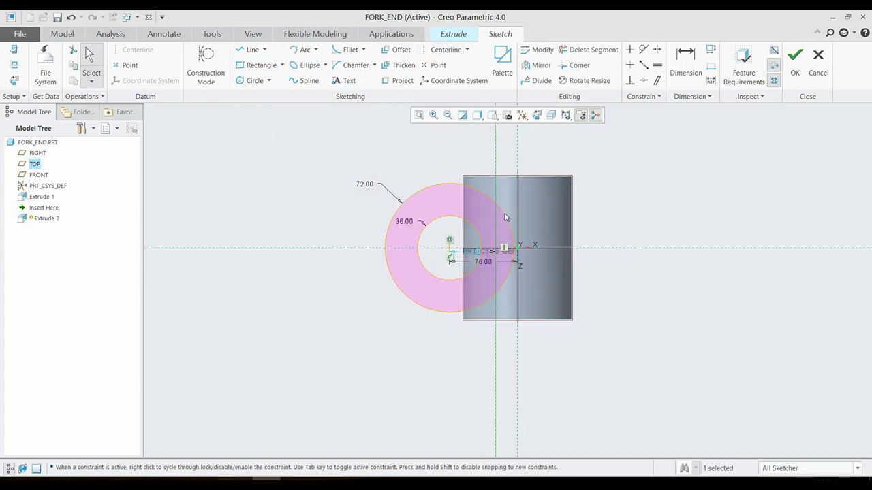
pyautogui.press('d')
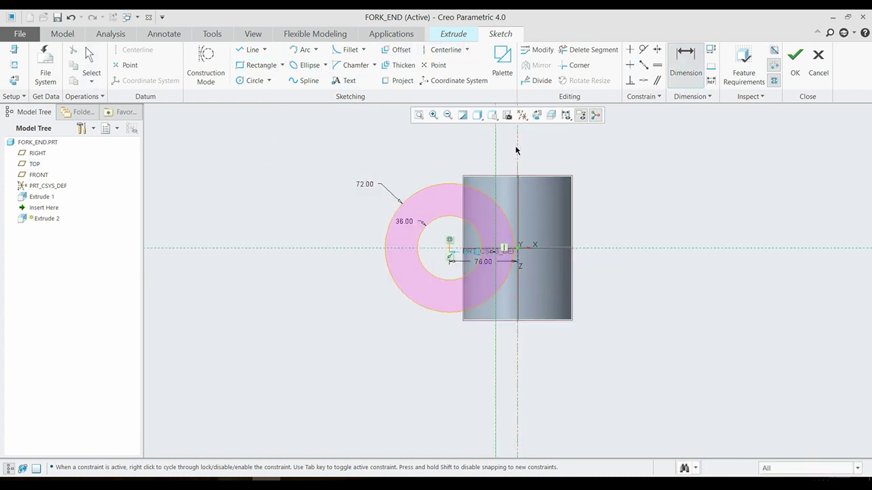
pyautogui.click(515, 150)
pyautogui.write('45')
pyautogui.press('Return')
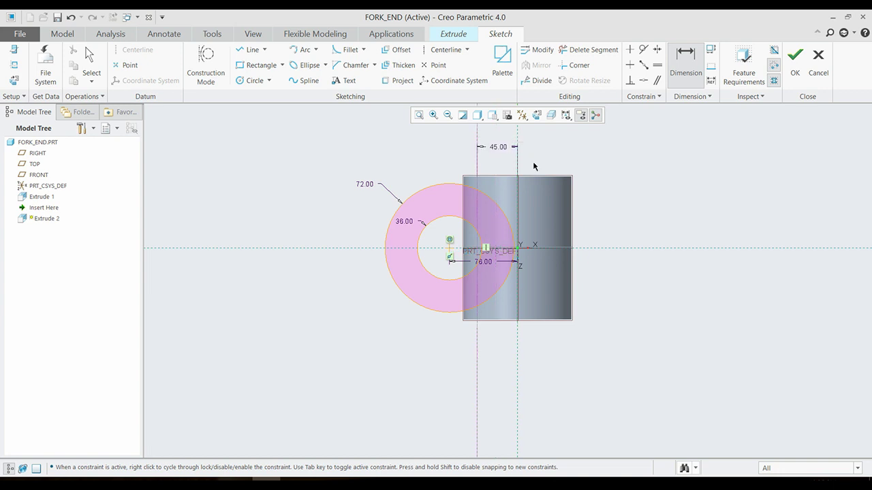
# Draw top and bottom lines tangent to the small circle, running to the cylinder
pyautogui.click(446, 49)
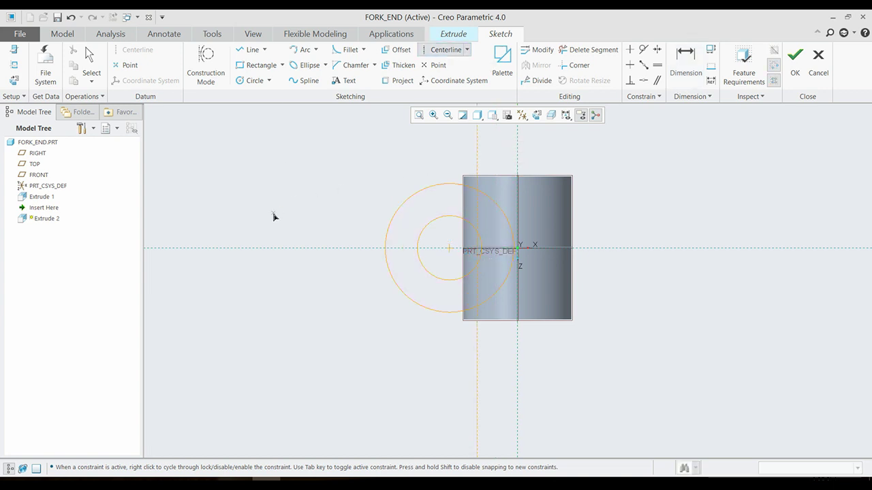
pyautogui.click(252, 50)
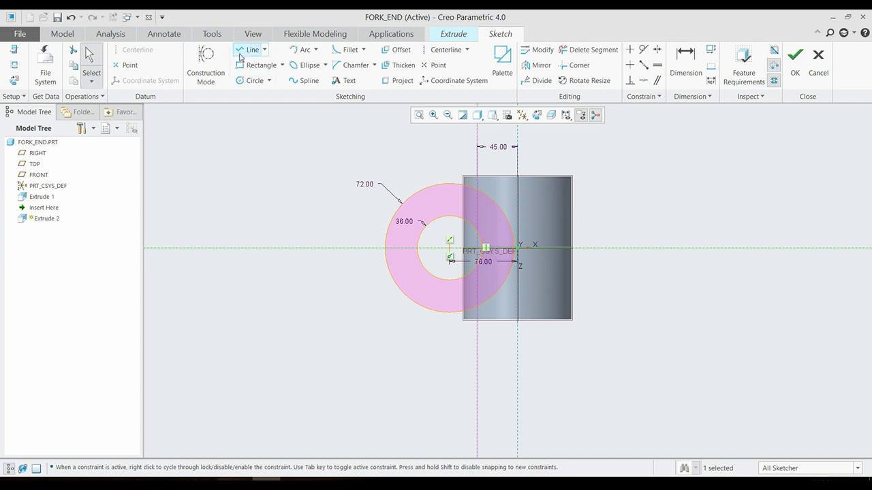
pyautogui.scroll(2, 459, 220)
pyautogui.click(459, 219)
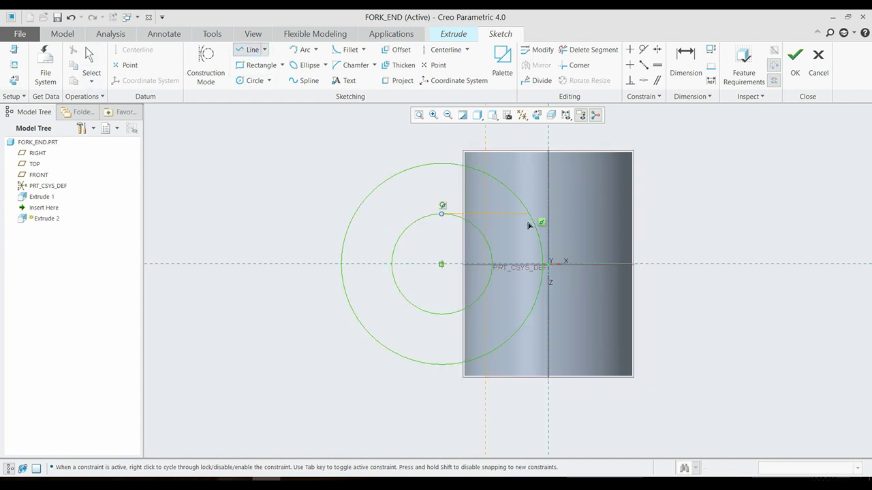
pyautogui.click(485, 215)
pyautogui.middleClick(486, 177)
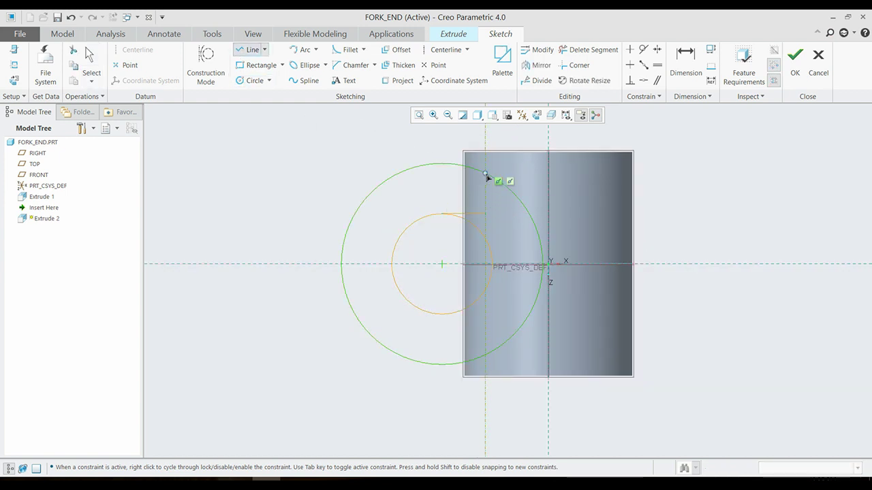
pyautogui.click(442, 313)
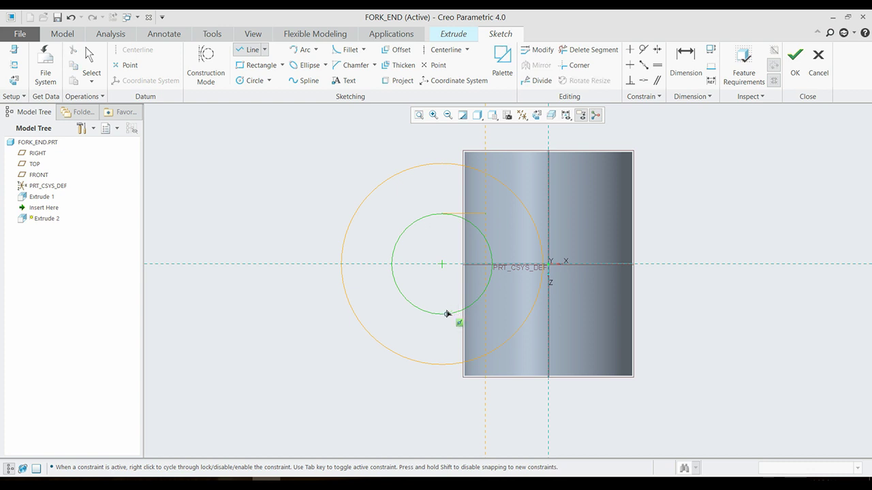
pyautogui.click(485, 313)
# Trim away the unneeded arc segment with Delete Segment
pyautogui.click(589, 50)
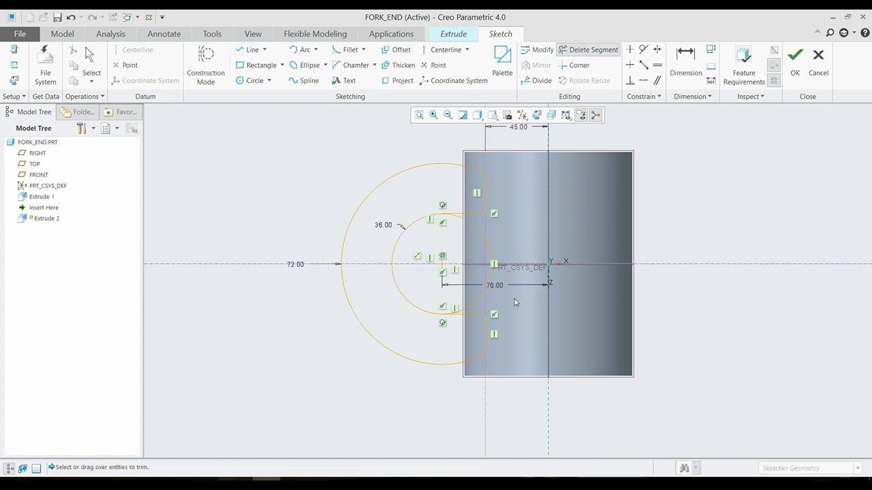
pyautogui.click(490, 266)
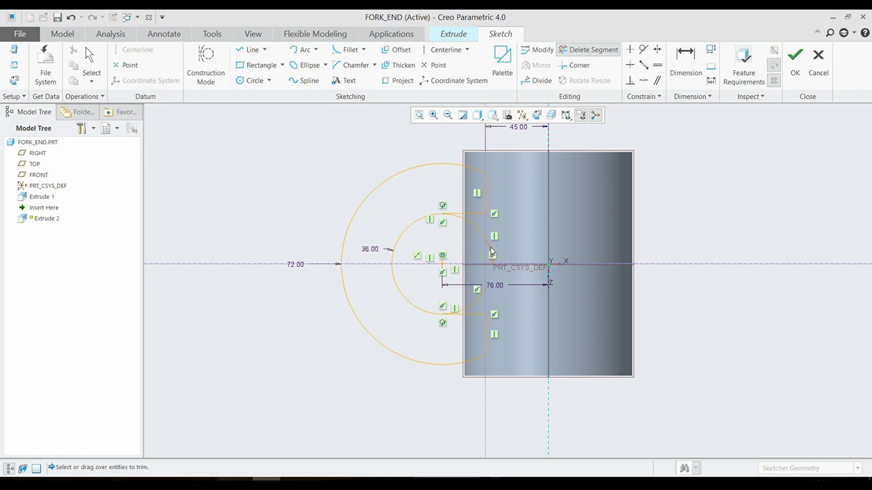
pyautogui.middleClick(480, 300)
pyautogui.scroll(2, 523, 271)
# Draw a vertical end line left of the fork and dimension it 204 from the axis
pyautogui.click(249, 49)
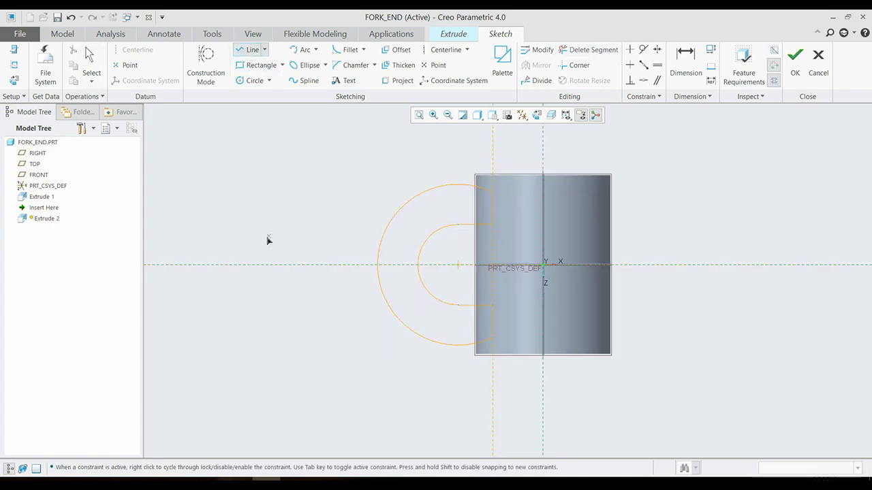
pyautogui.click(272, 304)
pyautogui.middleClick(296, 284)
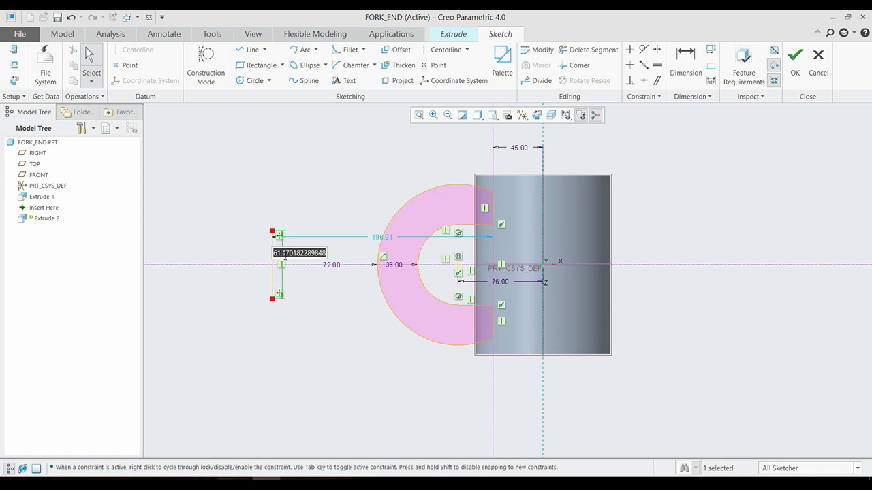
pyautogui.click(248, 50)
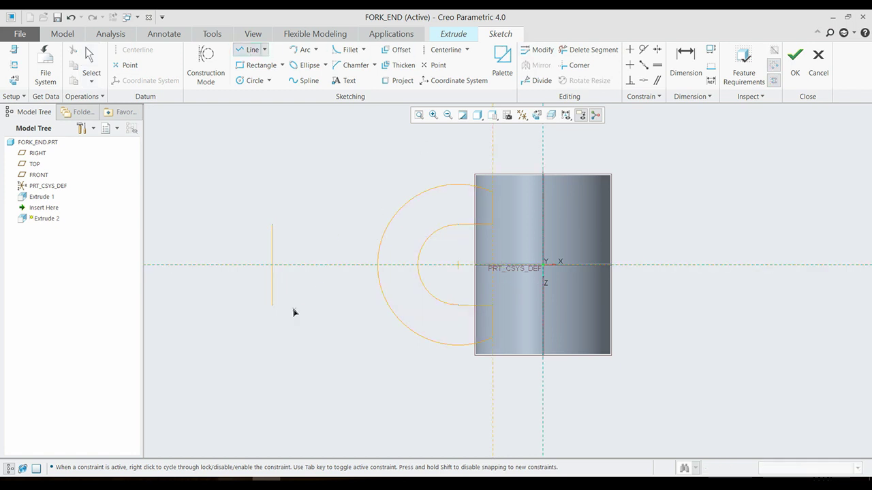
pyautogui.middleClick(372, 308)
pyautogui.click(679, 55)
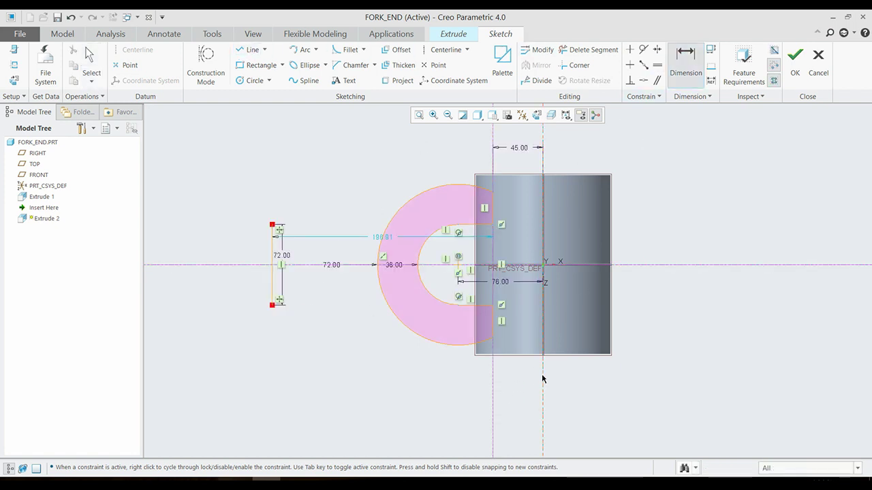
pyautogui.middleClick(345, 349)
pyautogui.write('204')
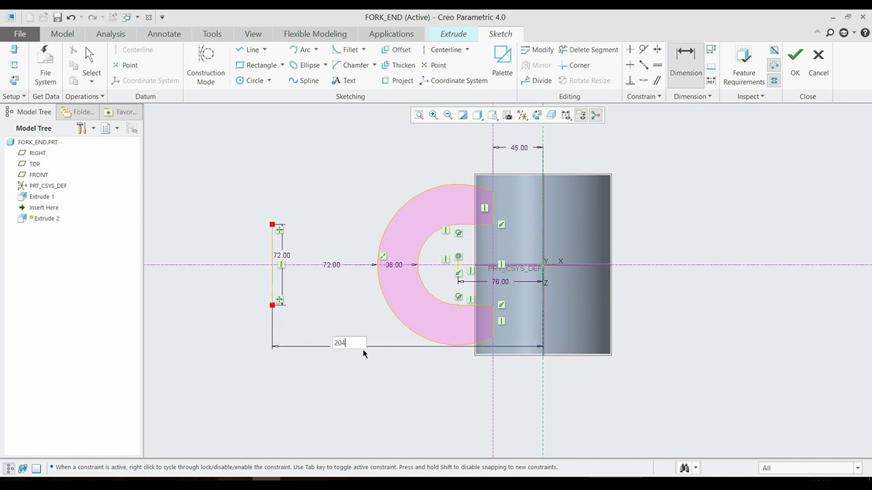
pyautogui.press('Return')
# Join the end line to the large arc with a horizontal line and a 60-radius fillet
pyautogui.click(251, 51)
pyautogui.click(315, 225)
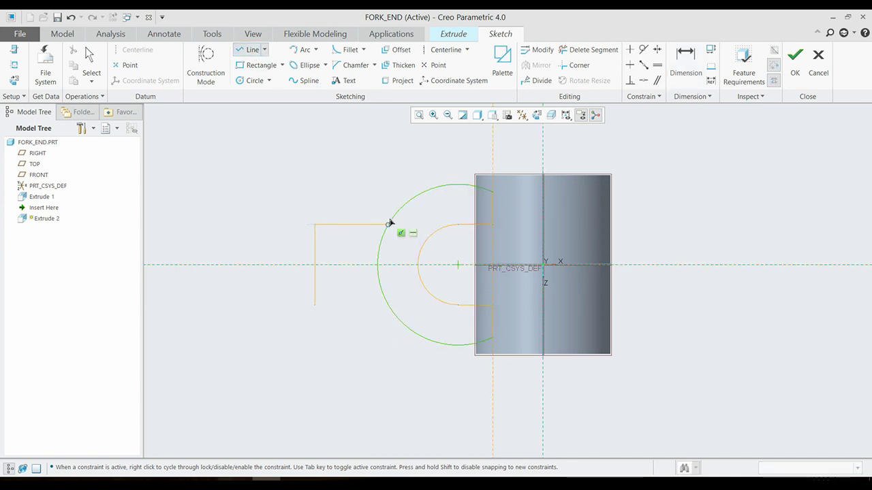
pyautogui.click(388, 225)
pyautogui.middleClick(388, 224)
pyautogui.click(348, 50)
pyautogui.click(368, 224)
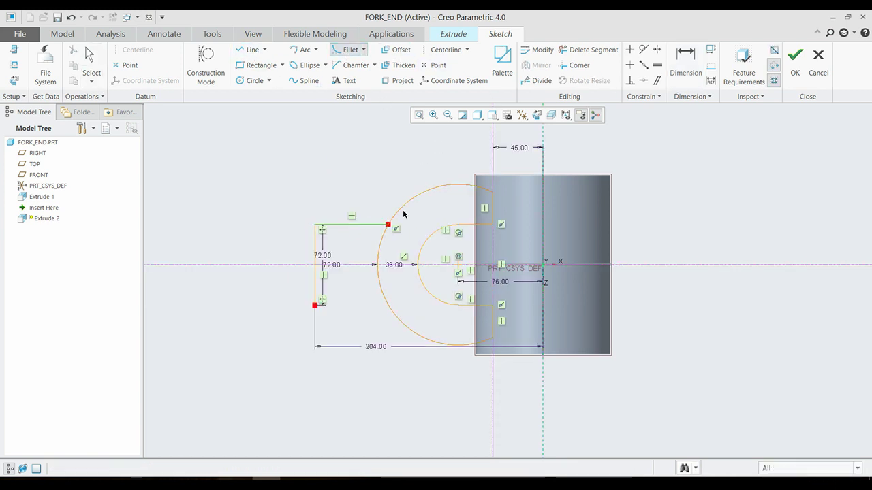
pyautogui.click(403, 217)
pyautogui.doubleClick(402, 230)
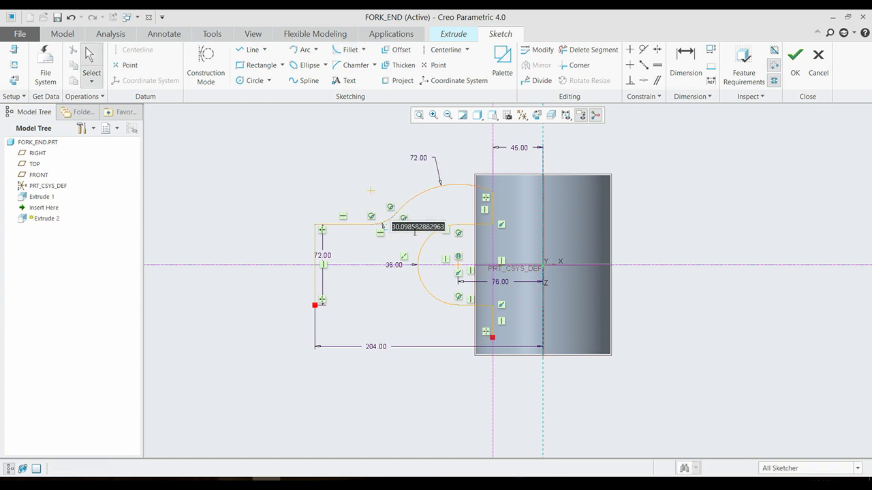
pyautogui.write('60')
pyautogui.press('Return')
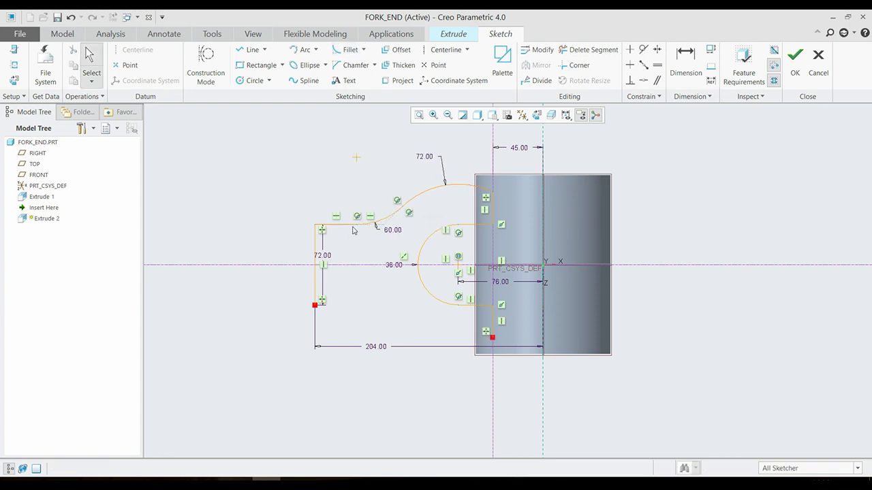
# Mirror the top line and fillet across the horizontal centerline
pyautogui.click(354, 229)
pyautogui.click(536, 65)
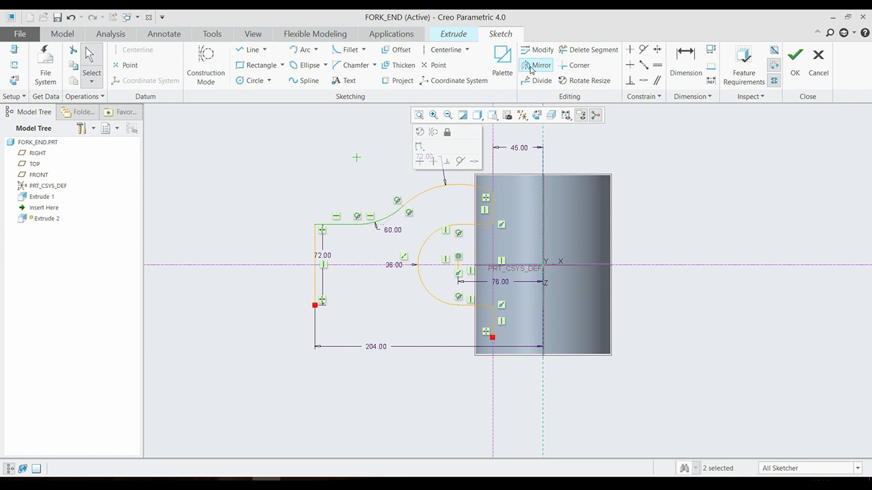
pyautogui.click(674, 265)
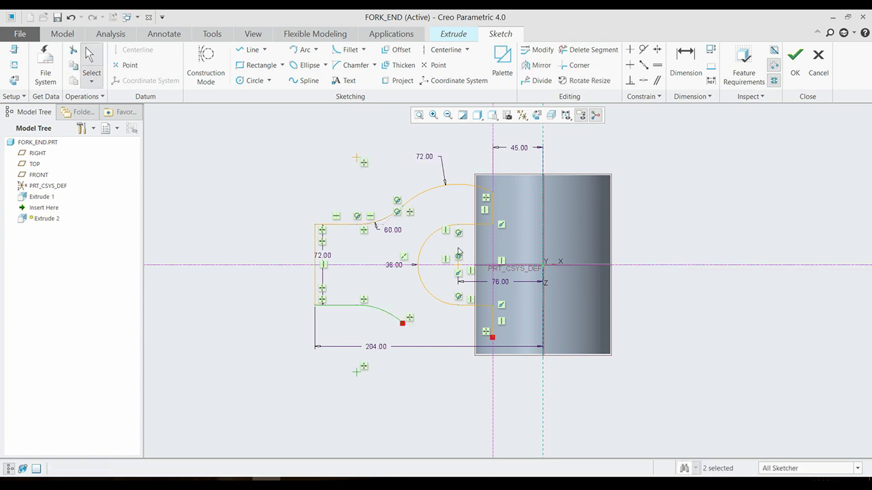
# Mirror the top arc to close the fork section and accept the sketch
pyautogui.click(537, 65)
pyautogui.click(646, 265)
pyautogui.click(792, 64)
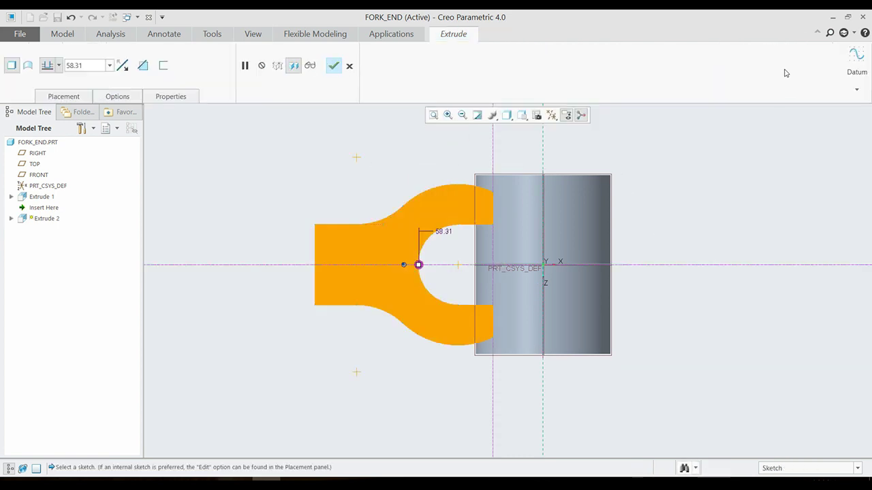
# Extrude the fork section symmetrically to a depth of 72 and finish the feature
pyautogui.rightClick(479, 218)
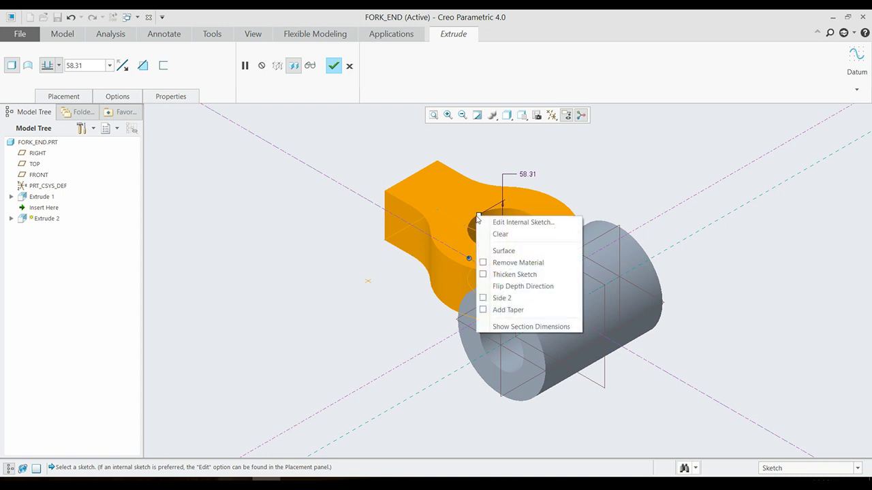
pyautogui.click(495, 244)
pyautogui.rightClick(480, 220)
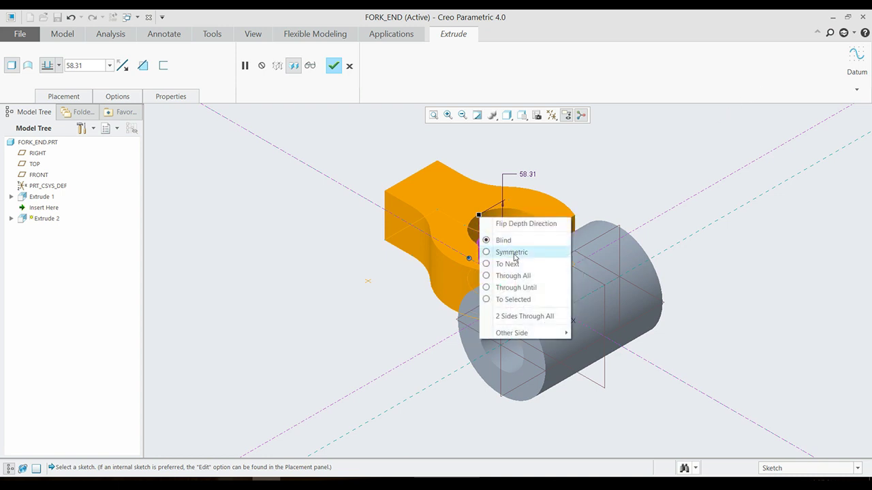
pyautogui.click(508, 250)
pyautogui.doubleClick(528, 197)
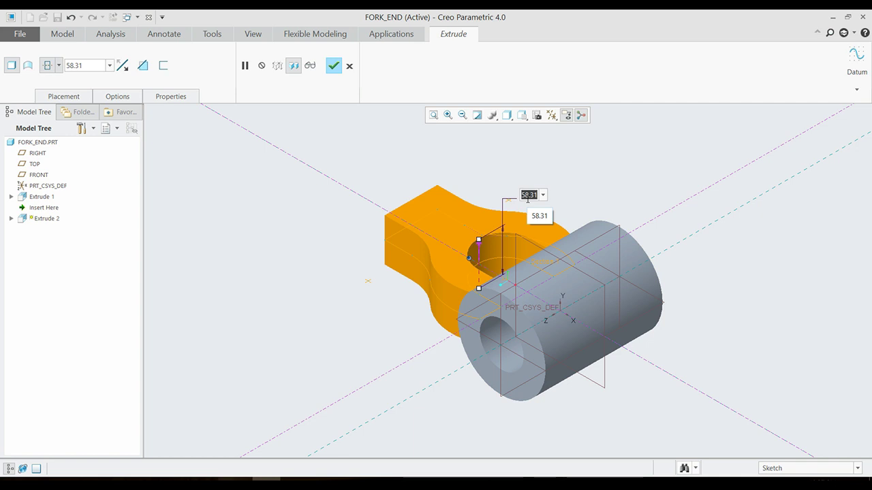
pyautogui.write('72')
pyautogui.press('Return')
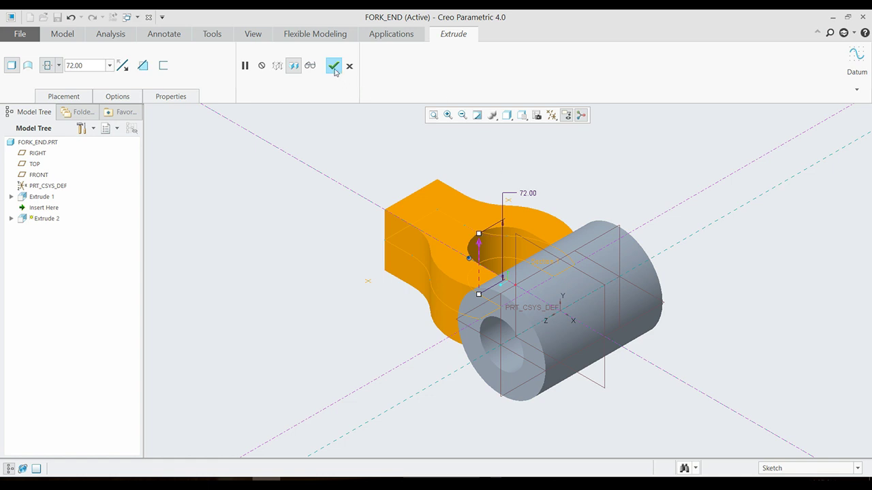
pyautogui.click(333, 66)
pyautogui.moveTo(508, 306); pyautogui.dragTo(425, 213, button='middle')
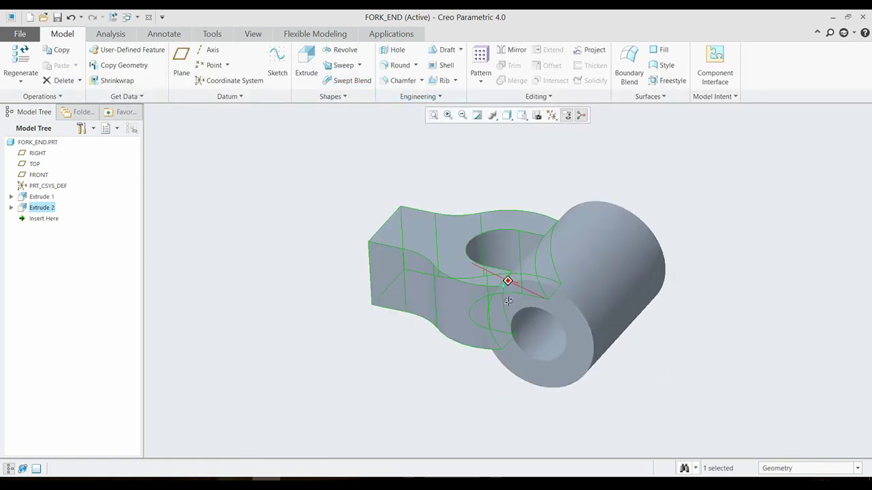
# Round two edges of the fork with a 60 radius
pyautogui.click(399, 67)
pyautogui.write('60')
pyautogui.press('Return')
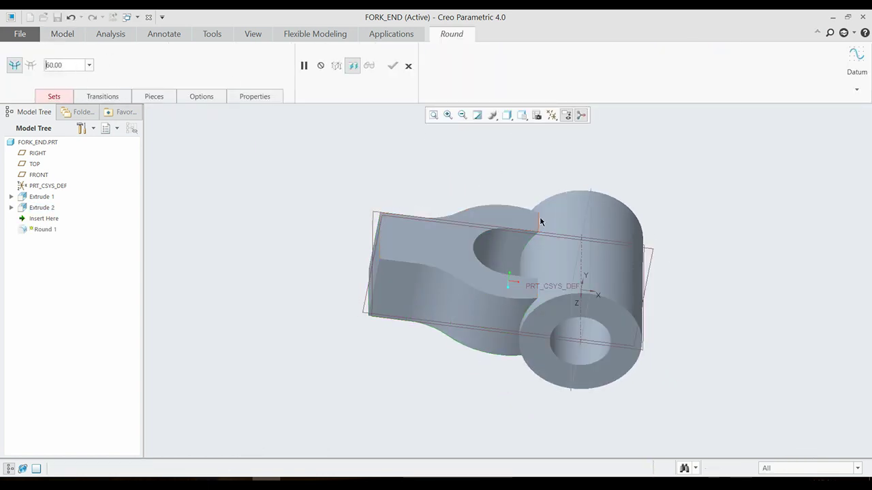
pyautogui.click(541, 223)
pyautogui.moveTo(540, 223); pyautogui.dragTo(557, 269, button='middle')
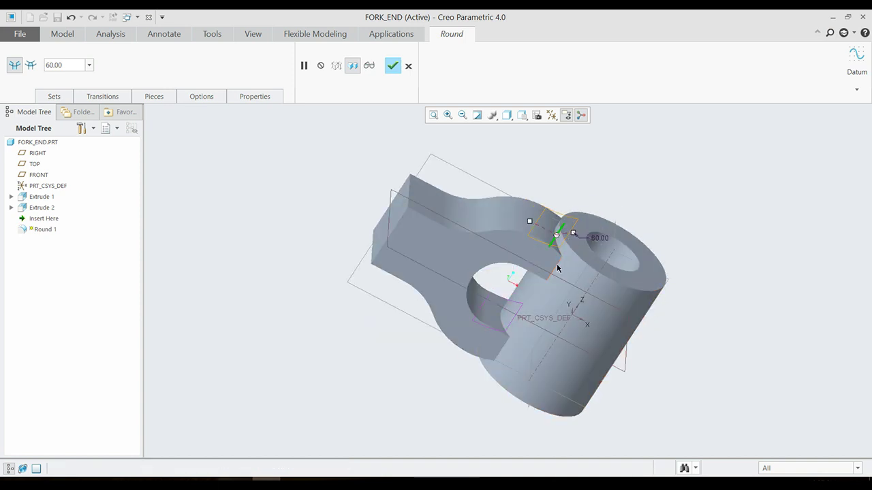
pyautogui.keyDown('ctrl'); pyautogui.click(473, 335); pyautogui.keyUp('ctrl')
pyautogui.moveTo(475, 336); pyautogui.dragTo(418, 175, button='middle')
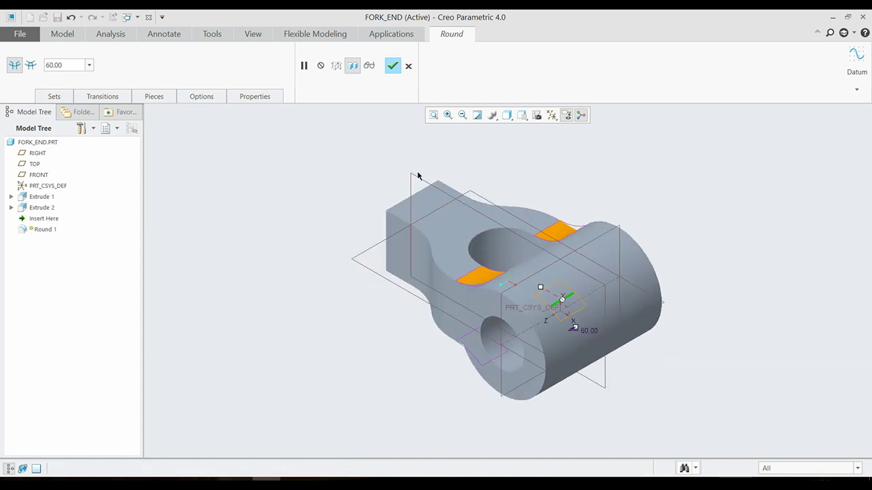
pyautogui.click(393, 66)
# Start a new extrusion on TOP and sketch a 152 by 72 rectangle over the cylinder centre
pyautogui.click(306, 68)
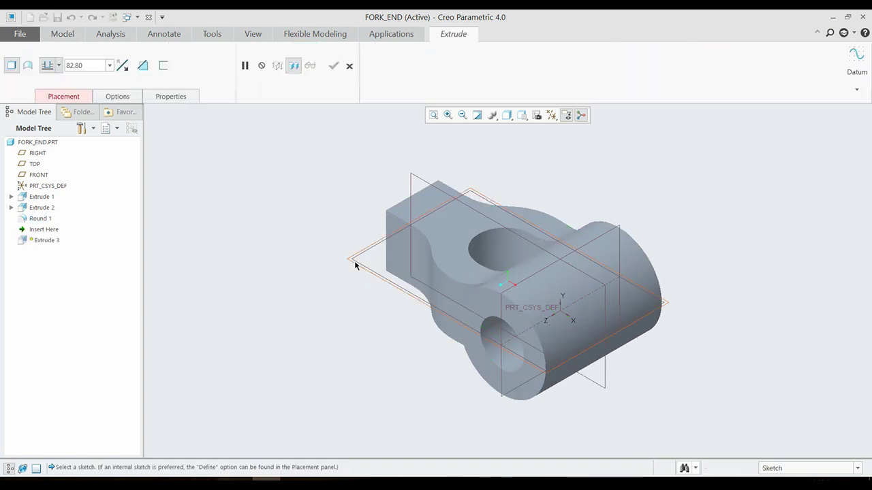
pyautogui.click(354, 262)
pyautogui.click(282, 65)
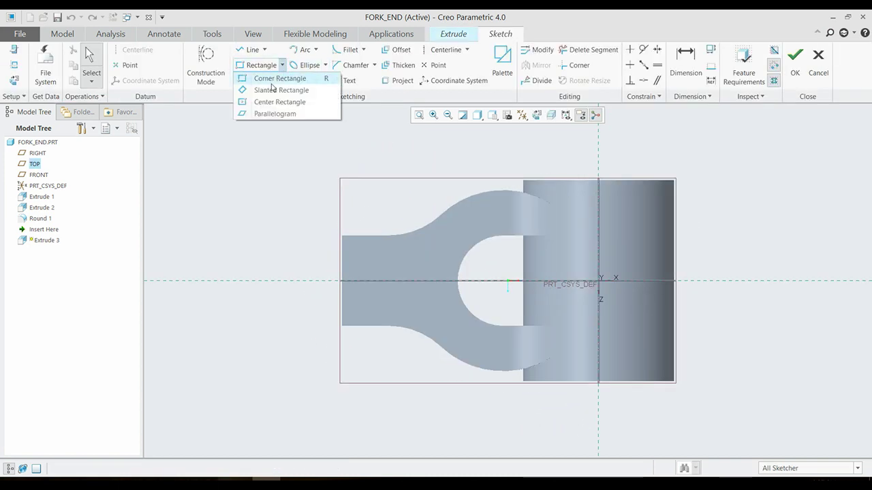
pyautogui.click(325, 78)
pyautogui.click(630, 301)
pyautogui.middleClick(630, 301)
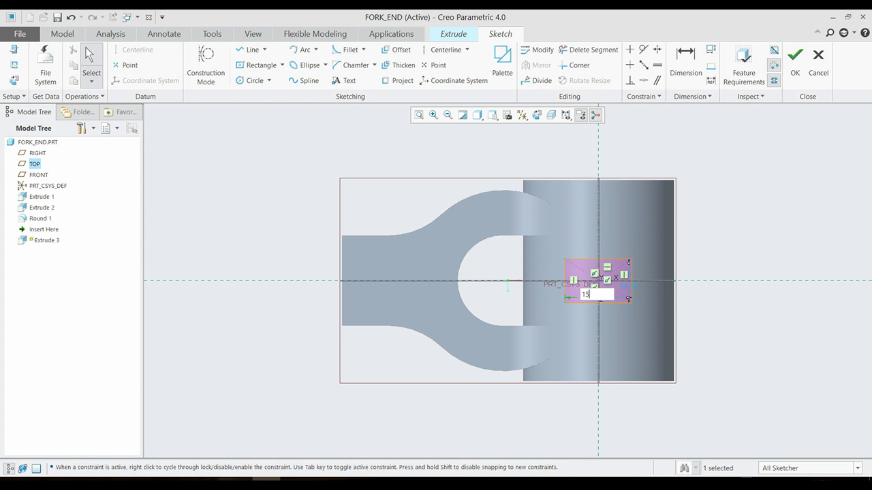
pyautogui.write('2')
pyautogui.press('Return')
pyautogui.doubleClick(684, 286)
pyautogui.write('72')
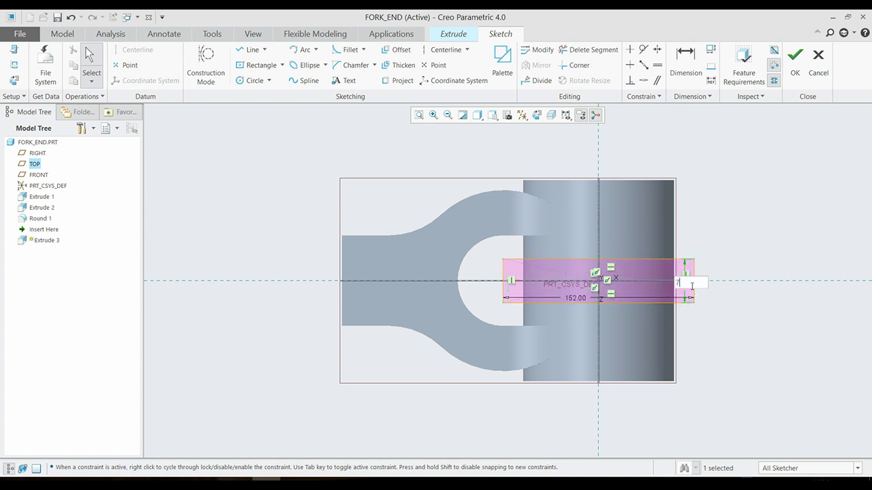
pyautogui.press('Return')
pyautogui.click(798, 68)
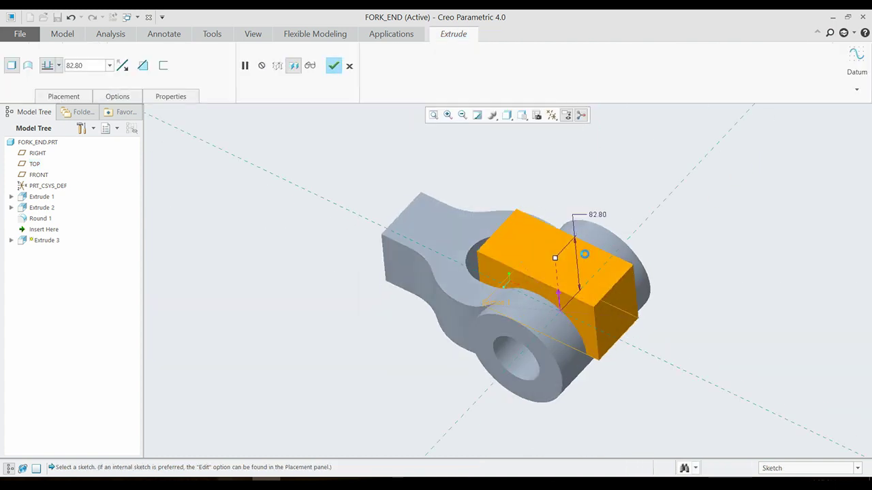
# Extrude the rectangle symmetrically as a material-removing cut to open the slot
pyautogui.rightClick(551, 251)
pyautogui.click(583, 286)
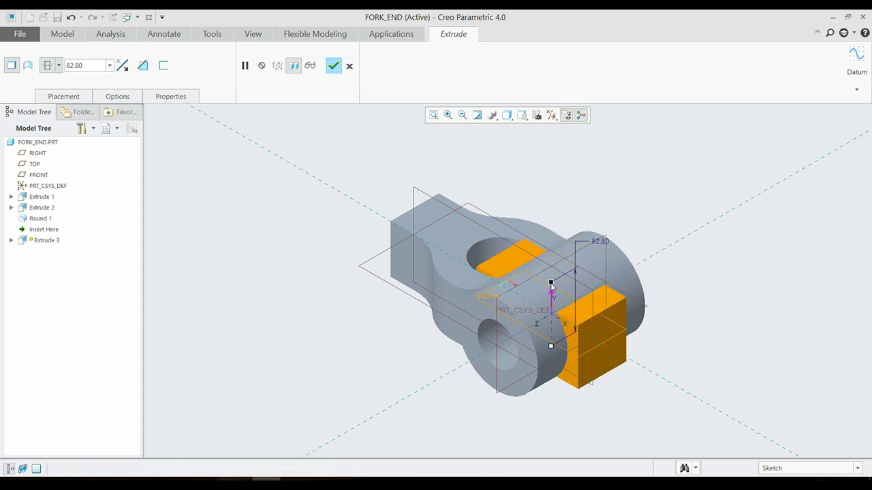
pyautogui.click(143, 66)
pyautogui.click(350, 66)
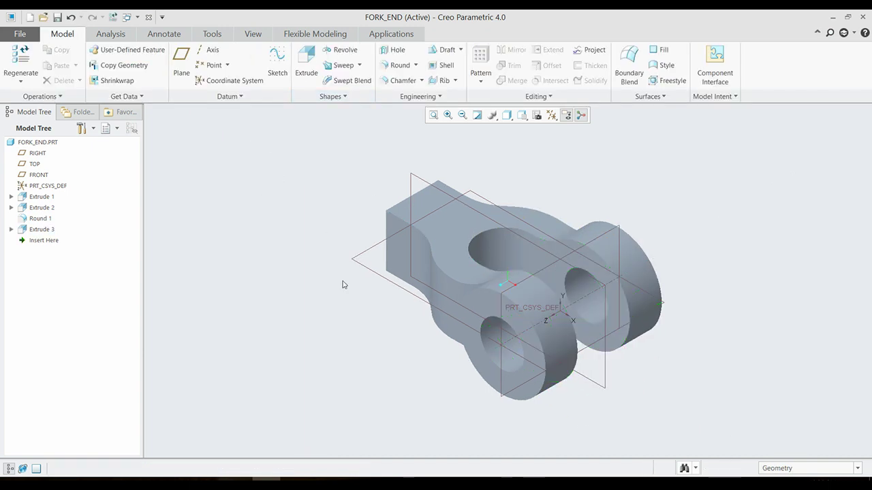
pyautogui.moveTo(342, 284); pyautogui.dragTo(350, 229, button='middle')
# Start an extrusion sketch and place an 8-sided octagon from the palette at the origin
pyautogui.click(306, 64)
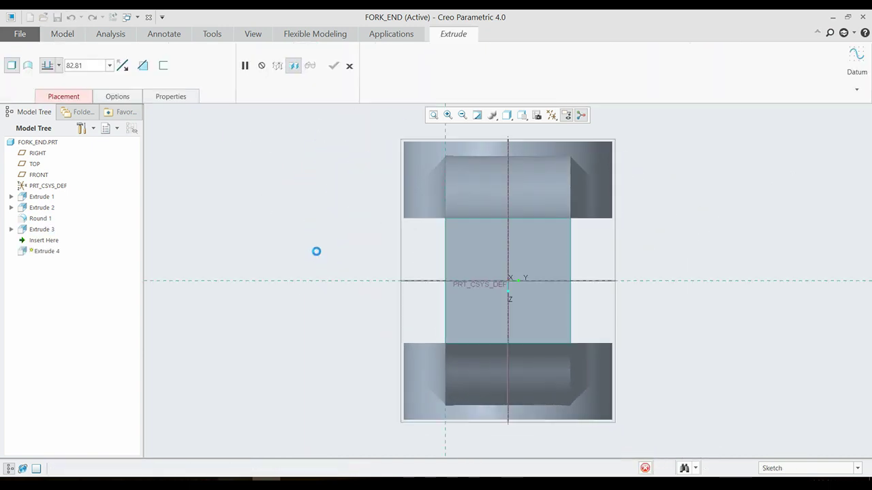
pyautogui.click(14, 65)
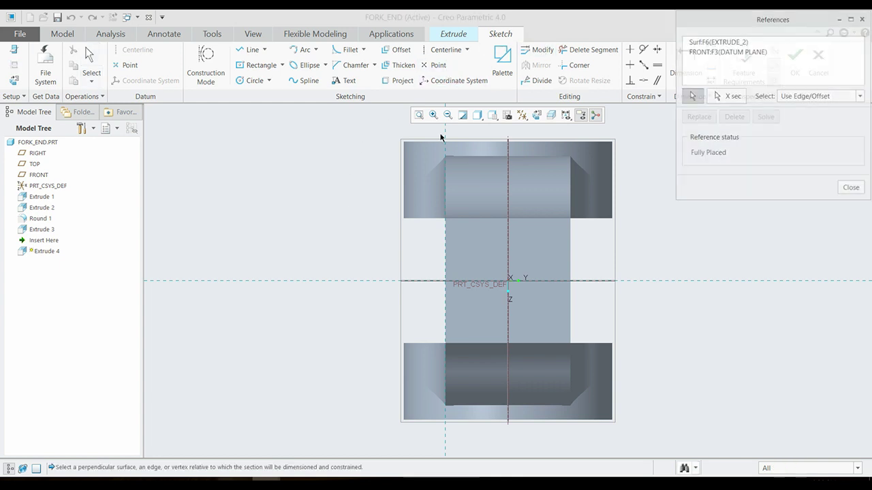
pyautogui.click(851, 190)
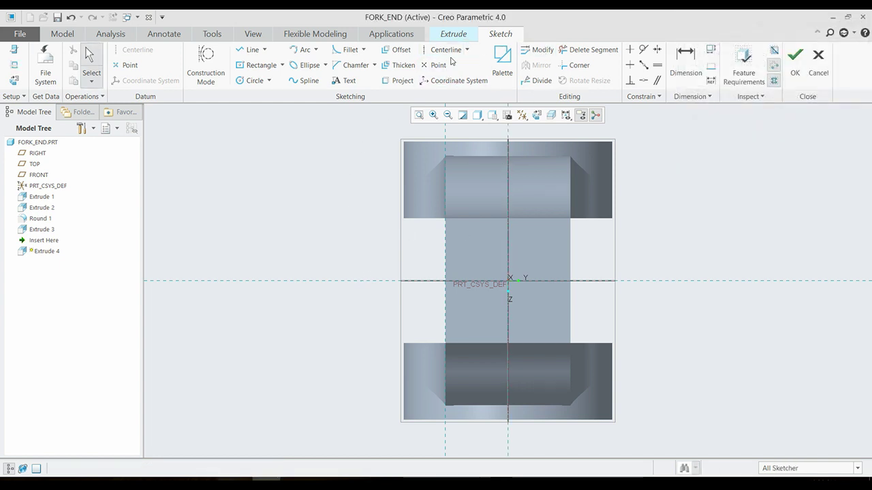
pyautogui.click(446, 50)
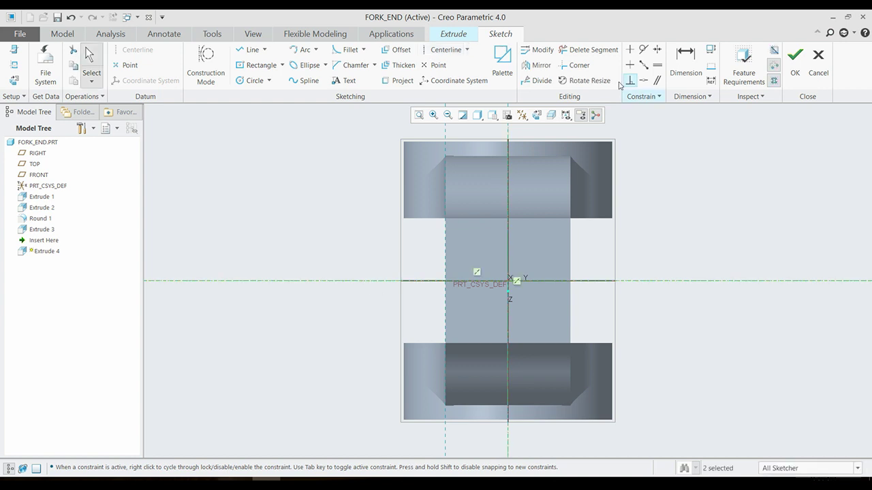
pyautogui.click(502, 65)
pyautogui.scroll(-1, 716, 408)
pyautogui.moveTo(716, 408)
pyautogui.mouseDown()
pyautogui.moveTo(716, 241)
pyautogui.moveTo(510, 286)
pyautogui.mouseUp()
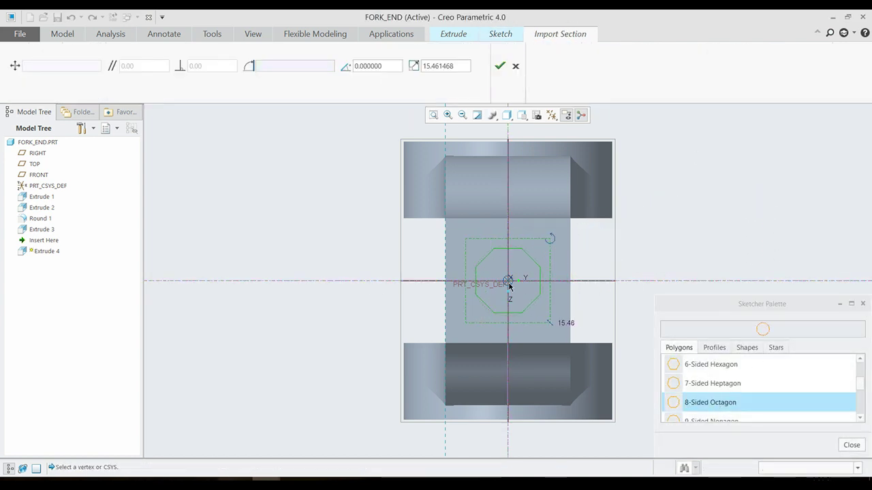
pyautogui.click(852, 445)
pyautogui.click(499, 66)
# Dimension the octagon 72 across the flats and extrude it onto the fork's rod end
pyautogui.click(685, 65)
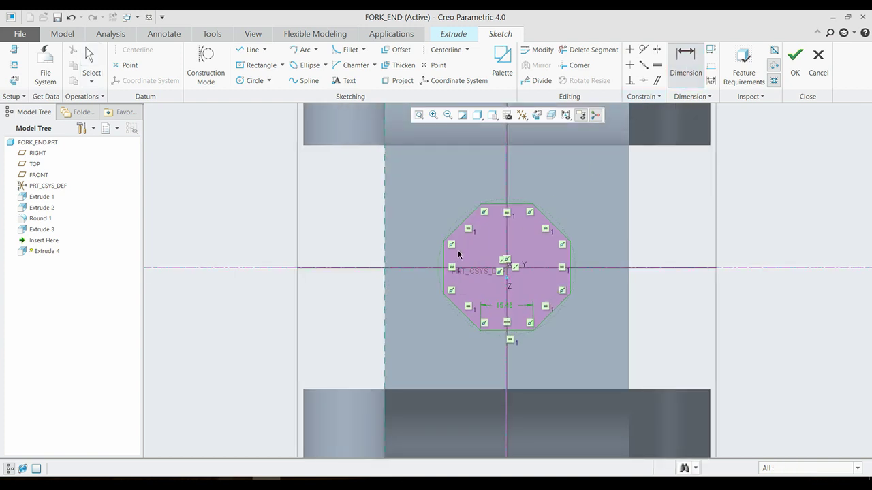
pyautogui.click(563, 254)
pyautogui.middleClick(611, 245)
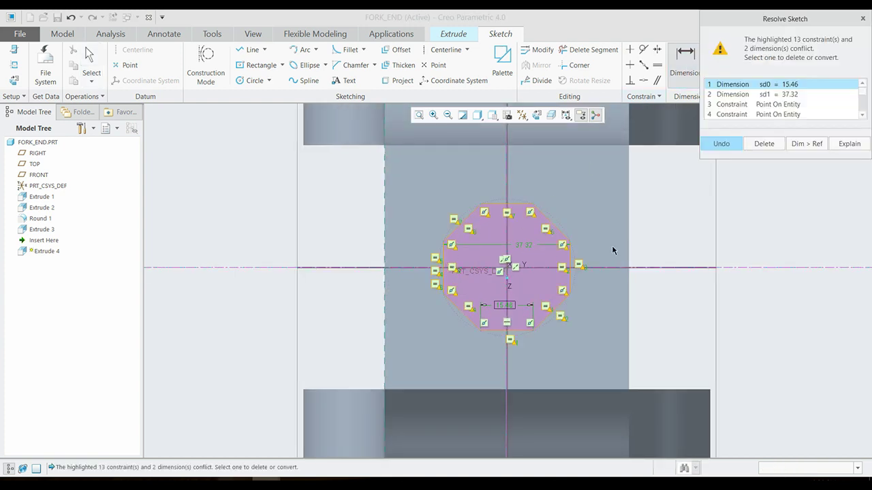
pyautogui.click(763, 144)
pyautogui.press('Return')
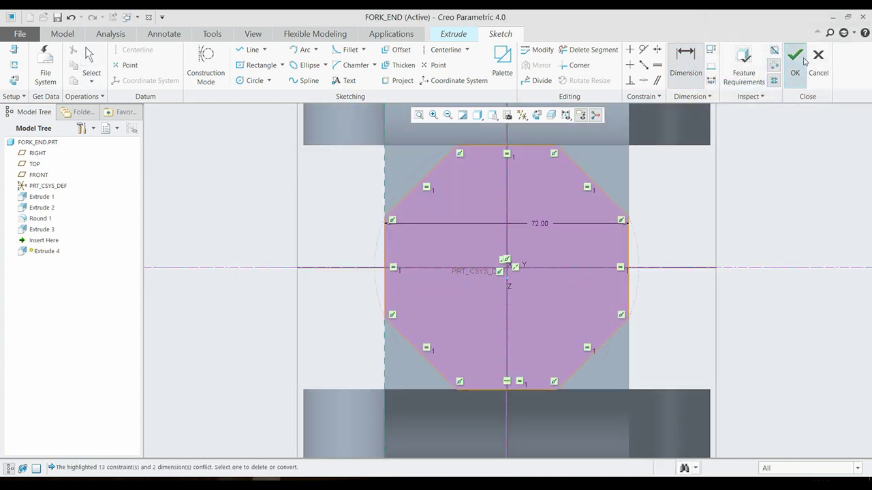
pyautogui.click(795, 60)
pyautogui.click(334, 65)
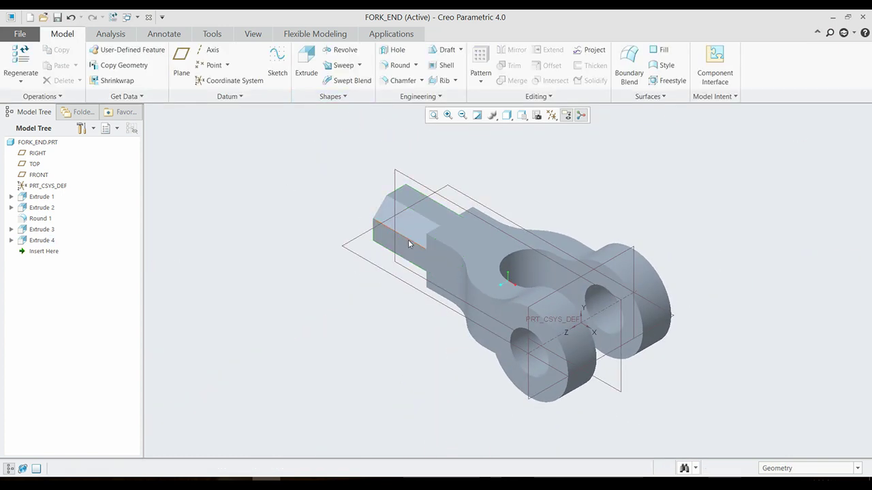
pyautogui.moveTo(408, 239); pyautogui.dragTo(458, 295, button='middle')
# Create datum plane DTM1 through two opposite edges of the octagonal shank
pyautogui.click(181, 63)
pyautogui.moveTo(355, 205)
pyautogui.mouseDown(button='middle')
pyautogui.moveTo(404, 234)
pyautogui.moveTo(418, 311)
pyautogui.mouseUp(button='middle')
pyautogui.click(417, 265)
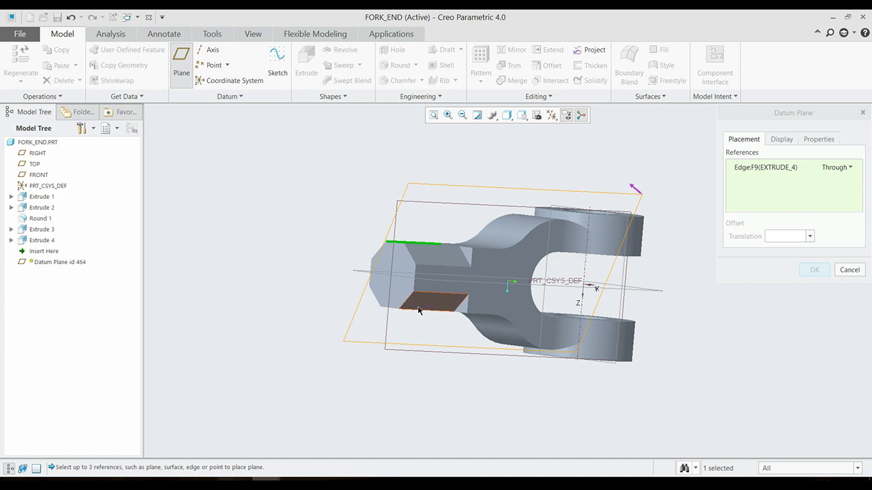
pyautogui.keyDown('ctrl'); pyautogui.click(418, 314); pyautogui.keyUp('ctrl')
pyautogui.scroll(5, 473, 319)
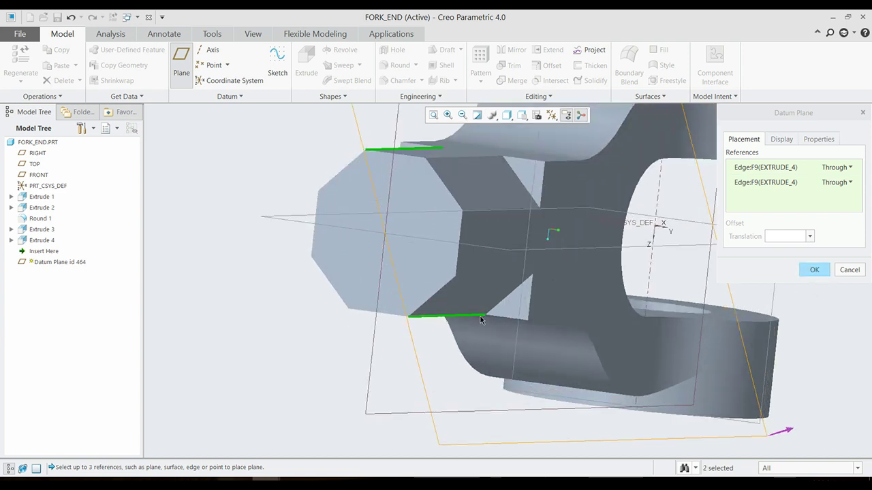
pyautogui.click(814, 269)
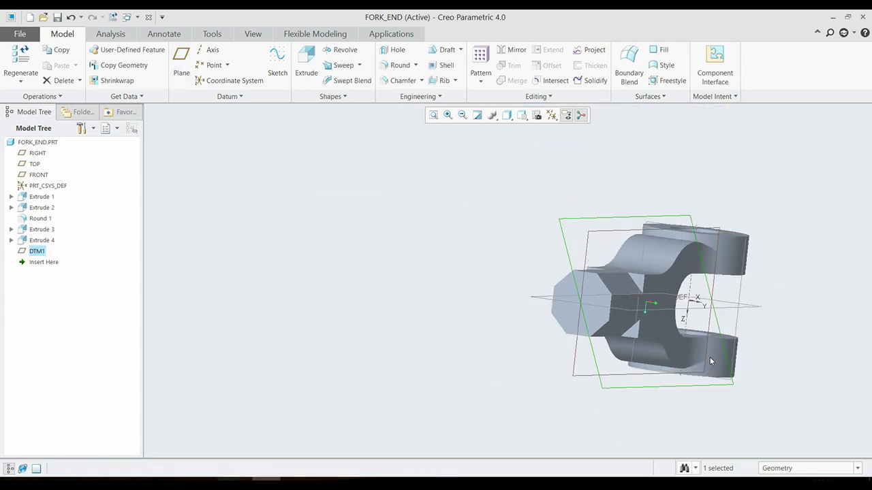
# On DTM1, sketch a closed line-arc-line revolve profile referenced to the shank edge
pyautogui.click(357, 57)
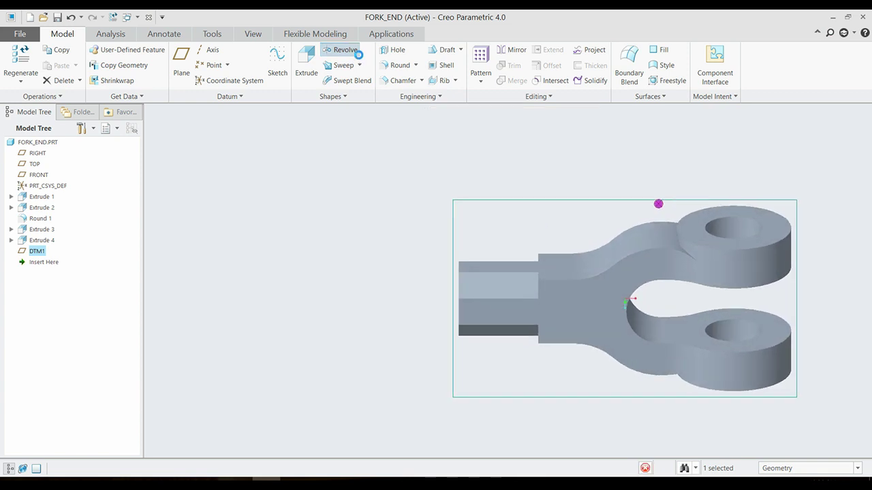
pyautogui.click(15, 65)
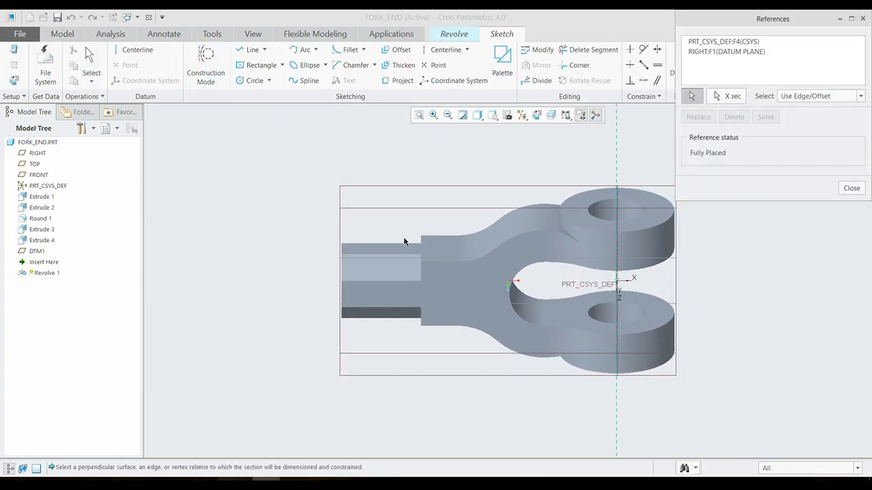
pyautogui.click(397, 244)
pyautogui.click(852, 189)
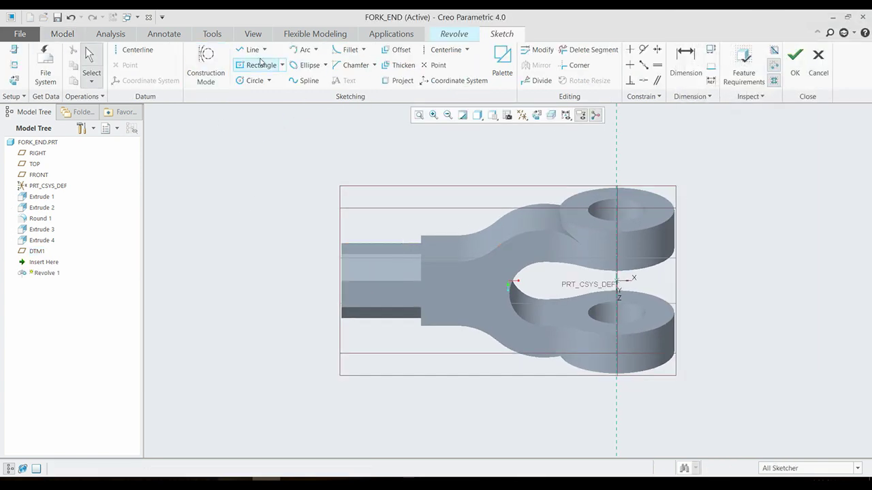
pyautogui.click(249, 50)
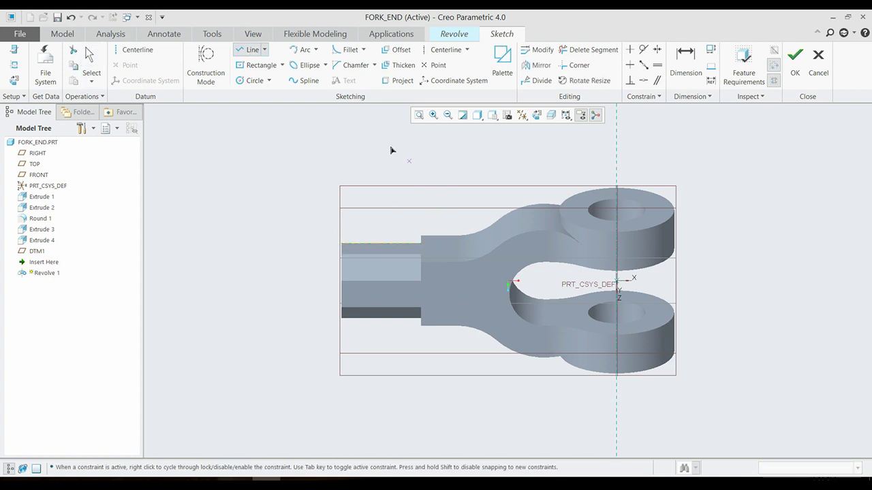
pyautogui.click(303, 50)
pyautogui.click(421, 244)
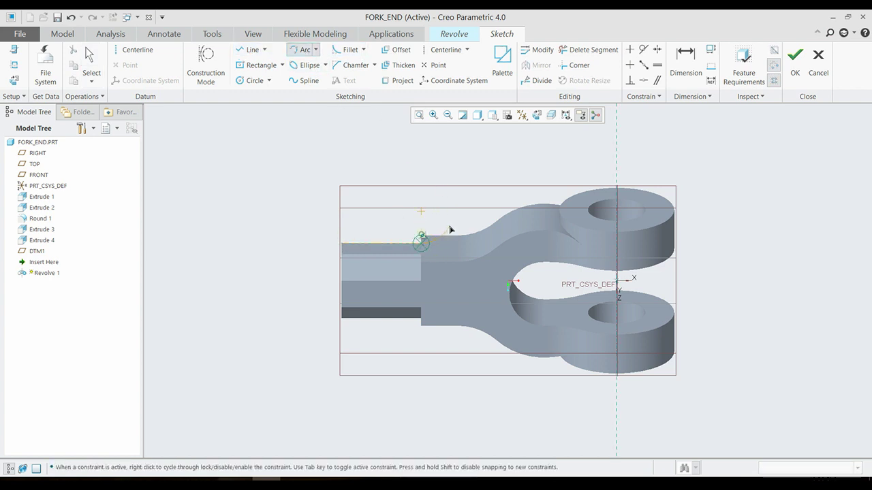
pyautogui.click(251, 50)
pyautogui.click(448, 226)
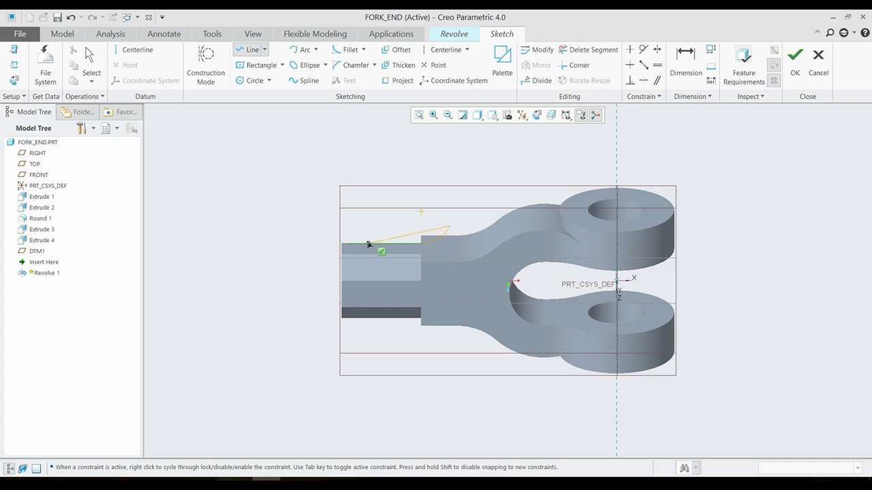
pyautogui.click(343, 243)
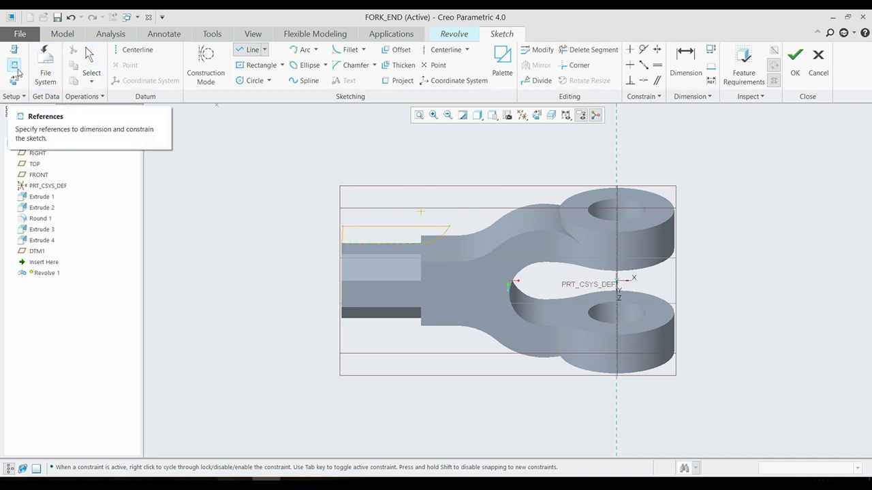
# Add a horizontal axis centerline, complete the 360° revolved cut, and hide datum planes
pyautogui.click(445, 50)
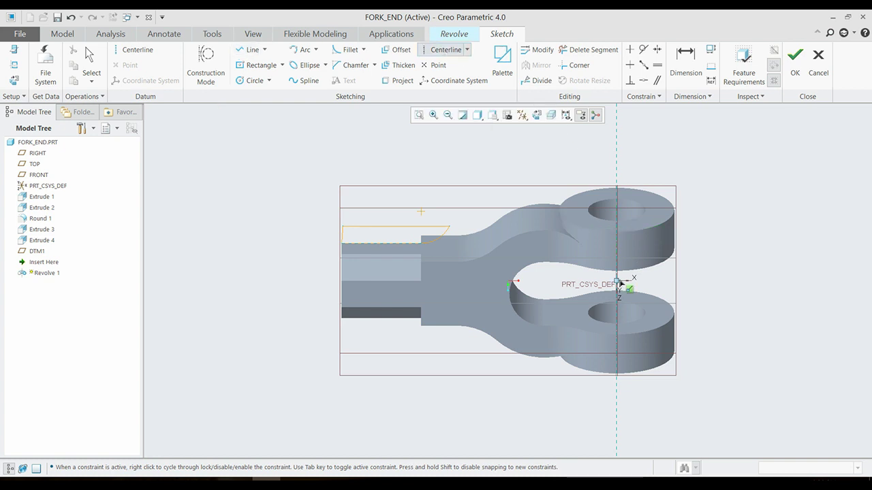
pyautogui.click(656, 280)
pyautogui.middleClick(722, 220)
pyautogui.click(782, 451)
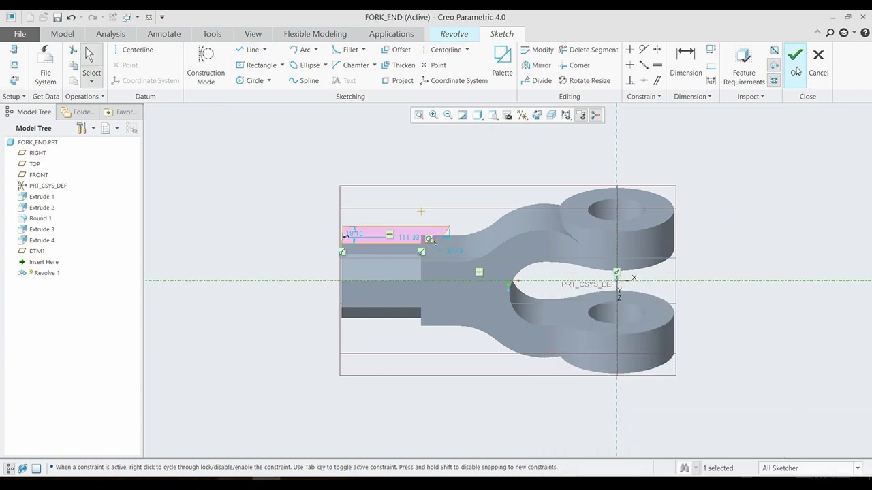
pyautogui.click(794, 58)
pyautogui.click(234, 72)
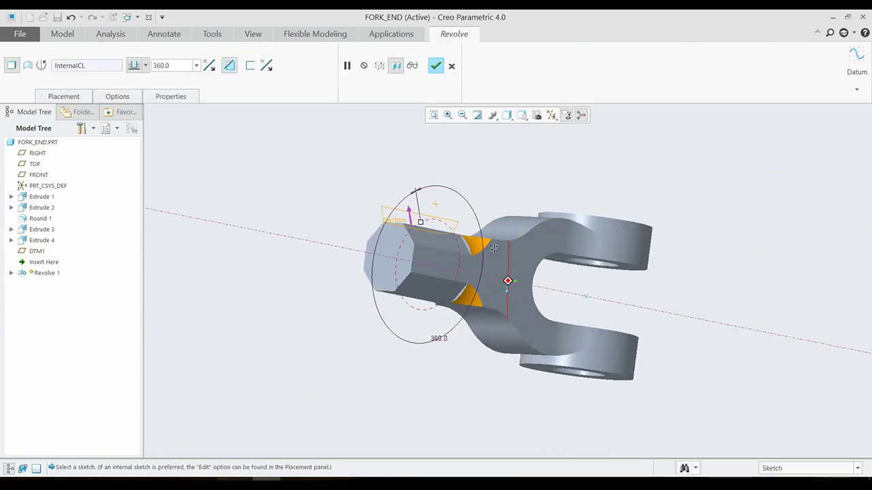
pyautogui.moveTo(508, 282)
pyautogui.mouseDown(button='middle')
pyautogui.moveTo(428, 297)
pyautogui.moveTo(460, 256)
pyautogui.mouseUp(button='middle')
pyautogui.middleClick(460, 256)
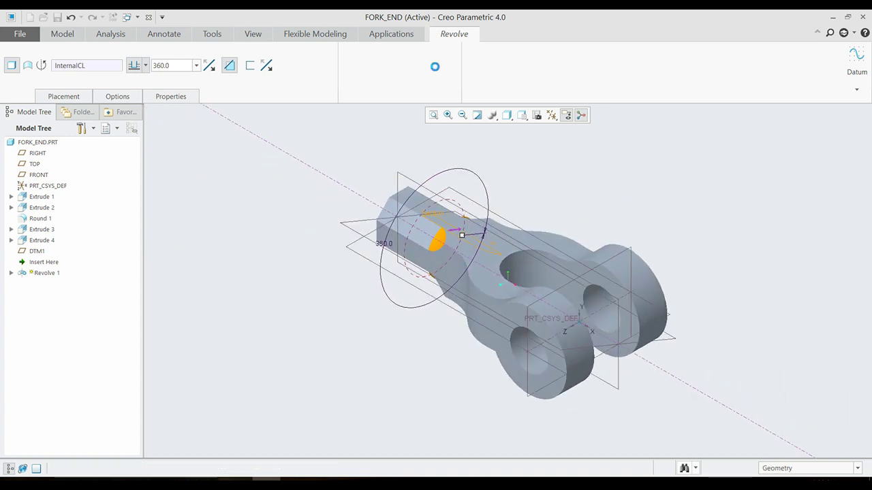
pyautogui.click(566, 114)
pyautogui.click(569, 175)
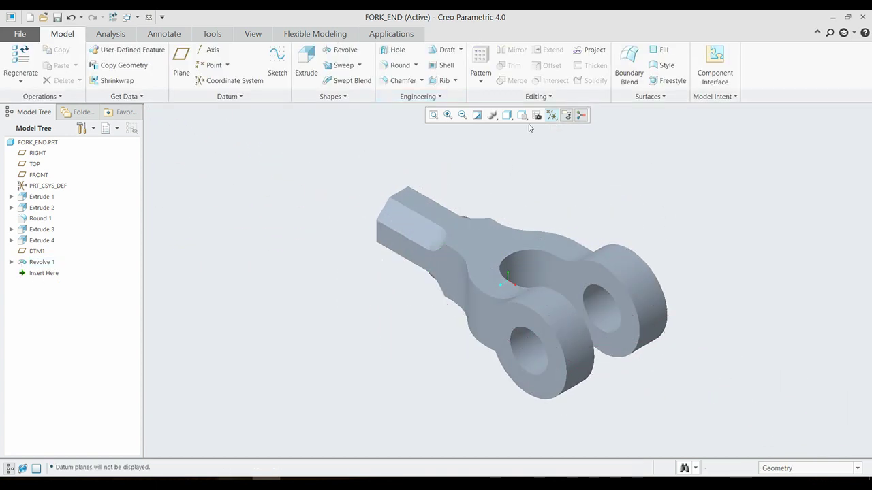
# Shade the model with edges, create a new PIN part from mmns_part_solid, and show datum planes
pyautogui.click(507, 115)
pyautogui.click(538, 140)
pyautogui.moveTo(691, 216)
pyautogui.mouseDown(button='middle')
pyautogui.moveTo(585, 263)
pyautogui.moveTo(284, 174)
pyautogui.mouseUp(button='middle')
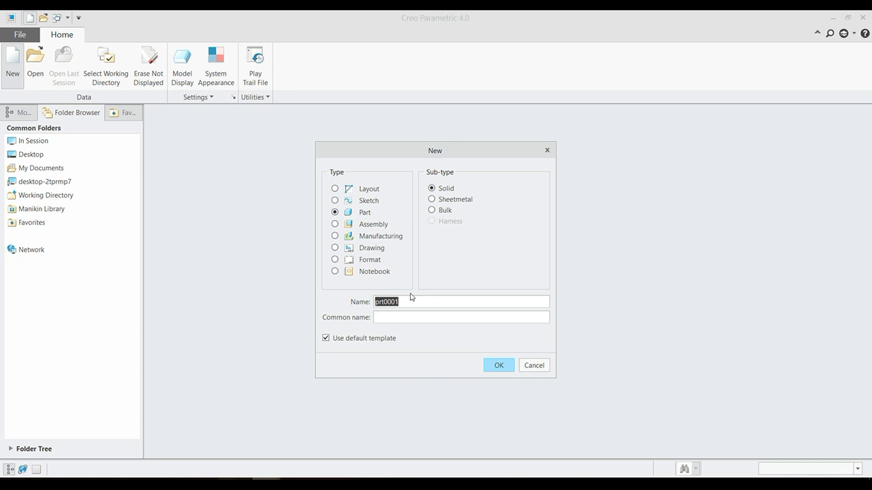
pyautogui.click(496, 365)
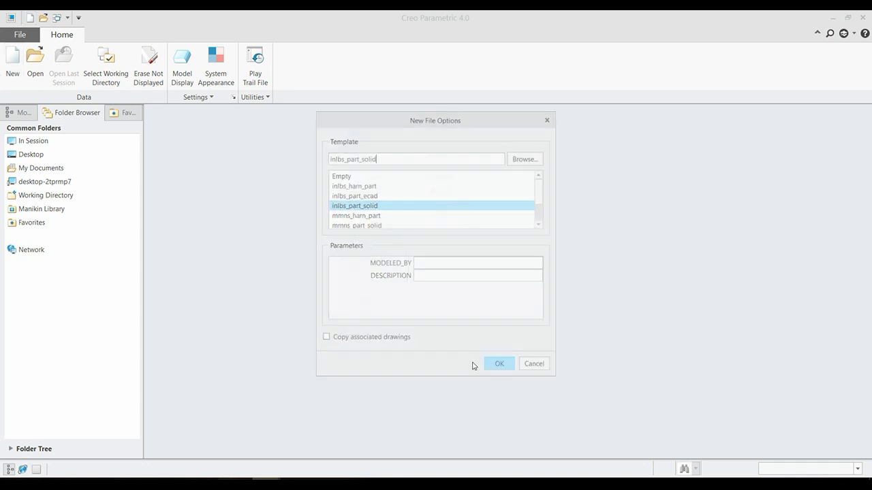
pyautogui.click(365, 227)
pyautogui.click(502, 372)
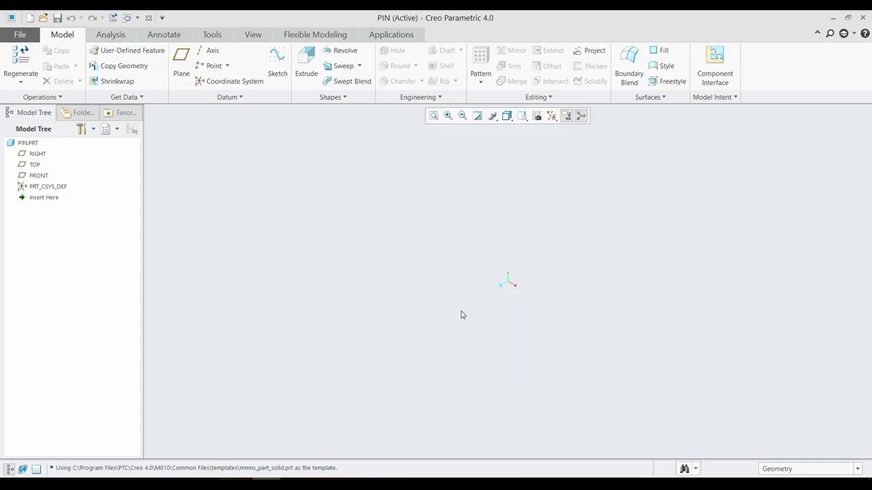
pyautogui.click(553, 122)
pyautogui.click(575, 129)
# Extrude the pin head disc 30 thick from a circle centred at the origin on FRONT
pyautogui.click(307, 68)
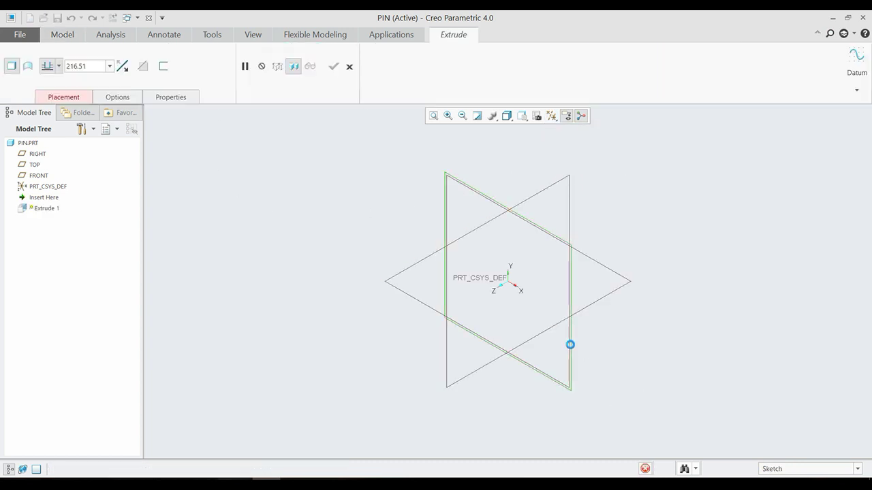
pyautogui.click(570, 345)
pyautogui.click(252, 81)
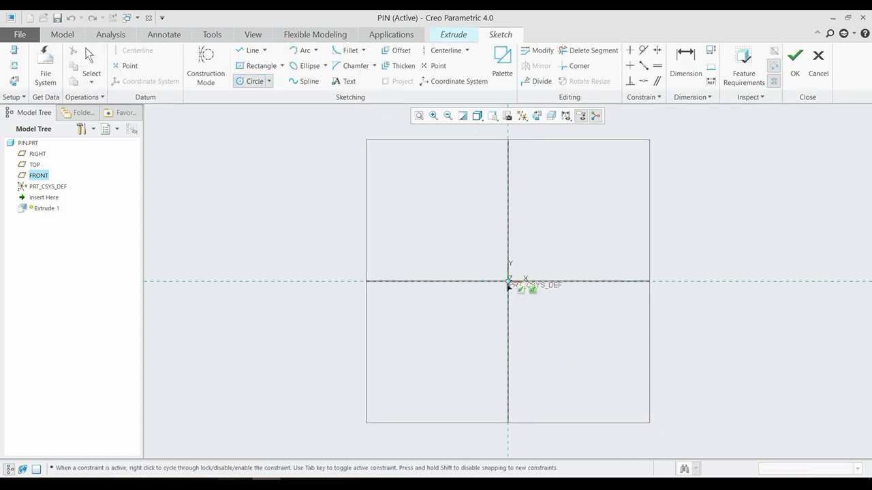
pyautogui.click(540, 307)
pyautogui.middleClick(541, 307)
pyautogui.doubleClick(453, 245)
pyautogui.write('500')
pyautogui.press('Return')
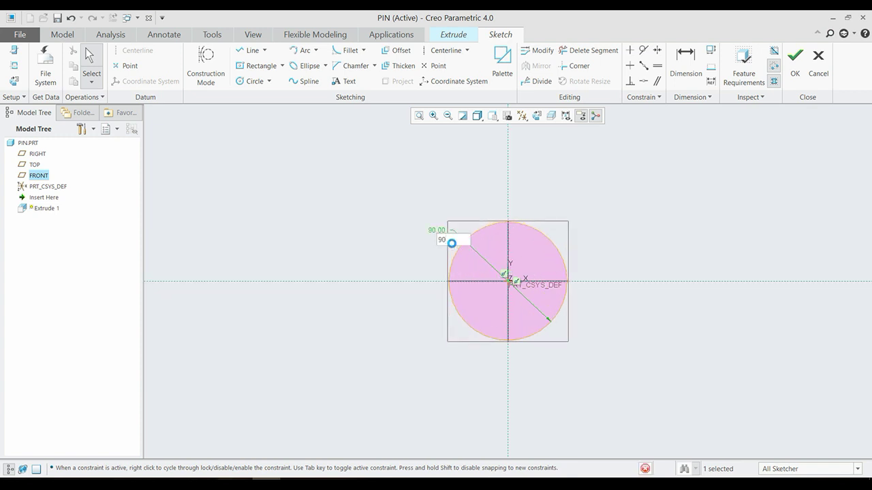
pyautogui.click(795, 68)
pyautogui.doubleClick(89, 66)
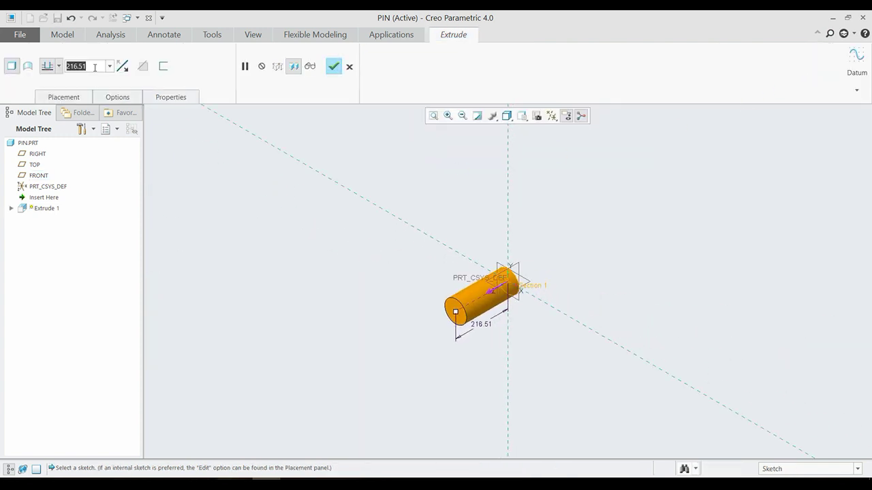
pyautogui.write('30')
pyautogui.press('Return')
pyautogui.click(334, 66)
# Extrude a 60-diameter shaft 200 long from a circle centred at the origin
pyautogui.click(306, 60)
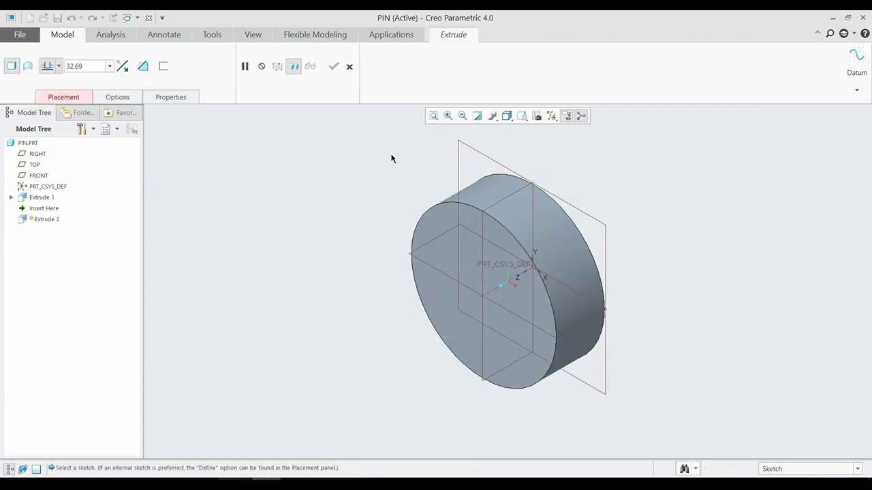
pyautogui.click(436, 220)
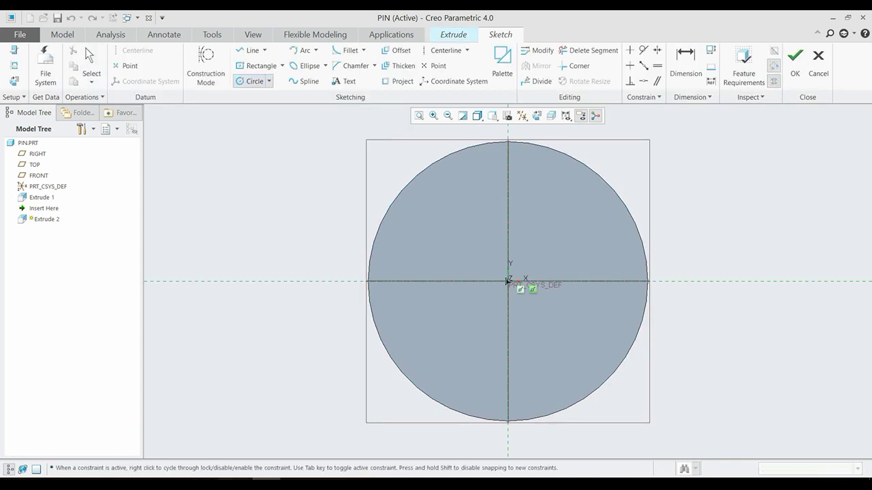
pyautogui.click(527, 314)
pyautogui.middleClick(528, 313)
pyautogui.doubleClick(454, 245)
pyautogui.write('60')
pyautogui.press('Return')
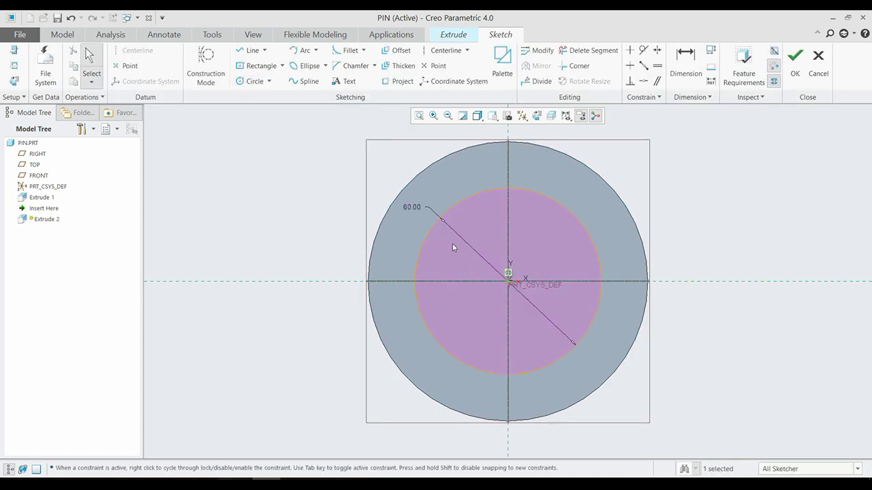
pyautogui.click(796, 68)
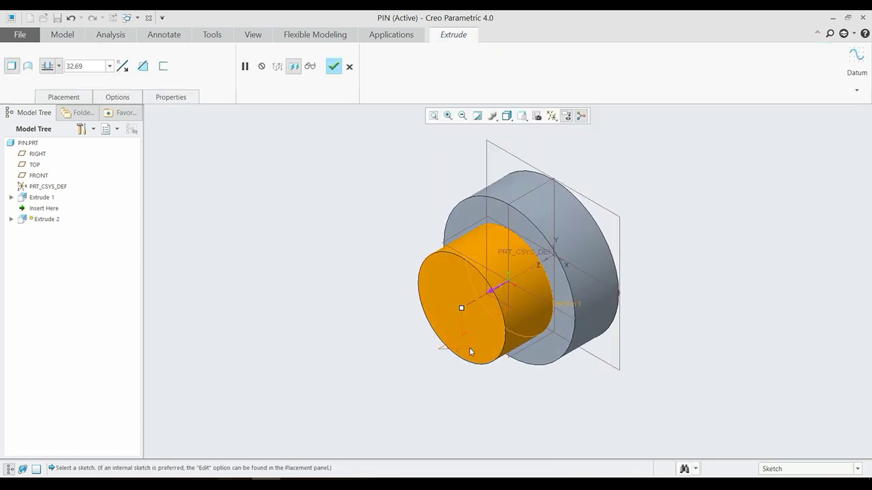
pyautogui.write('200')
pyautogui.press('Return')
pyautogui.click(333, 66)
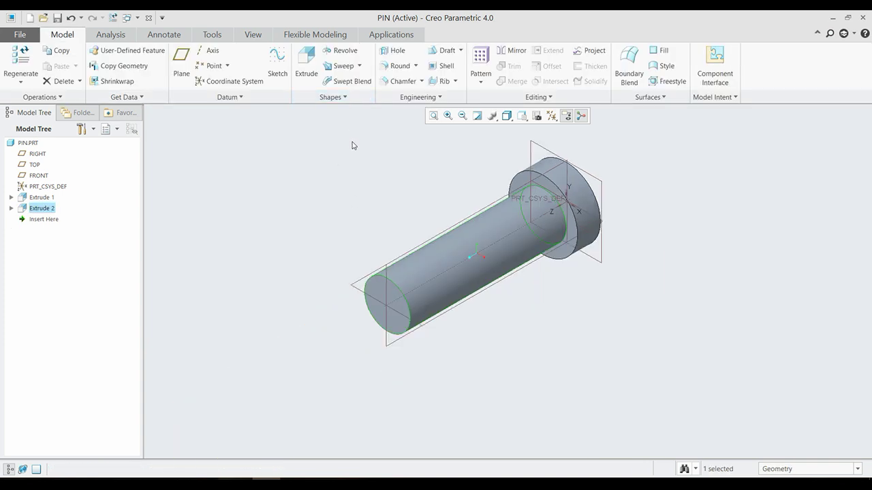
pyautogui.click(305, 75)
pyautogui.click(352, 287)
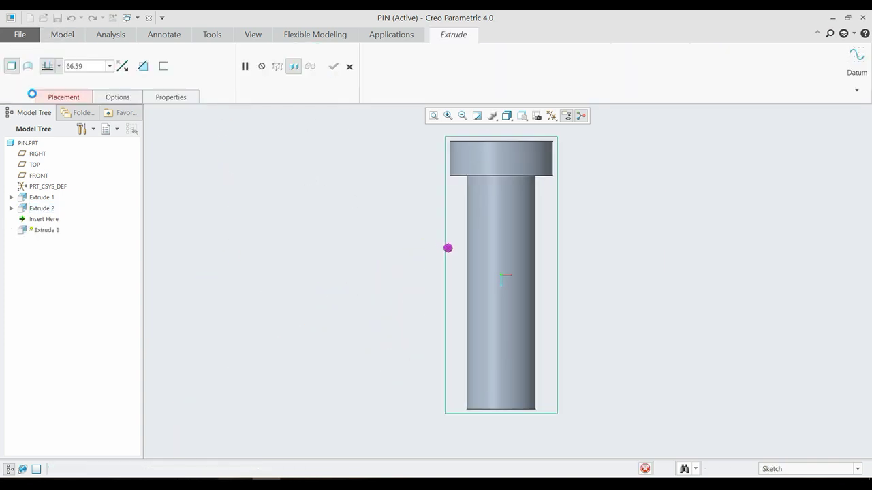
# Sketch the 12-diameter cross hole circle on TOP, 30 from the shaft end
pyautogui.click(13, 81)
pyautogui.click(510, 420)
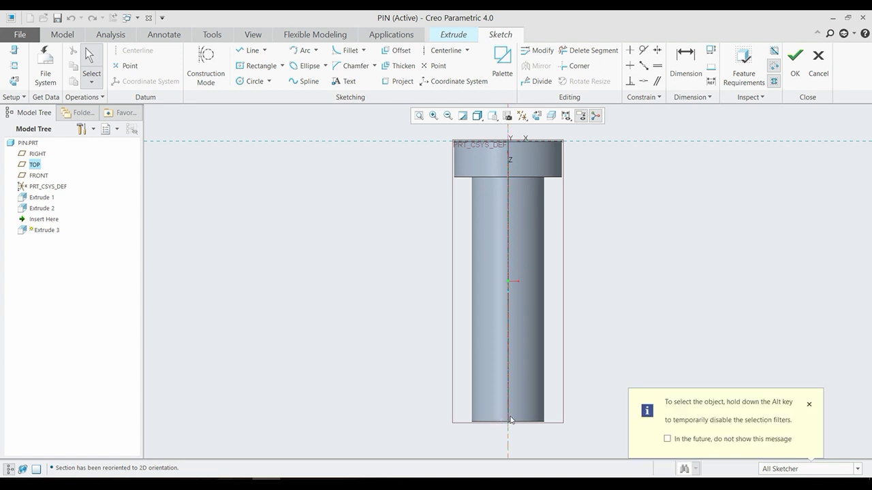
pyautogui.click(253, 81)
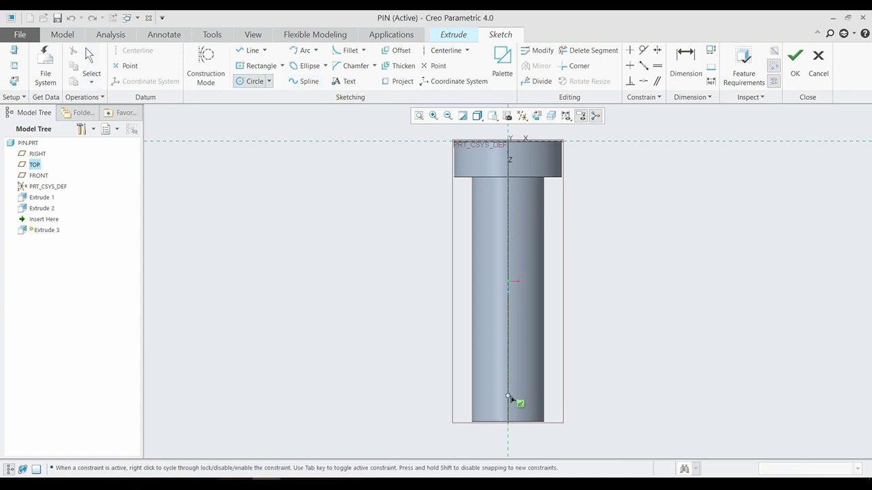
pyautogui.click(516, 397)
pyautogui.middleClick(507, 392)
pyautogui.doubleClick(491, 391)
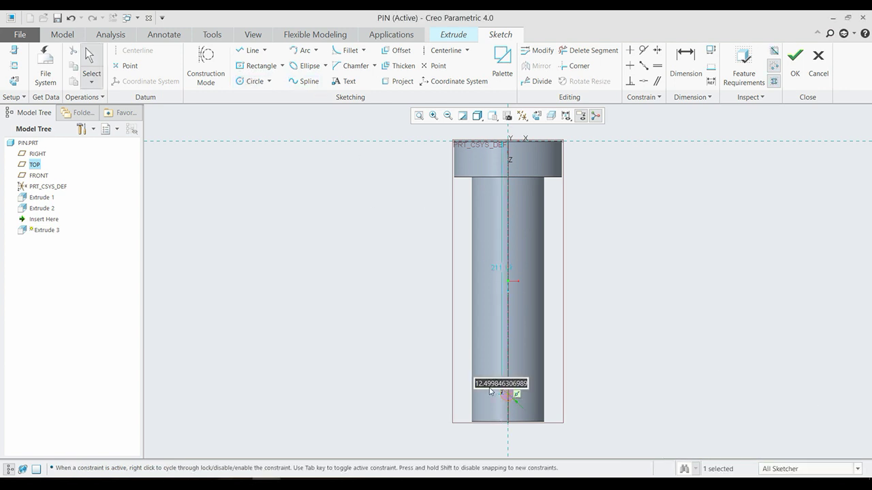
pyautogui.click(686, 65)
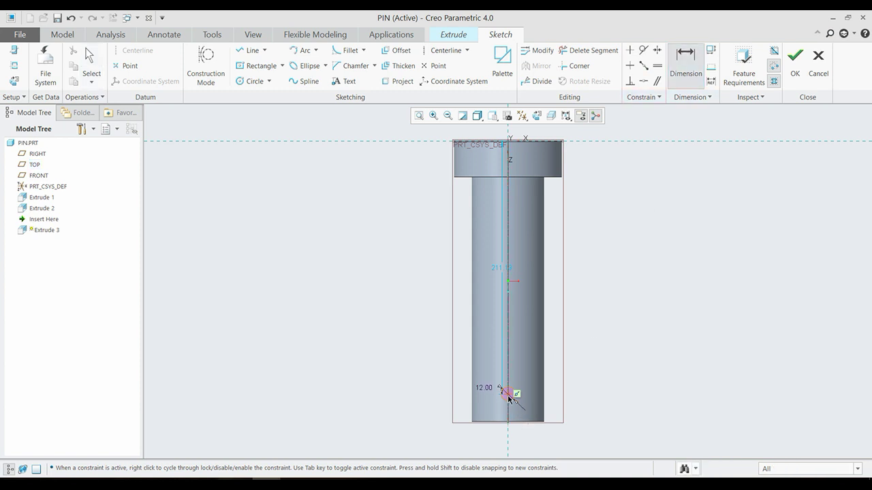
pyautogui.scroll(-5, 544, 420)
pyautogui.click(518, 409)
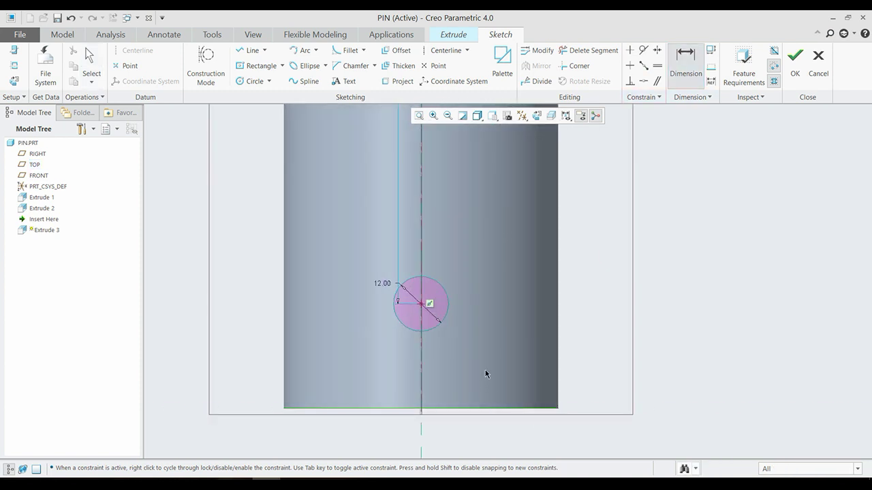
pyautogui.middleClick(486, 374)
pyautogui.press('Return')
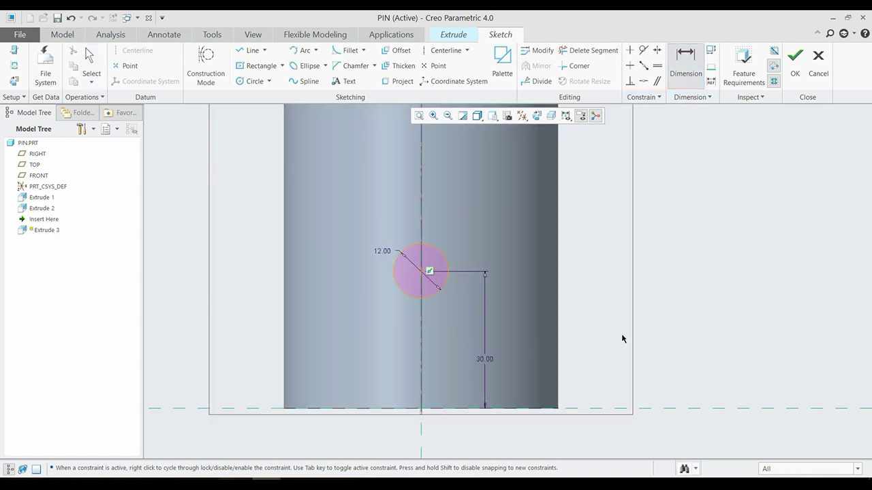
# Cut the hole symmetrically through the pin shaft
pyautogui.click(795, 58)
pyautogui.rightClick(424, 259)
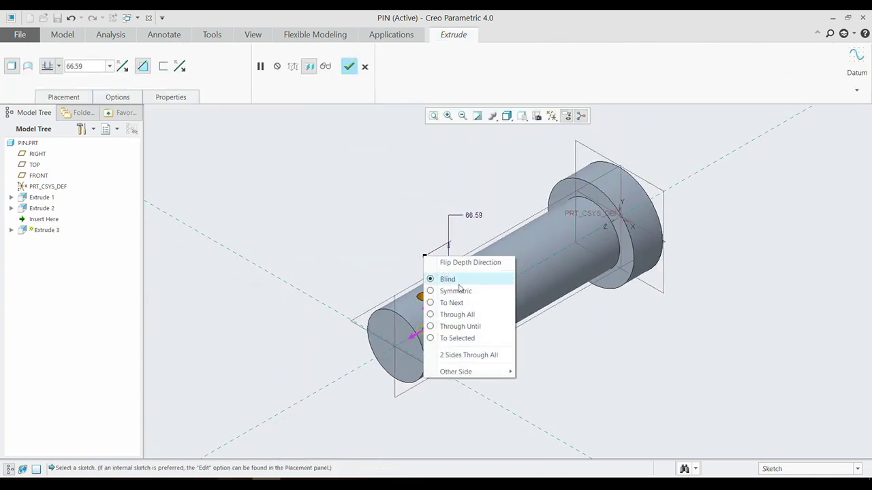
pyautogui.click(454, 288)
pyautogui.click(348, 66)
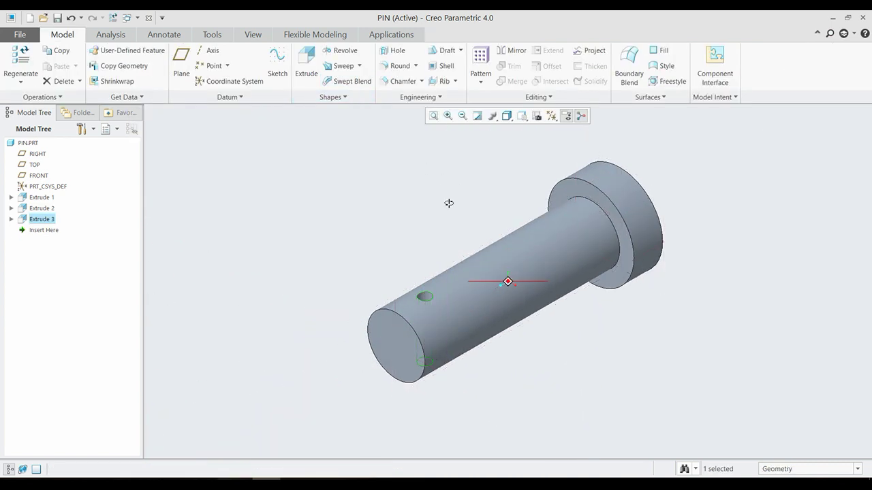
pyautogui.moveTo(447, 202)
pyautogui.mouseDown(button='middle')
pyautogui.moveTo(445, 247)
pyautogui.moveTo(492, 249)
pyautogui.mouseUp(button='middle')
# Restore the standard view, save PIN, and close its window
pyautogui.hotkey('ctrl', 'd')
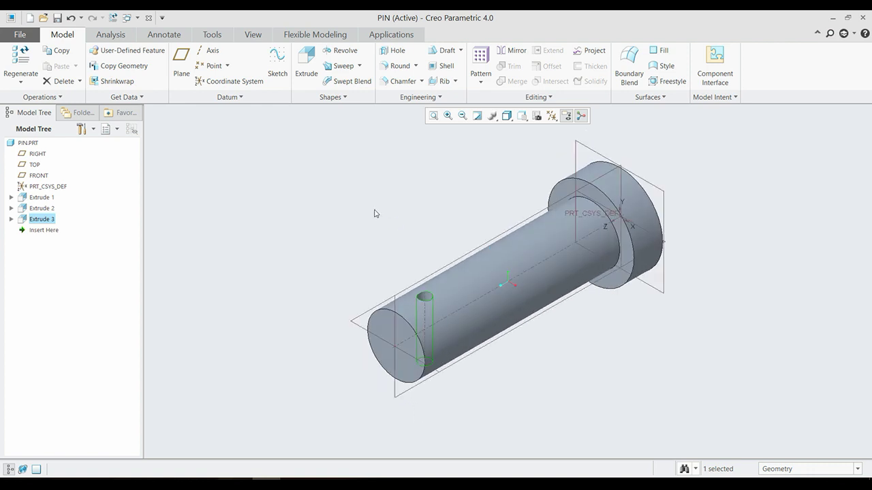
pyautogui.click(381, 226)
pyautogui.hotkey('ctrl', 's')
pyautogui.click(331, 413)
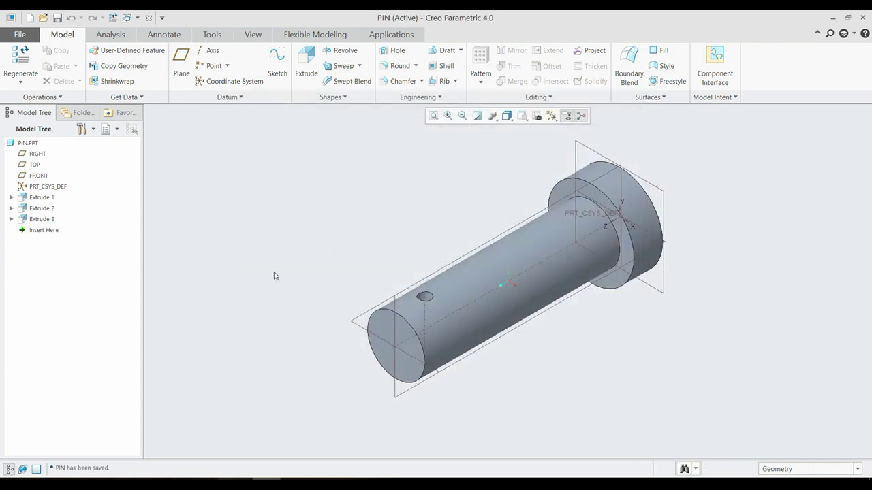
pyautogui.click(148, 19)
# Create a new part named COLLAR using the mmns_part_solid template
pyautogui.click(12, 65)
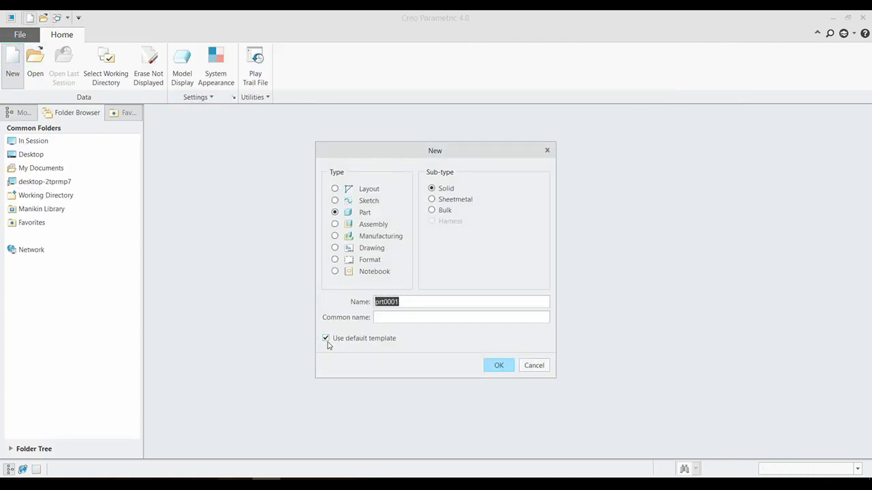
pyautogui.write('Collar')
pyautogui.click(495, 366)
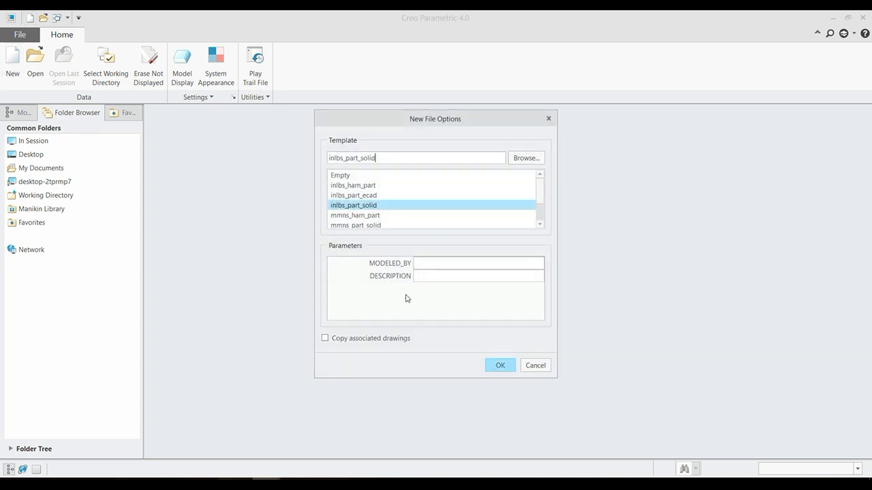
pyautogui.click(367, 225)
pyautogui.click(507, 366)
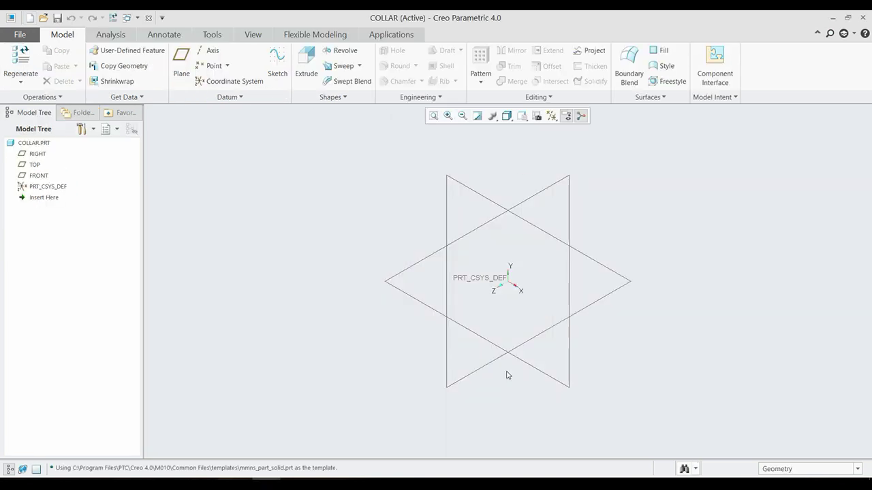
# Sketch a 90-diameter outer circle at the origin on the FRONT plane
pyautogui.click(307, 68)
pyautogui.click(545, 230)
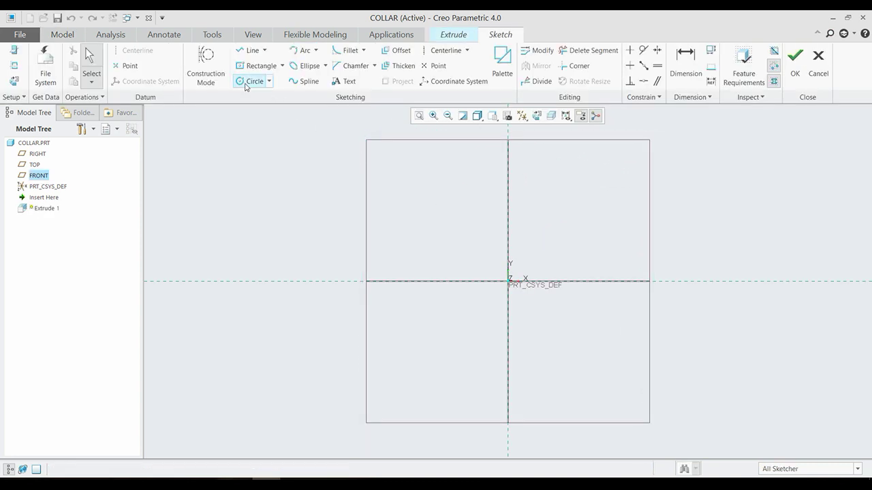
pyautogui.click(254, 81)
pyautogui.click(508, 280)
pyautogui.click(559, 336)
pyautogui.middleClick(538, 313)
pyautogui.doubleClick(412, 211)
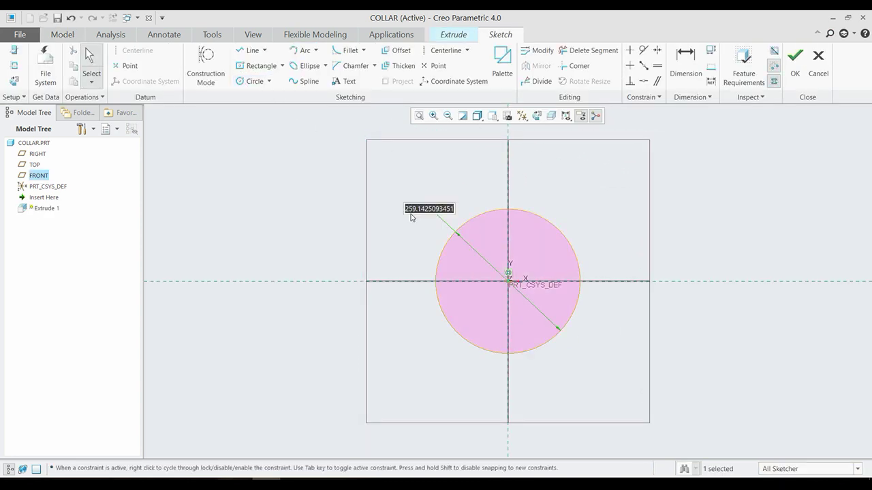
pyautogui.write('90')
pyautogui.press('Return')
# Add a concentric 60-diameter inner circle at the origin
pyautogui.click(253, 82)
pyautogui.click(508, 280)
pyautogui.click(528, 302)
pyautogui.middleClick(449, 259)
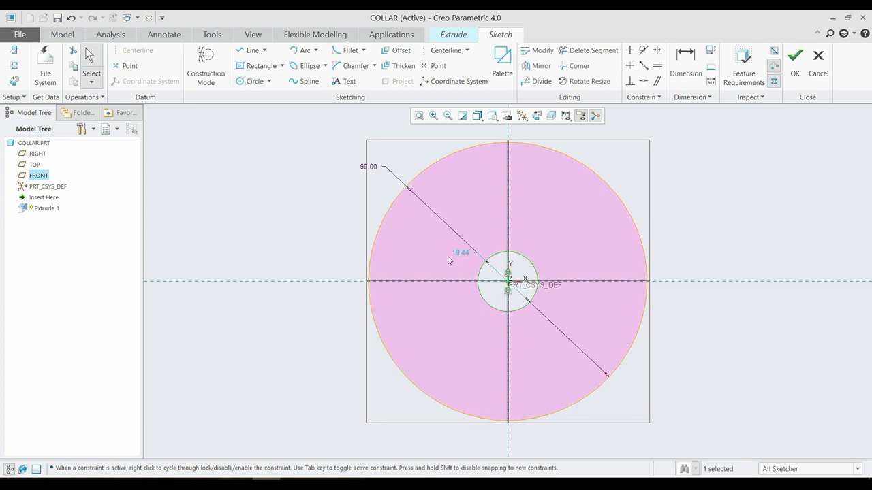
pyautogui.doubleClick(458, 256)
pyautogui.write('60')
pyautogui.press('Return')
# Extrude the 90/60 ring sketch to a depth of 30
pyautogui.moveTo(534, 223); pyautogui.dragTo(565, 245, button='middle')
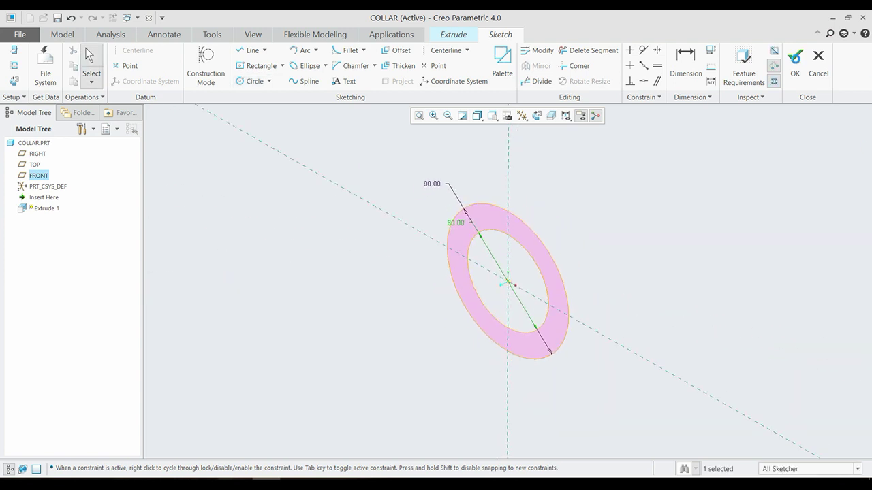
pyautogui.click(795, 65)
pyautogui.write('30')
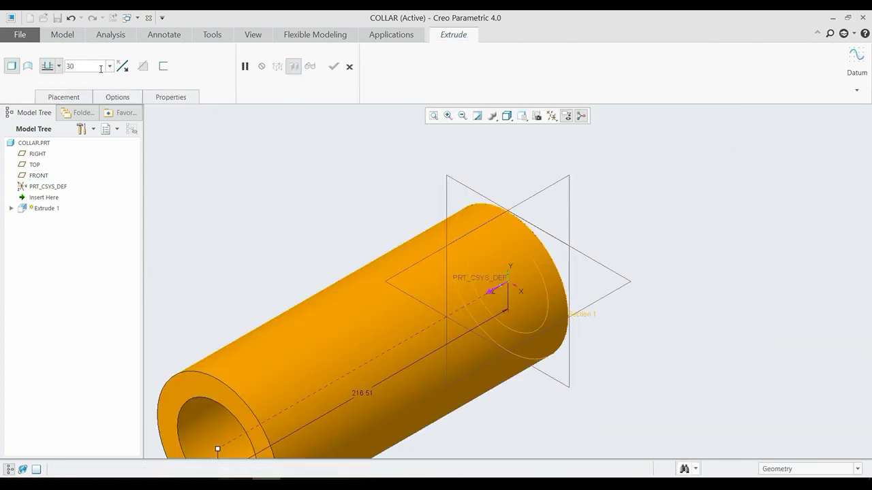
pyautogui.press('Return')
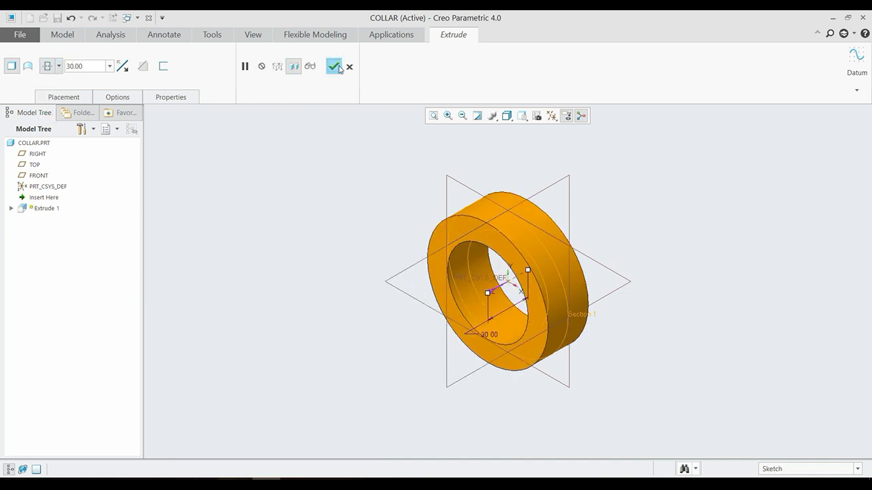
pyautogui.click(334, 66)
pyautogui.click(304, 68)
# Cut a symmetric pin hole through both collar walls from a circle sketched on TOP
pyautogui.click(413, 259)
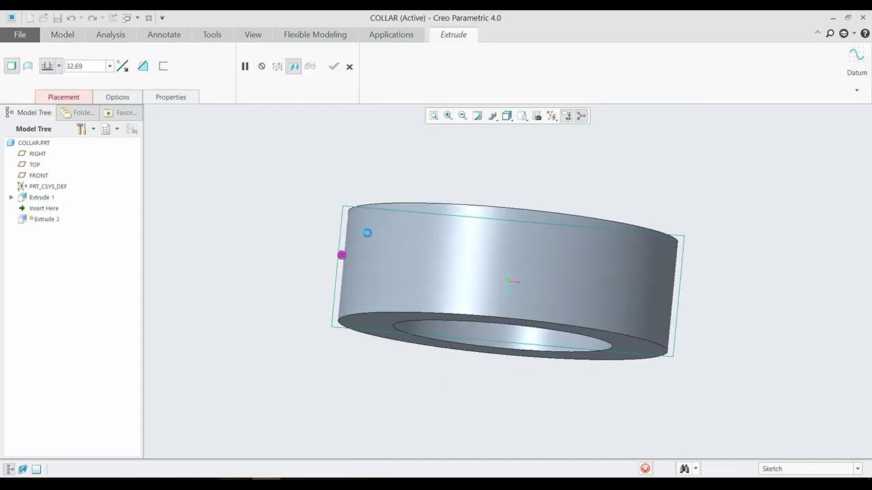
pyautogui.click(259, 84)
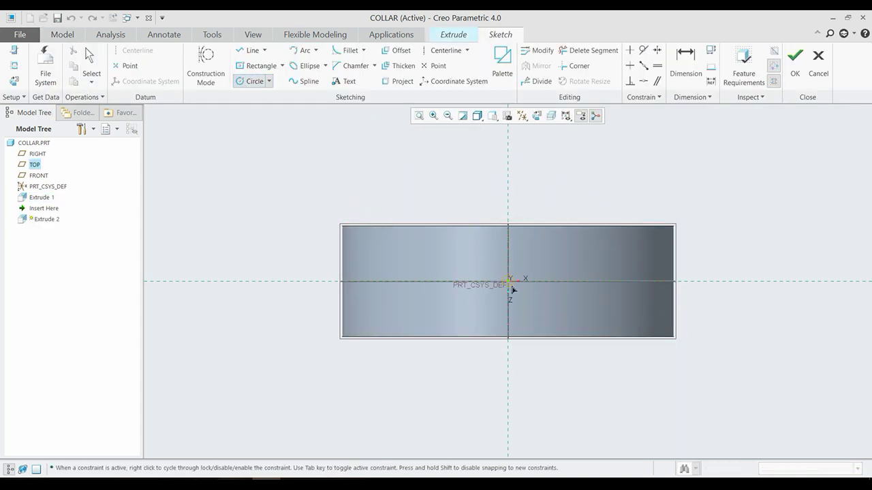
pyautogui.middleClick(513, 290)
pyautogui.hotkey('ctrl', 'd')
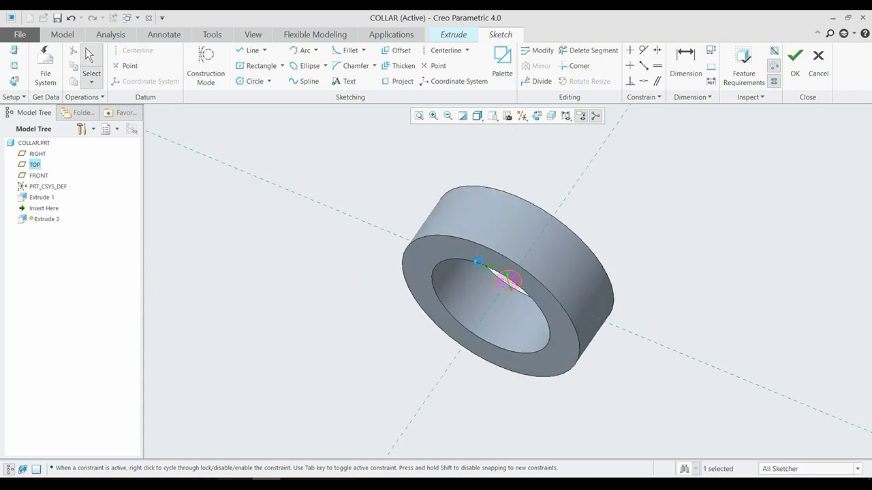
pyautogui.click(795, 58)
pyautogui.rightClick(507, 223)
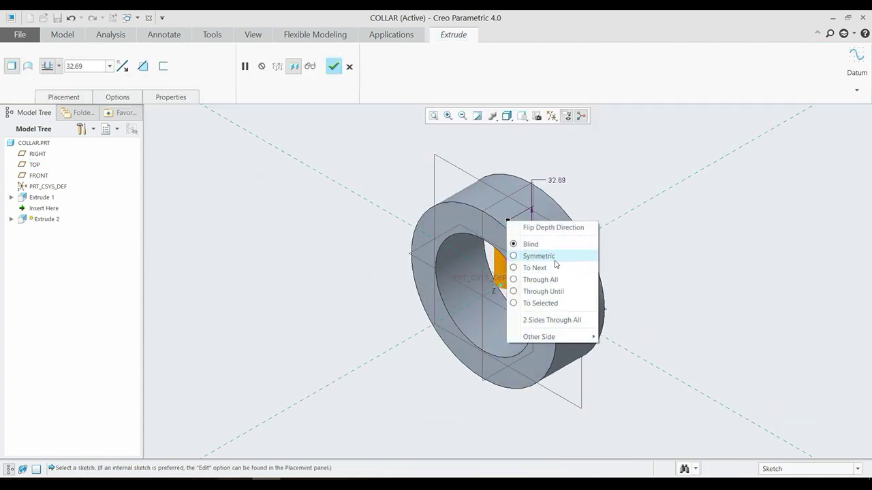
pyautogui.click(554, 256)
pyautogui.moveTo(510, 252); pyautogui.dragTo(527, 174)
pyautogui.click(142, 66)
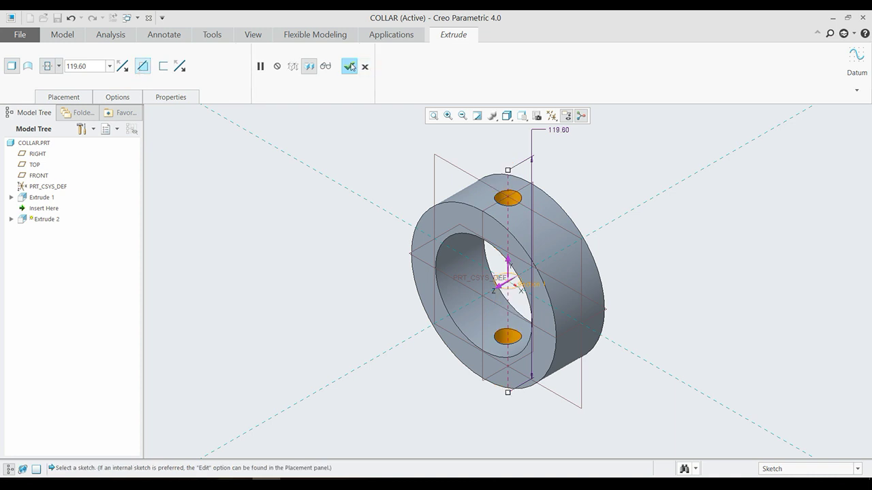
pyautogui.click(333, 66)
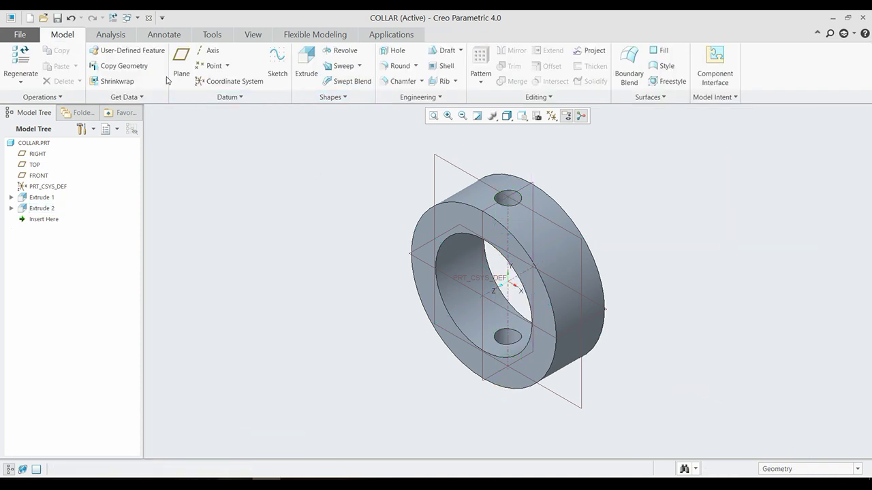
# Save COLLAR, close its window, and start a new file
pyautogui.hotkey('ctrl', 's')
pyautogui.press('Return')
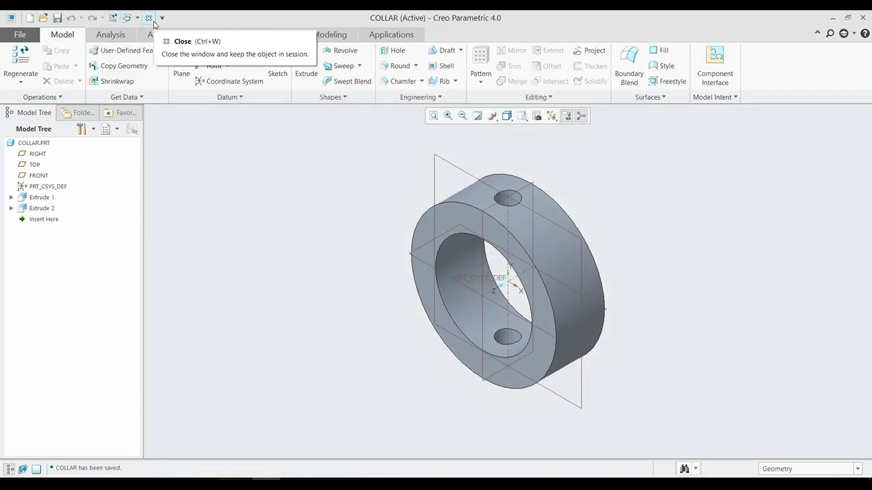
pyautogui.click(154, 24)
pyautogui.click(12, 68)
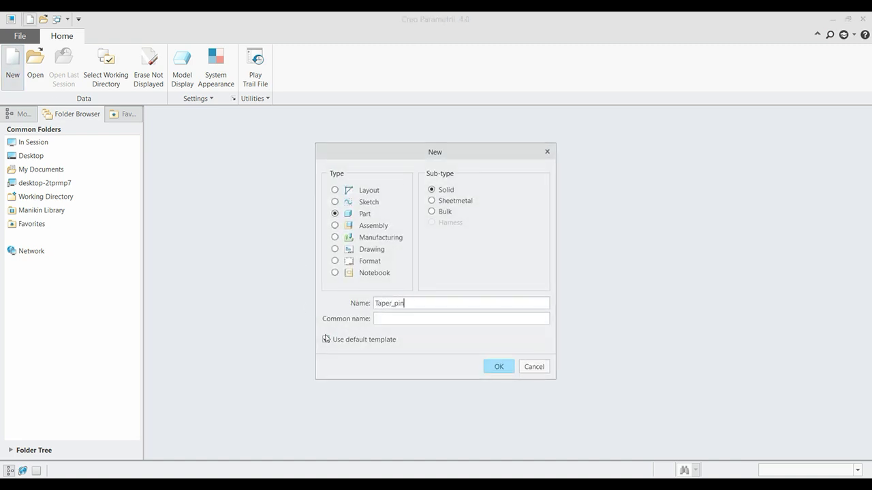
# Create the TAPER_PIN part from the mmns_part_solid template instead of the default
pyautogui.click(495, 367)
pyautogui.click(376, 227)
pyautogui.click(503, 366)
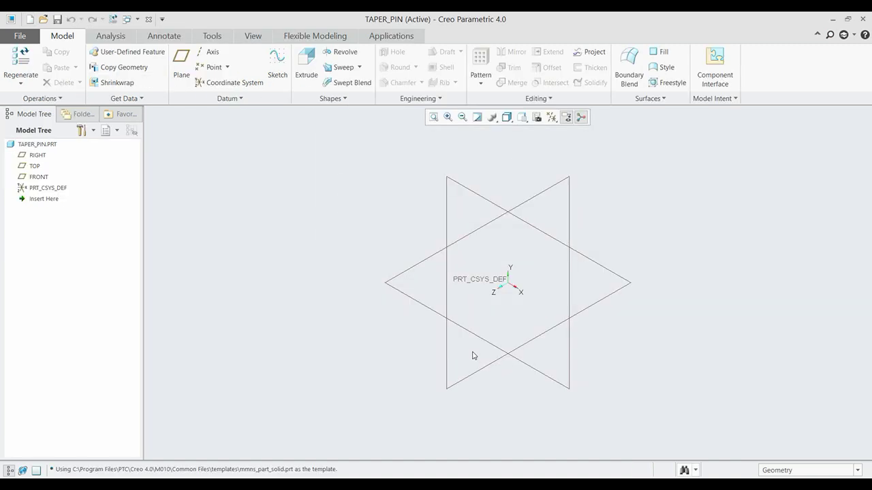
# Extrude a 12-diameter circle sketched on the TOP plane to a depth of 100
pyautogui.click(300, 68)
pyautogui.click(620, 283)
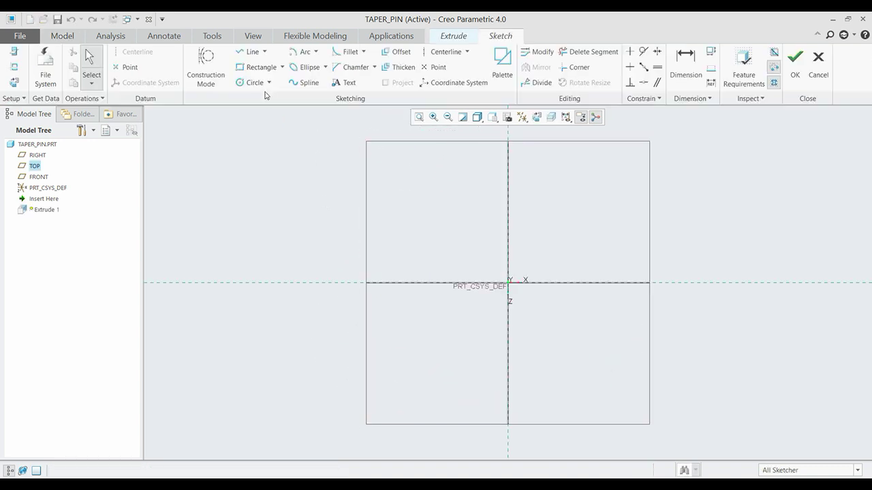
pyautogui.click(508, 282)
pyautogui.click(516, 276)
pyautogui.middleClick(516, 276)
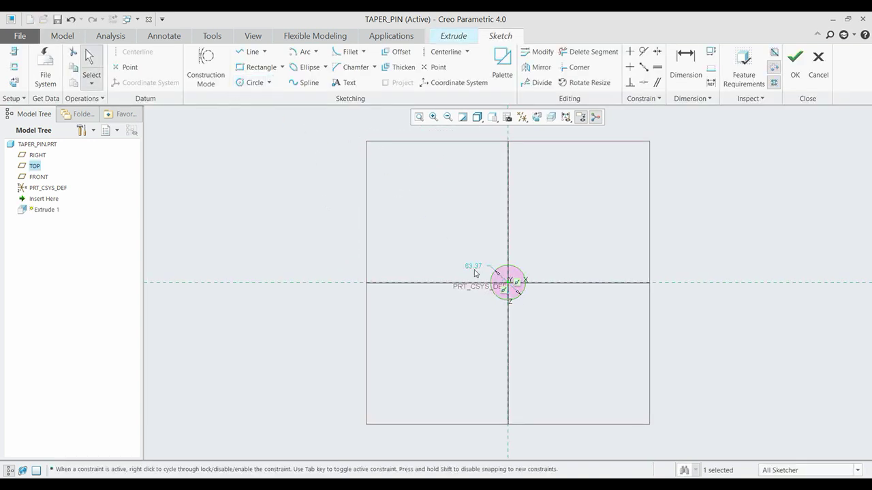
pyautogui.doubleClick(477, 269)
pyautogui.write('12')
pyautogui.press('Return')
pyautogui.click(795, 61)
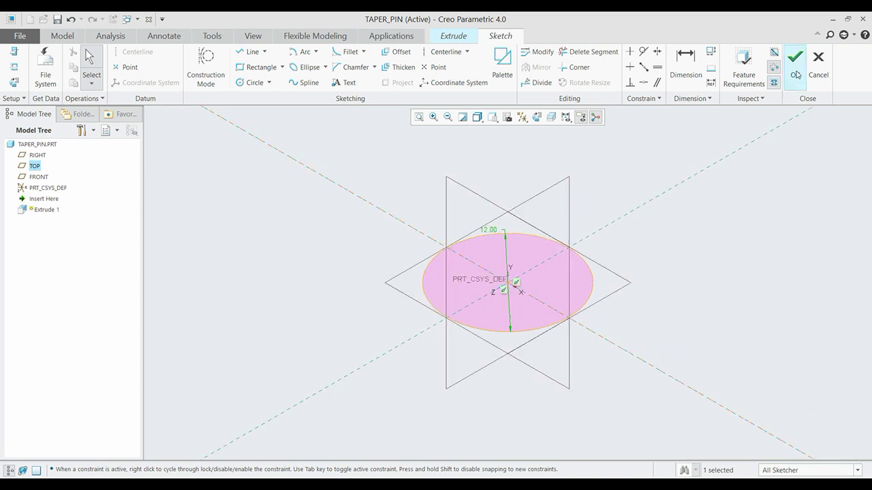
pyautogui.doubleClick(91, 70)
pyautogui.write('100')
pyautogui.press('Return')
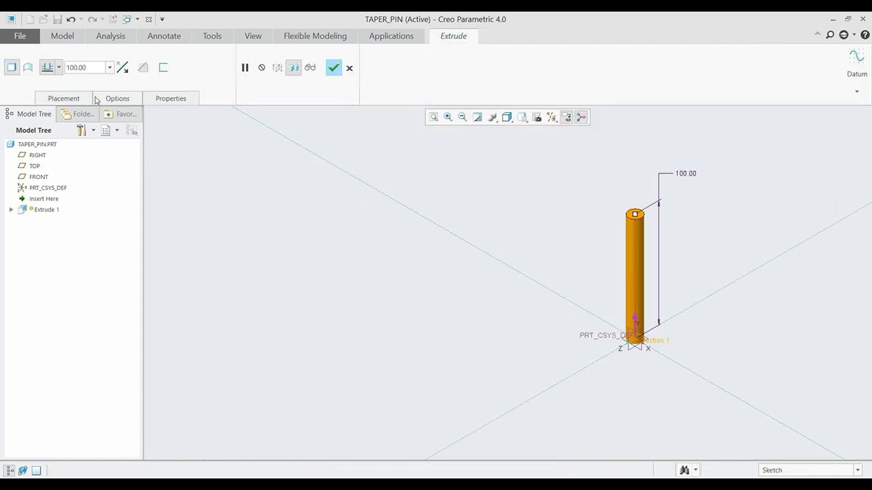
# Finish the cylinder and taper its side with a reversed 1° draft hinged at the top face
pyautogui.click(334, 68)
pyautogui.click(443, 66)
pyautogui.scroll(5, 640, 286)
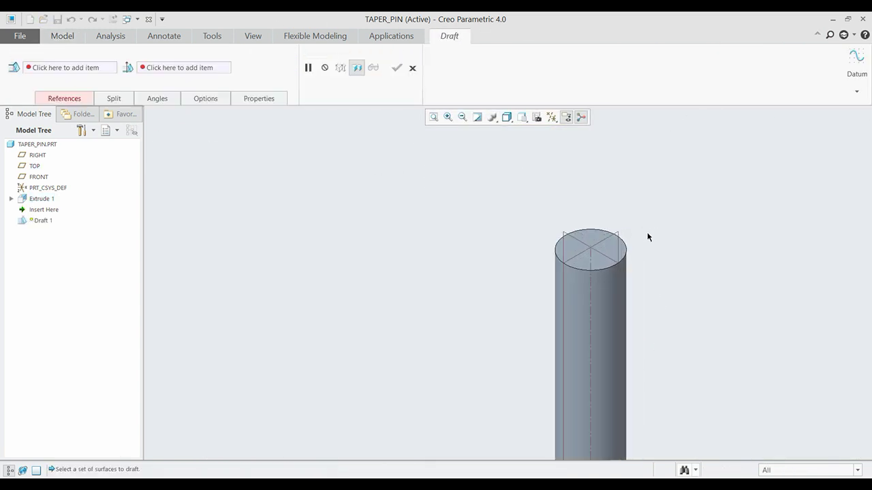
pyautogui.click(607, 301)
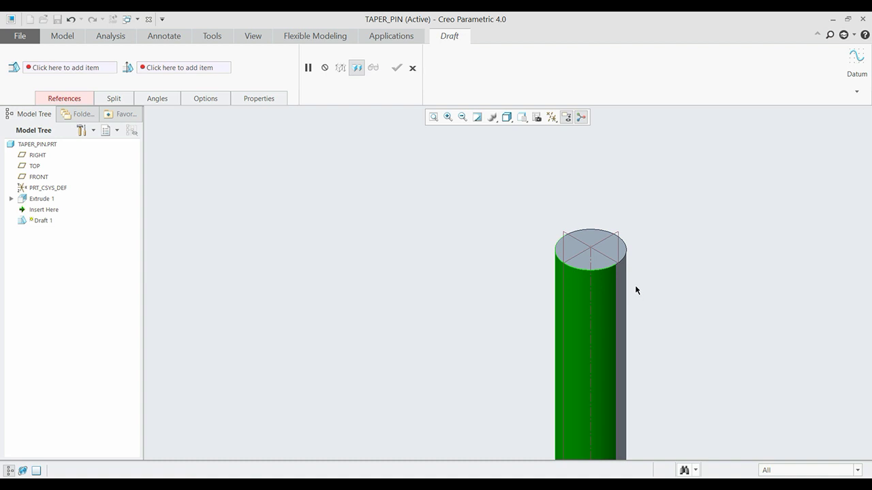
pyautogui.click(68, 99)
pyautogui.click(89, 178)
pyautogui.click(616, 248)
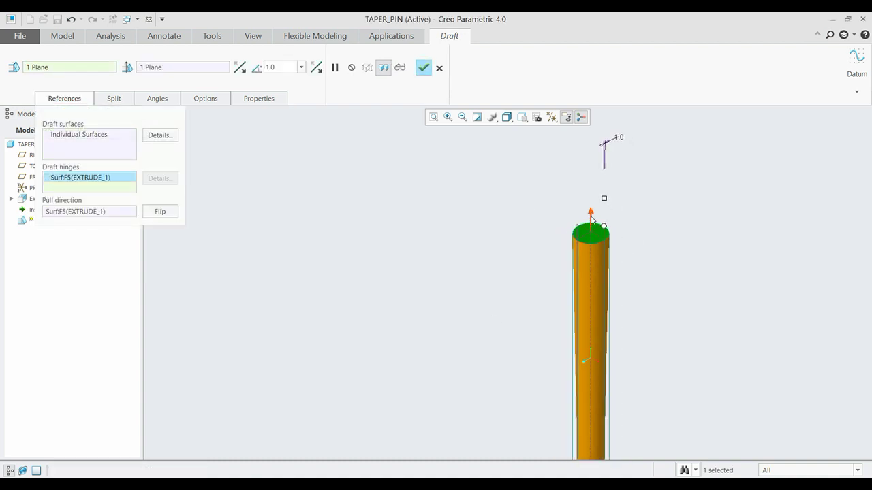
pyautogui.doubleClick(287, 66)
pyautogui.press('BackSpace')
pyautogui.write('-1')
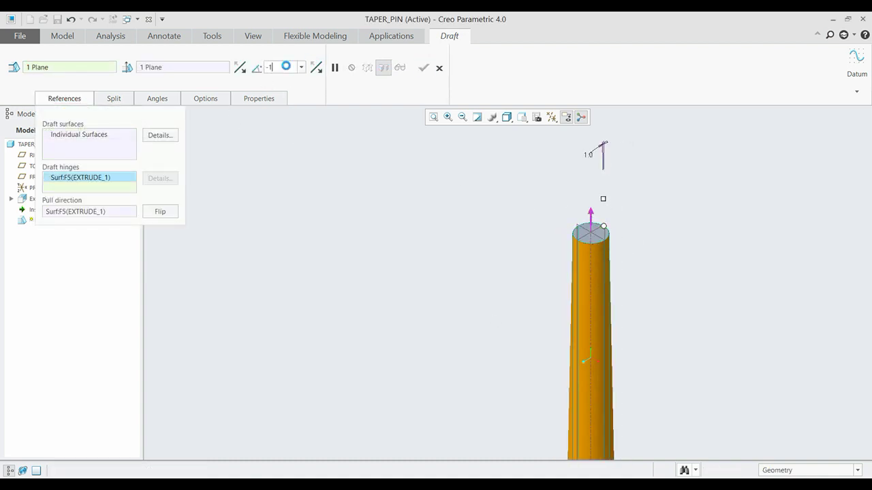
pyautogui.press('Return')
pyautogui.click(424, 69)
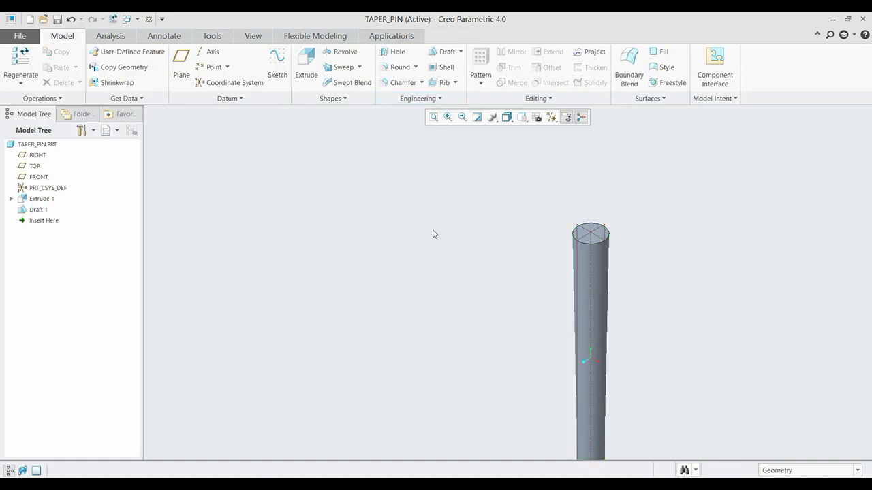
# Save and close TAPER_PIN, then begin a new file
pyautogui.hotkey('ctrl', 's')
pyautogui.click(341, 417)
pyautogui.click(148, 19)
pyautogui.click(12, 65)
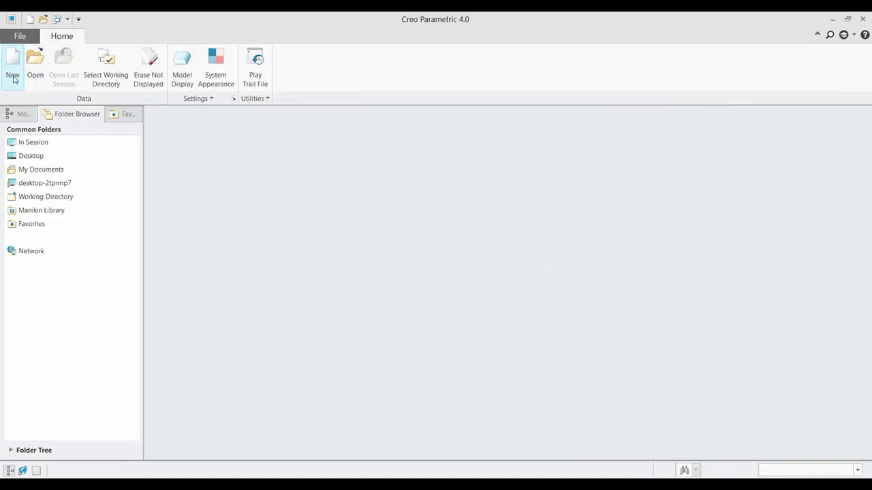
# Create the EYE_END part from the mmns_part_solid template
pyautogui.write('Eye_end')
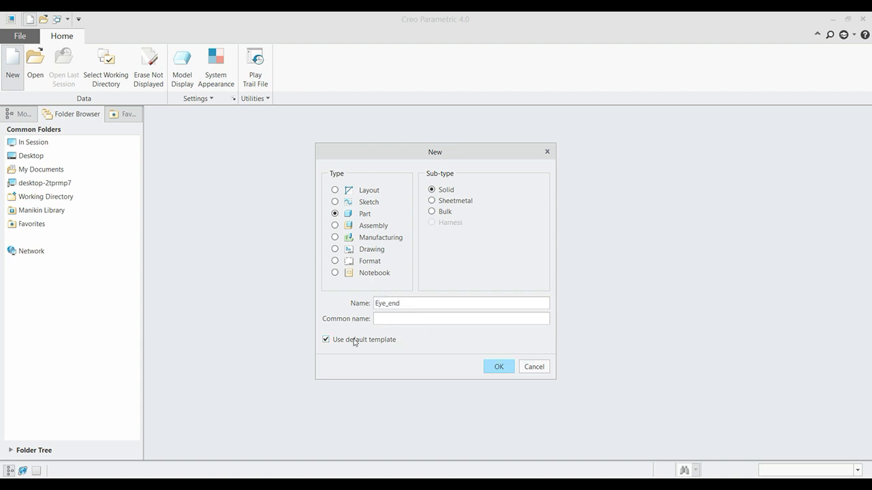
pyautogui.click(510, 365)
pyautogui.click(379, 234)
pyautogui.click(499, 372)
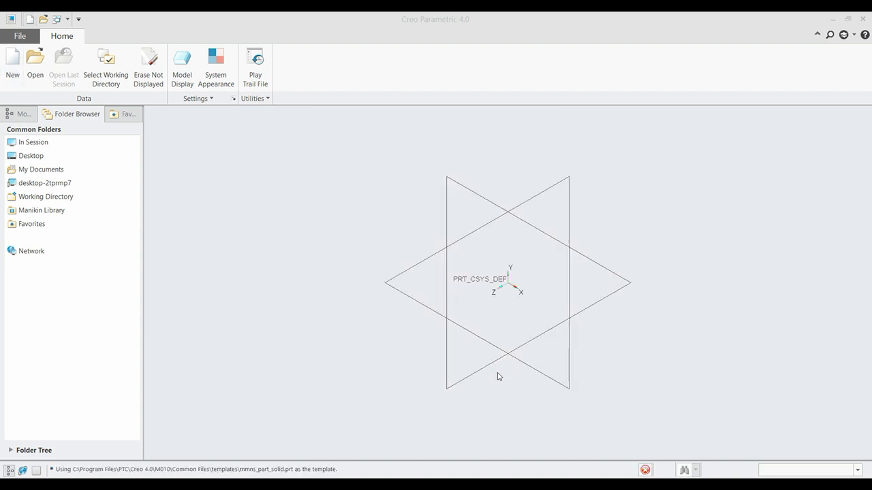
# Sketch concentric circles of 60 and 120 diameter on the FRONT plane
pyautogui.click(306, 68)
pyautogui.click(497, 185)
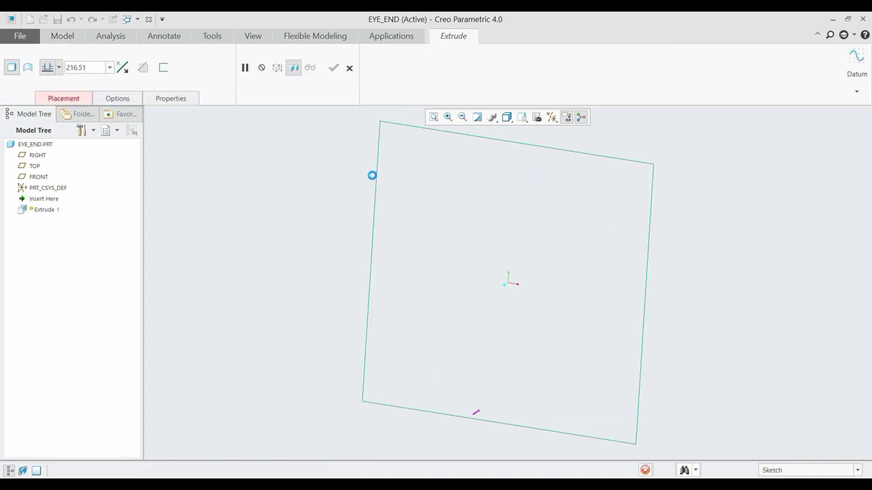
pyautogui.click(239, 82)
pyautogui.click(508, 282)
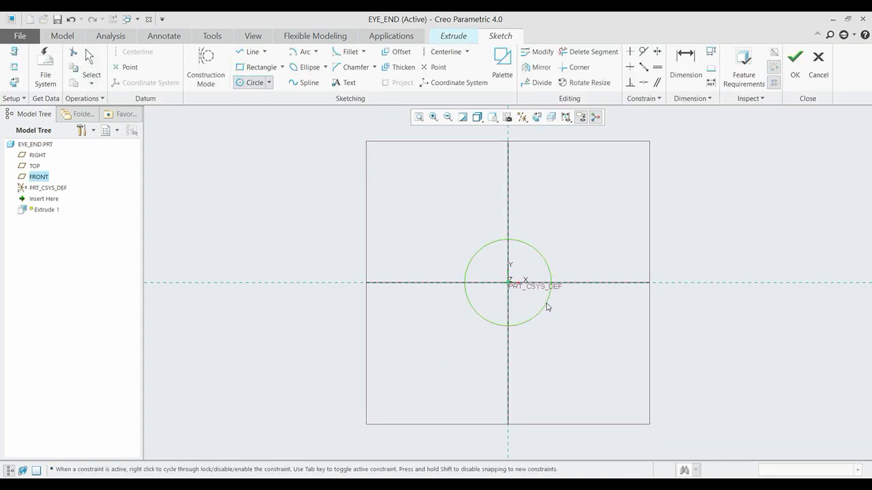
pyautogui.click(537, 311)
pyautogui.click(508, 282)
pyautogui.click(556, 330)
pyautogui.middleClick(409, 202)
pyautogui.doubleClick(445, 243)
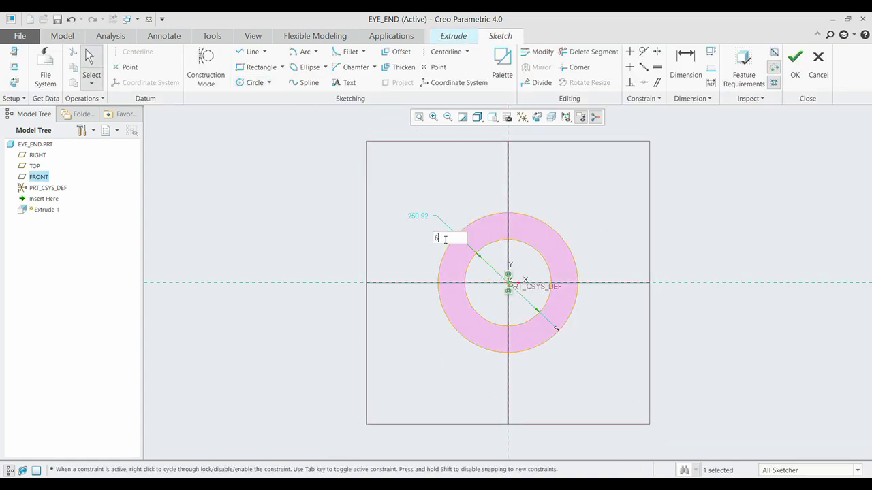
pyautogui.write('60')
pyautogui.press('Return')
pyautogui.doubleClick(368, 169)
pyautogui.write('120')
pyautogui.press('Return')
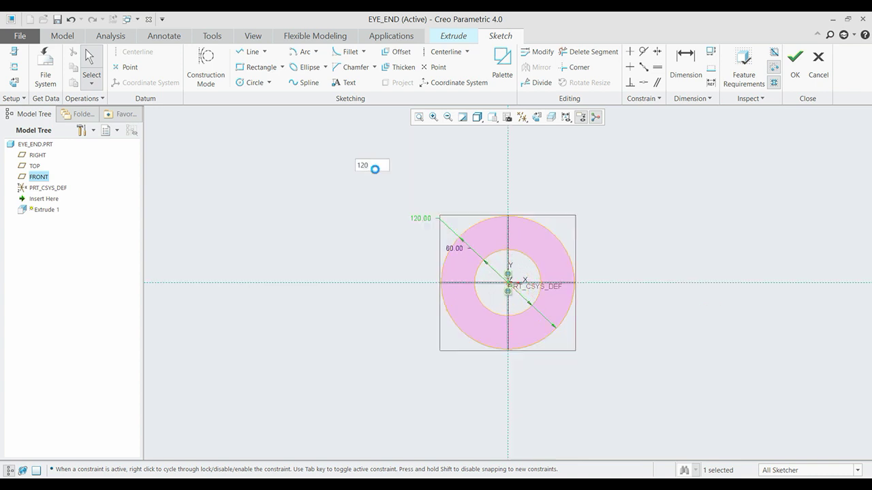
pyautogui.click(795, 60)
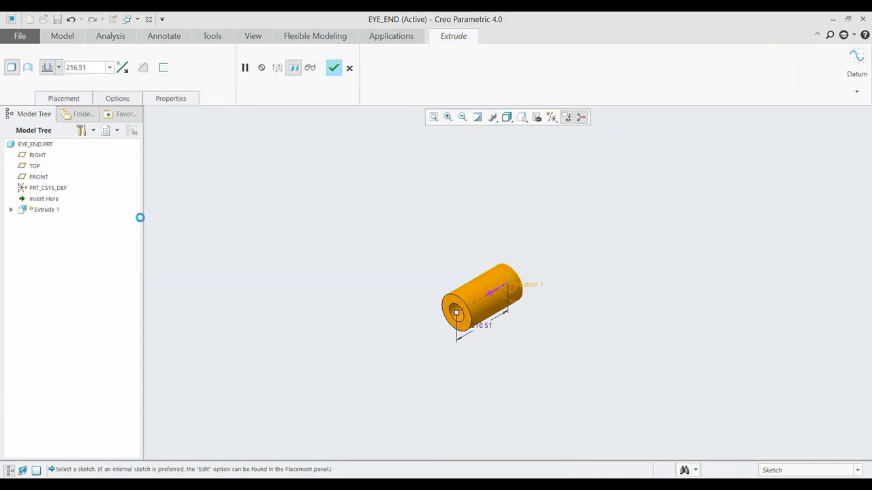
# Extrude the ring symmetrically to a depth of 72
pyautogui.rightClick(455, 315)
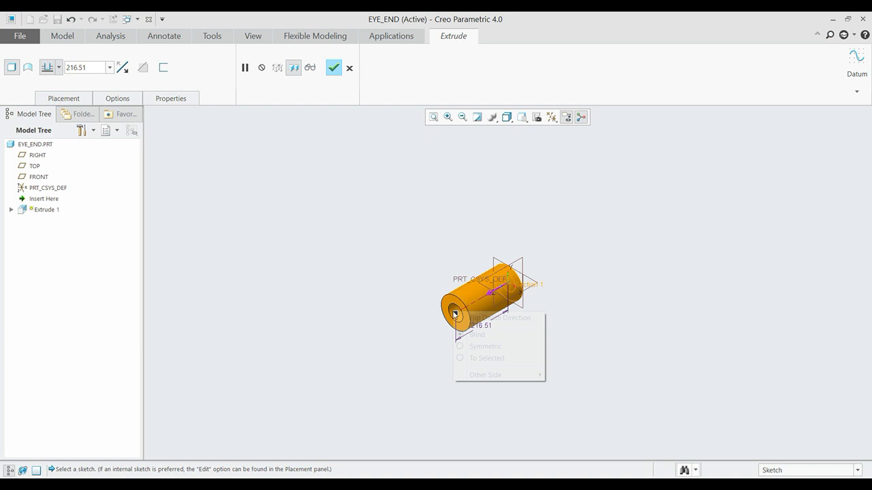
pyautogui.click(483, 344)
pyautogui.write('72')
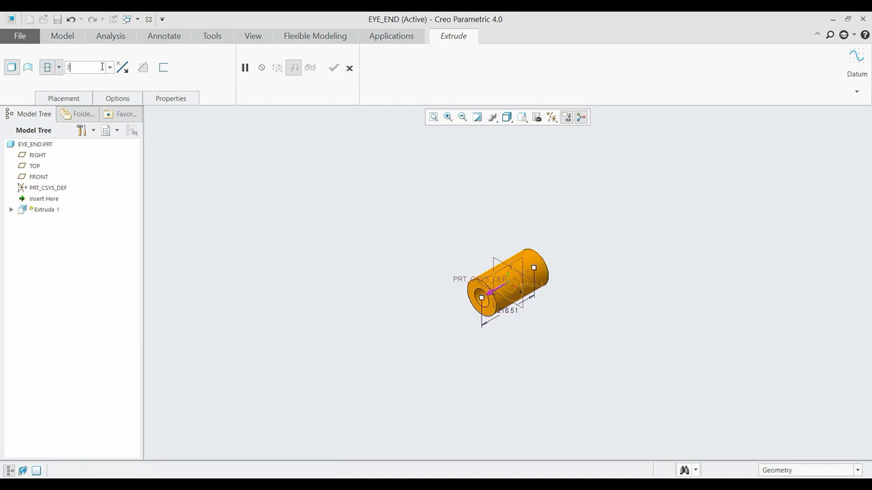
pyautogui.press('Return')
pyautogui.click(333, 68)
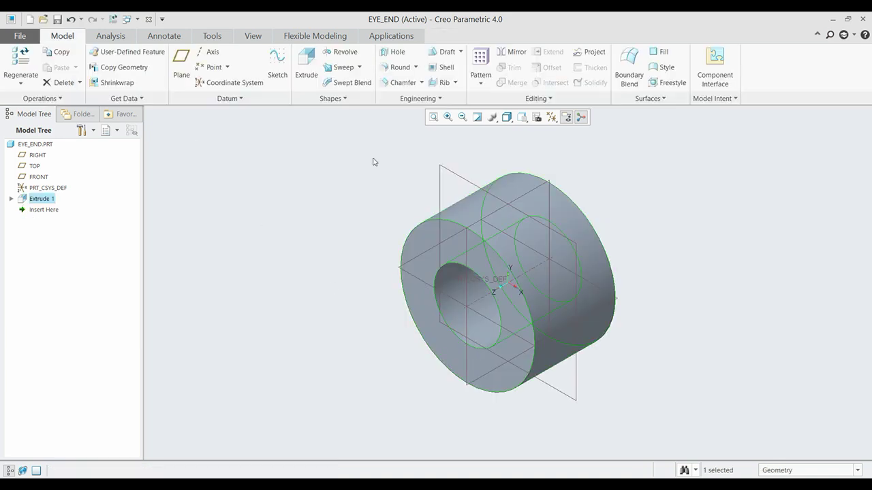
# Start a second extrusion sketch on TOP, then abandon it
pyautogui.click(306, 68)
pyautogui.click(483, 318)
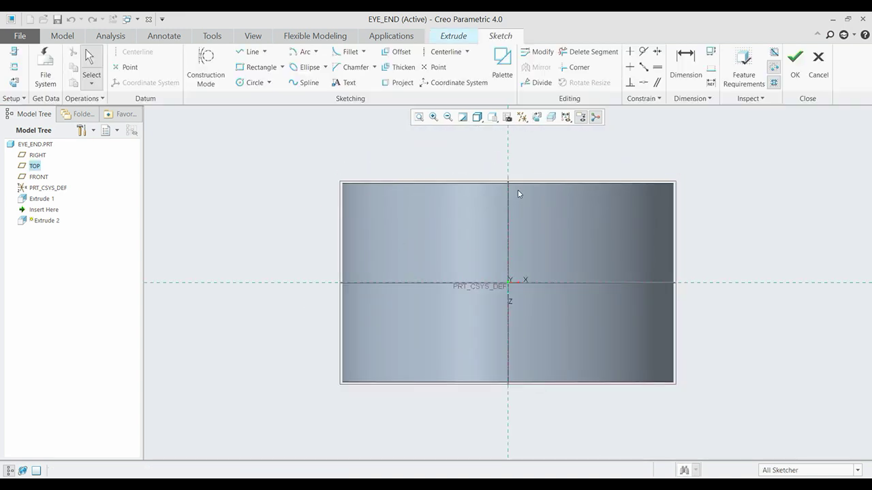
pyautogui.click(443, 52)
pyautogui.middleClick(613, 179)
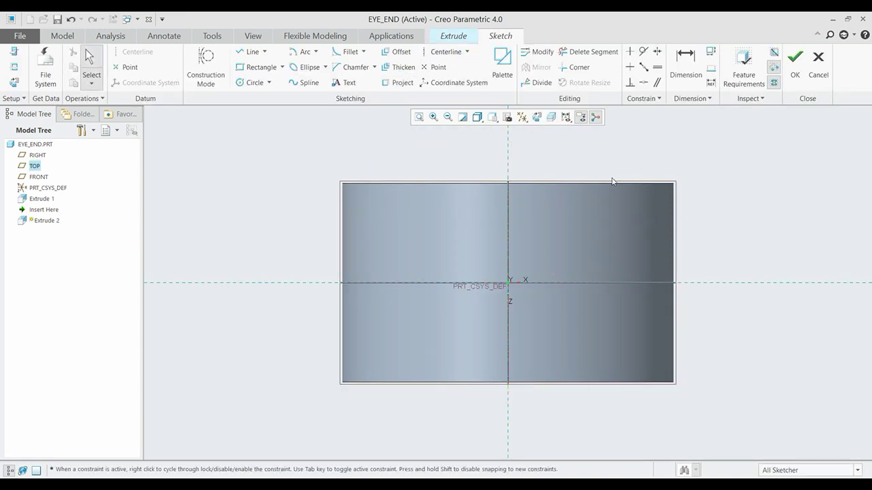
pyautogui.hotkey('ctrl', 'd')
pyautogui.moveTo(613, 179); pyautogui.dragTo(685, 175, button='middle')
pyautogui.press('Escape')
pyautogui.click(483, 272)
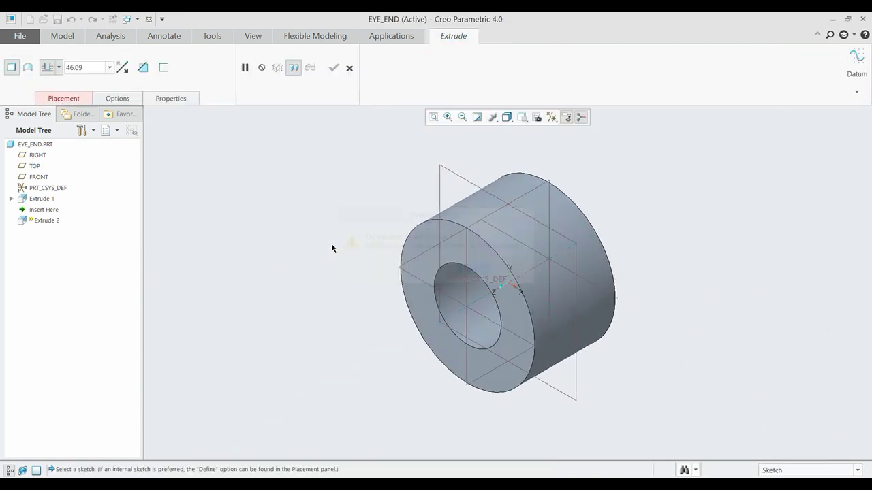
# Sketch on FRONT with vertical and horizontal centerlines through the origin
pyautogui.click(458, 177)
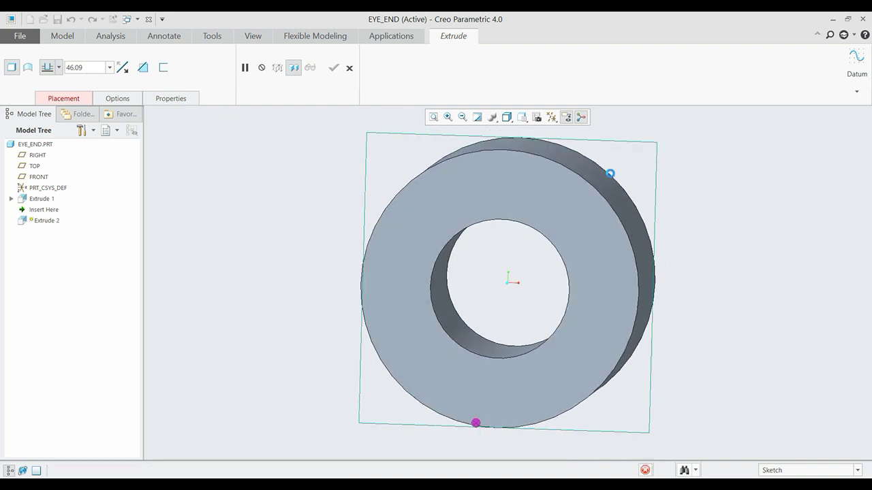
pyautogui.click(444, 52)
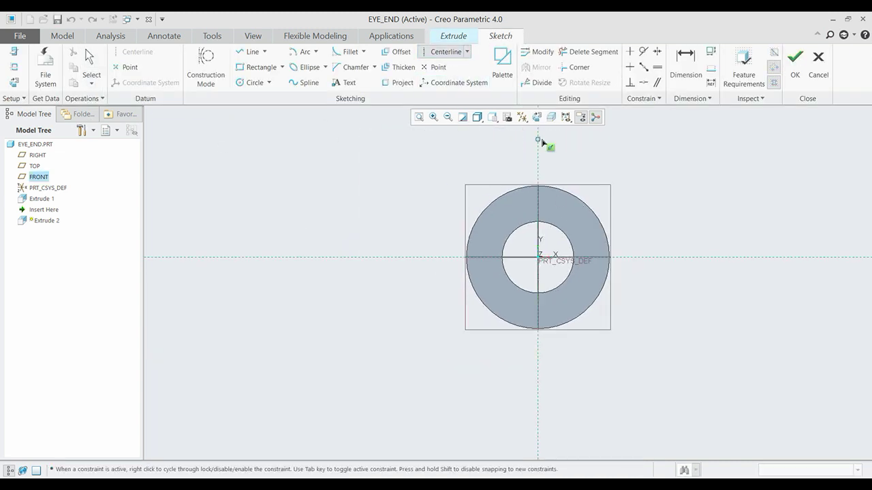
pyautogui.click(539, 173)
pyautogui.click(374, 256)
pyautogui.click(403, 259)
pyautogui.middleClick(568, 193)
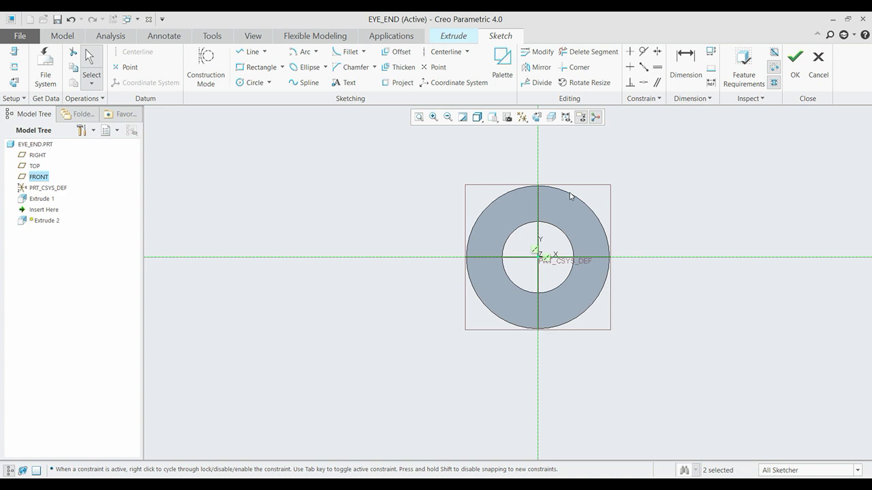
# Draw a rectangle to the right of the ring with a height of 66
pyautogui.click(262, 69)
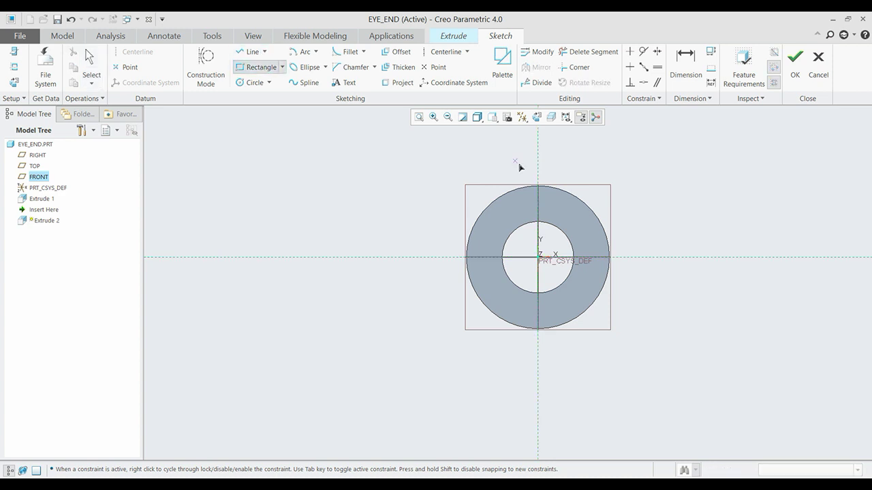
pyautogui.click(702, 299)
pyautogui.middleClick(722, 252)
pyautogui.doubleClick(715, 250)
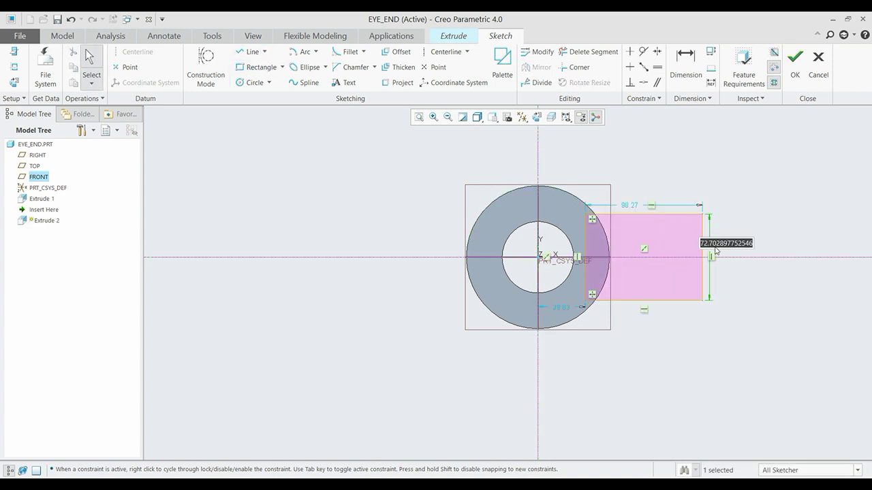
pyautogui.write('66')
pyautogui.press('Return')
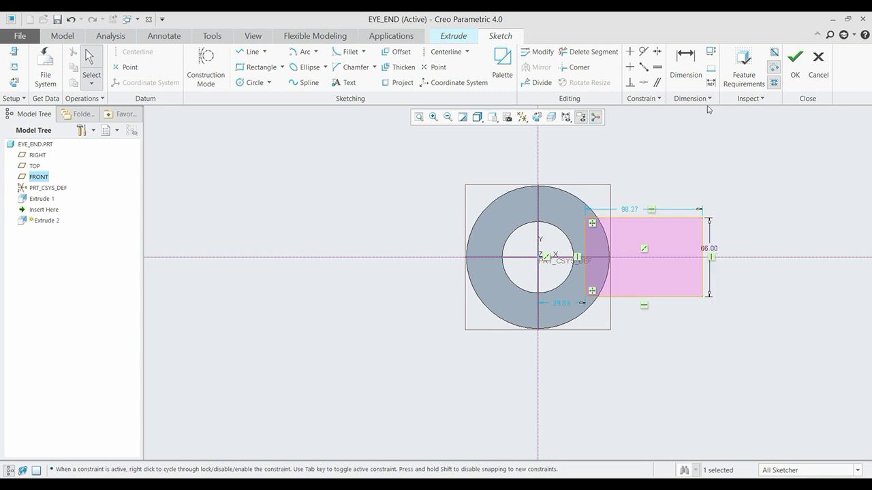
# Dimension the rectangle's right edge 150 from the centerline and stretch its left edge into the ring
pyautogui.click(685, 65)
pyautogui.middleClick(641, 375)
pyautogui.write('1')
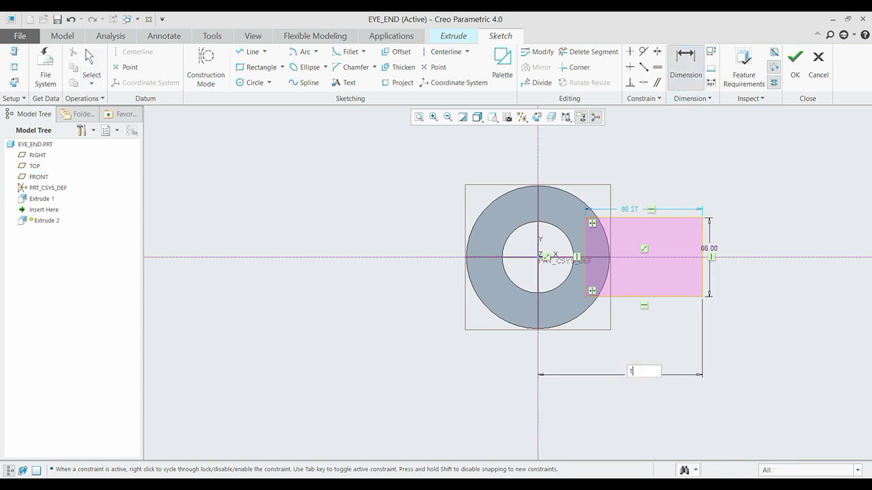
pyautogui.write('50')
pyautogui.press('Return')
pyautogui.scroll(2, 688, 266)
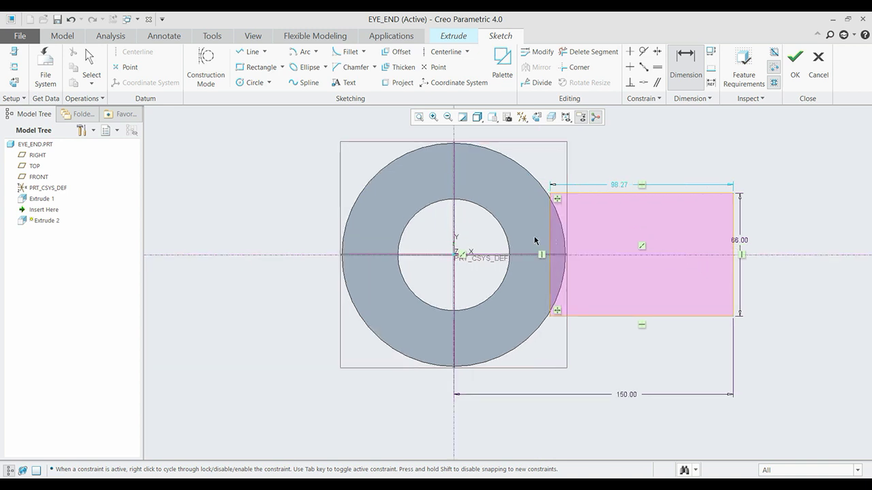
pyautogui.middleClick(535, 240)
pyautogui.moveTo(550, 228); pyautogui.dragTo(535, 206)
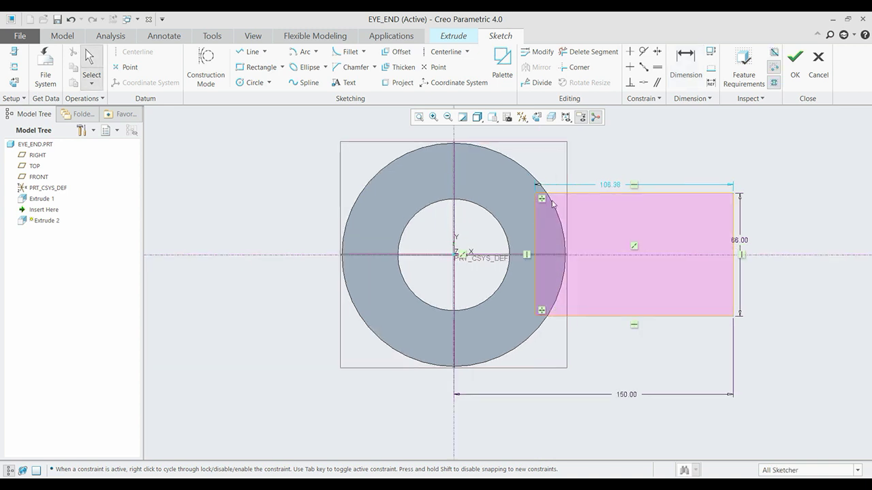
# Round the upper and lower ring–rectangle corners with 60-radius fillets
pyautogui.click(348, 52)
pyautogui.click(528, 170)
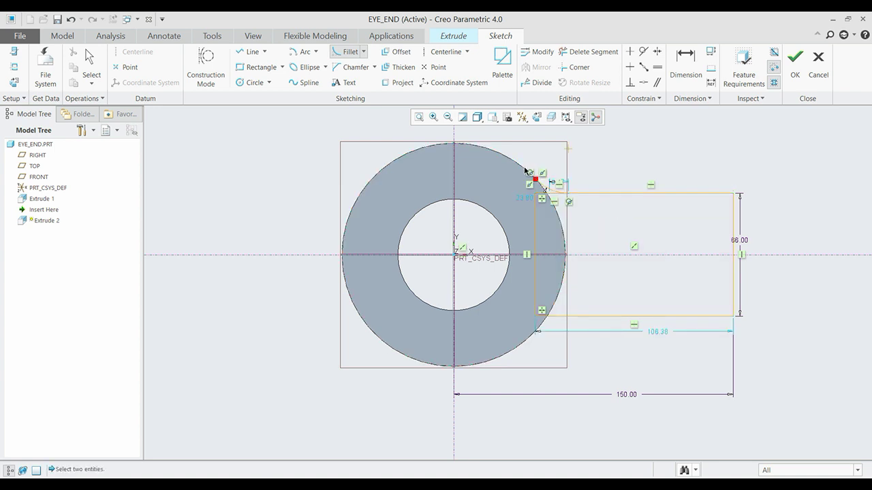
pyautogui.scroll(4, 531, 170)
pyautogui.scroll(2, 515, 170)
pyautogui.scroll(-2, 524, 184)
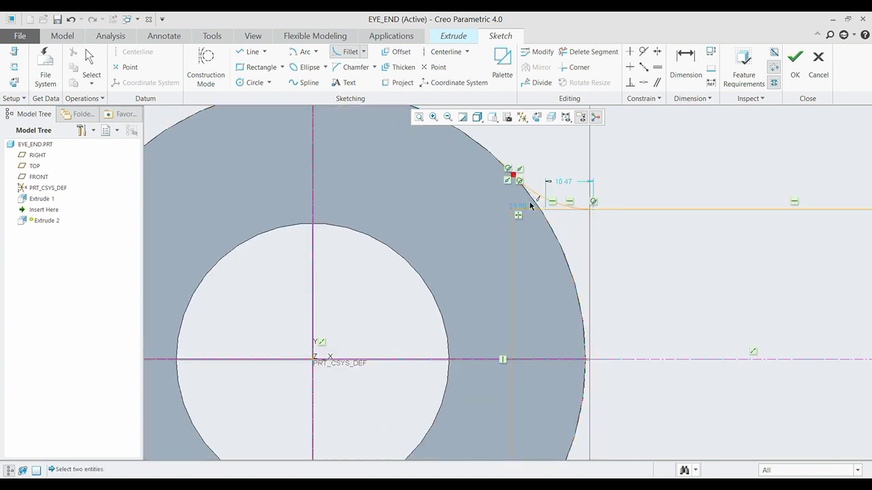
pyautogui.middleClick(533, 206)
pyautogui.click(519, 213)
pyautogui.scroll(-3, 519, 213)
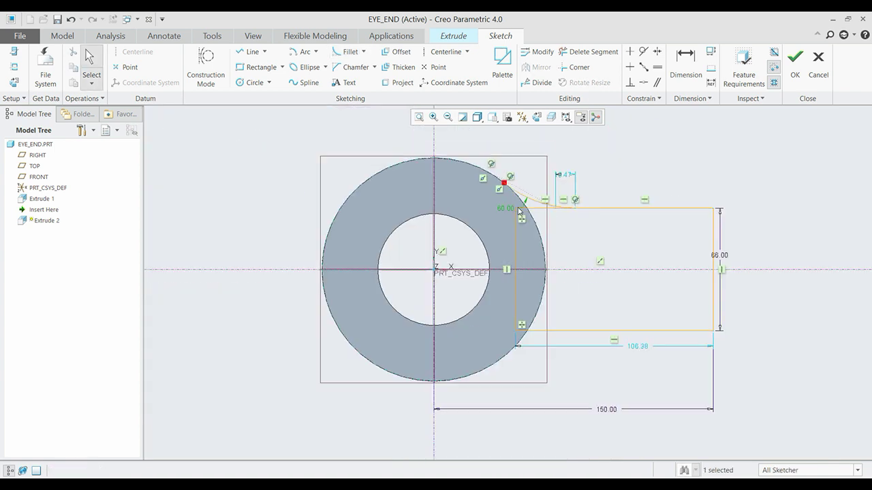
pyautogui.scroll(-1, 504, 188)
pyautogui.click(349, 51)
pyautogui.scroll(2, 504, 235)
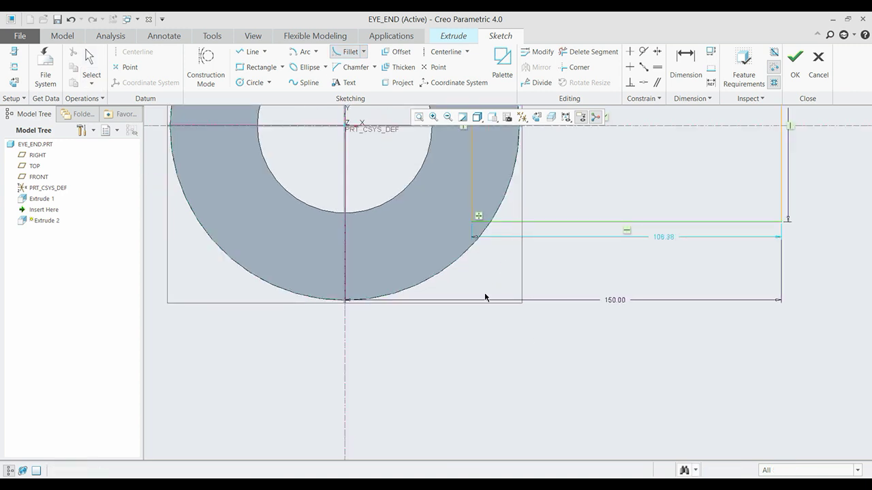
pyautogui.scroll(2, 458, 252)
pyautogui.scroll(2, 459, 211)
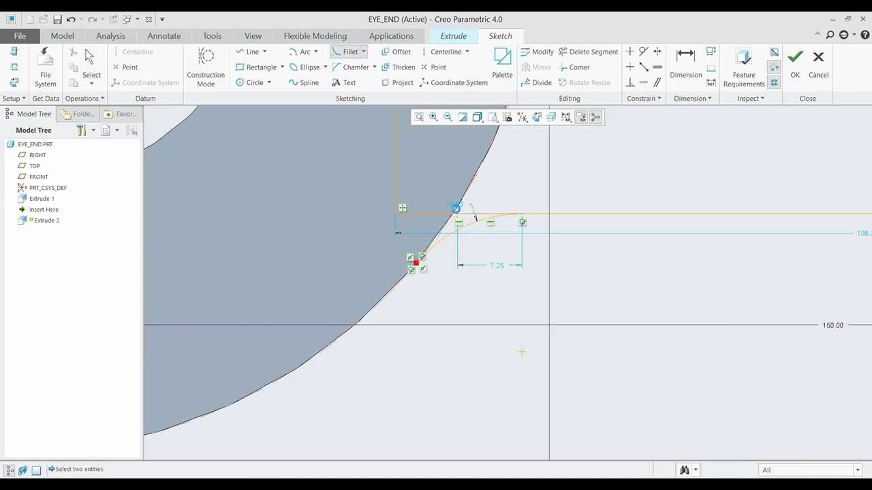
pyautogui.middleClick(459, 211)
# Trim the leftover sketch segments around the fillets
pyautogui.click(589, 52)
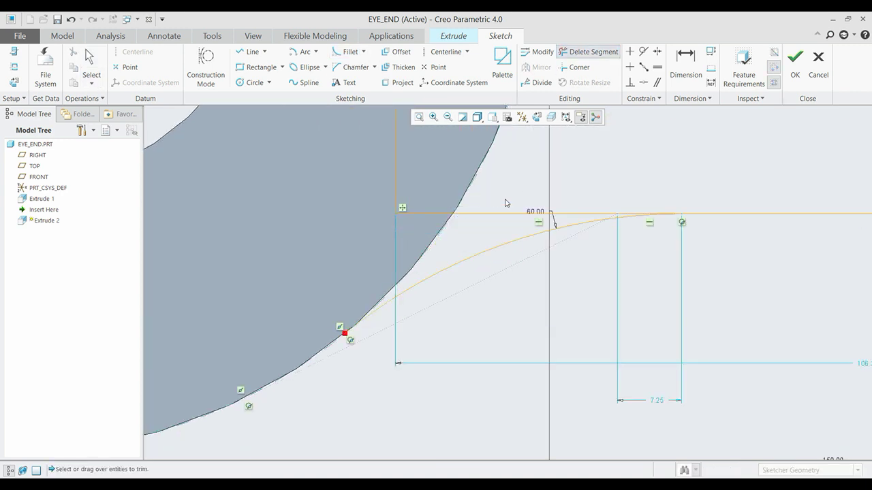
pyautogui.click(579, 214)
pyautogui.scroll(-3, 418, 228)
pyautogui.scroll(-2, 418, 229)
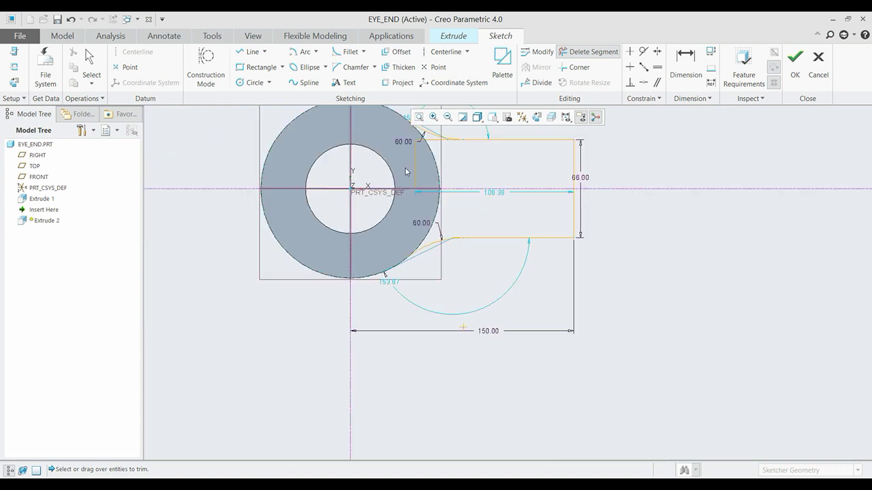
pyautogui.scroll(2, 421, 204)
pyautogui.scroll(-1, 423, 198)
pyautogui.scroll(4, 427, 177)
pyautogui.scroll(-2, 427, 177)
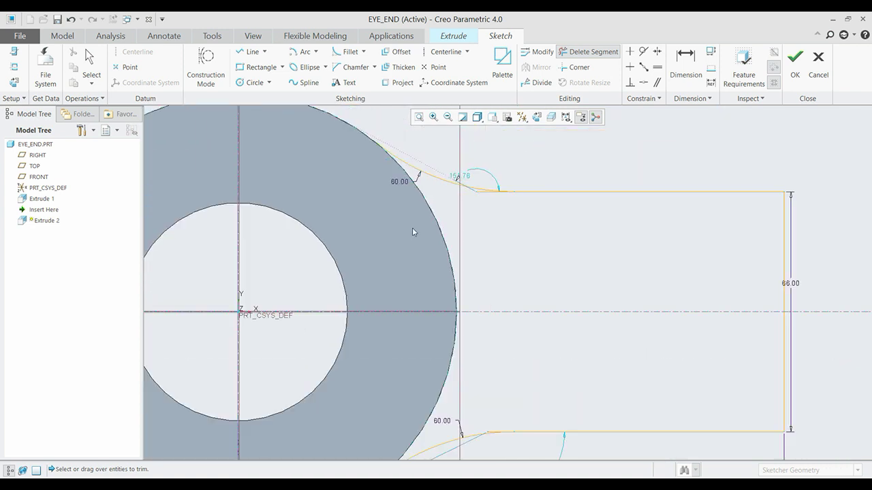
pyautogui.scroll(-2, 414, 228)
pyautogui.middleClick(414, 229)
pyautogui.scroll(3, 457, 202)
pyautogui.click(569, 52)
pyautogui.scroll(3, 466, 251)
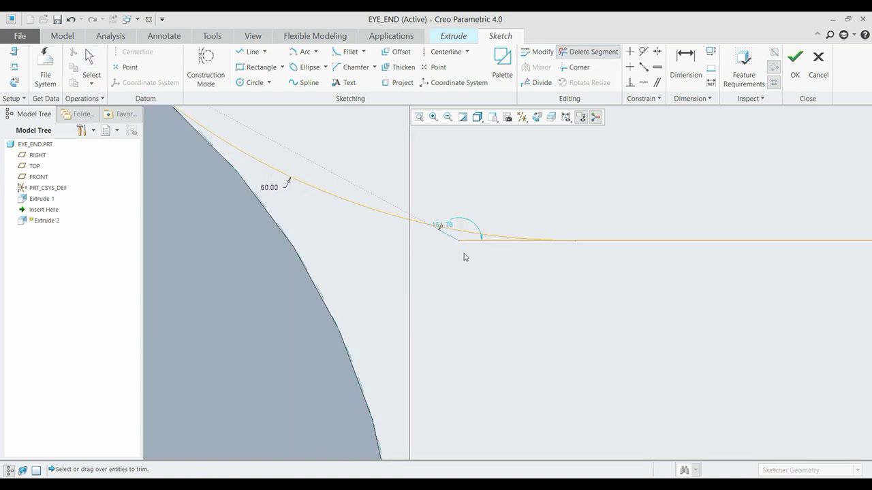
pyautogui.scroll(-3, 469, 254)
pyautogui.scroll(3, 477, 371)
pyautogui.scroll(1, 479, 372)
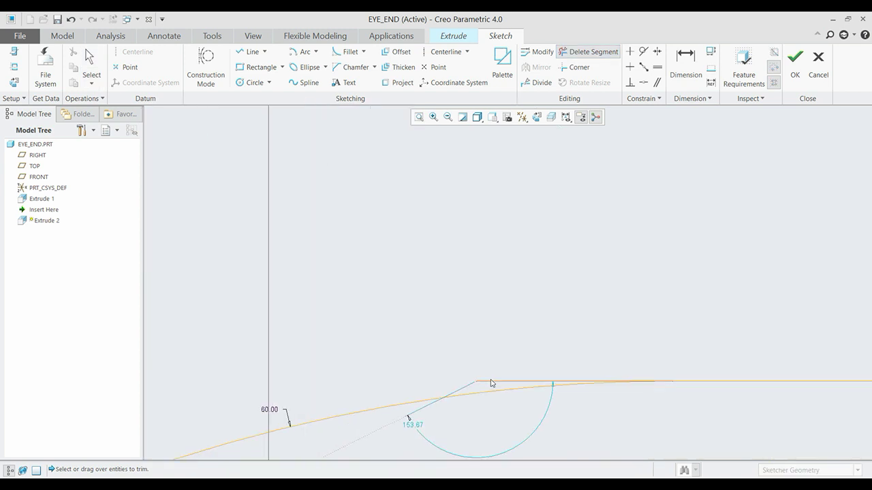
pyautogui.scroll(-2, 477, 368)
pyautogui.scroll(-2, 264, 120)
# Close the section with an arc and accept the sketch
pyautogui.click(293, 57)
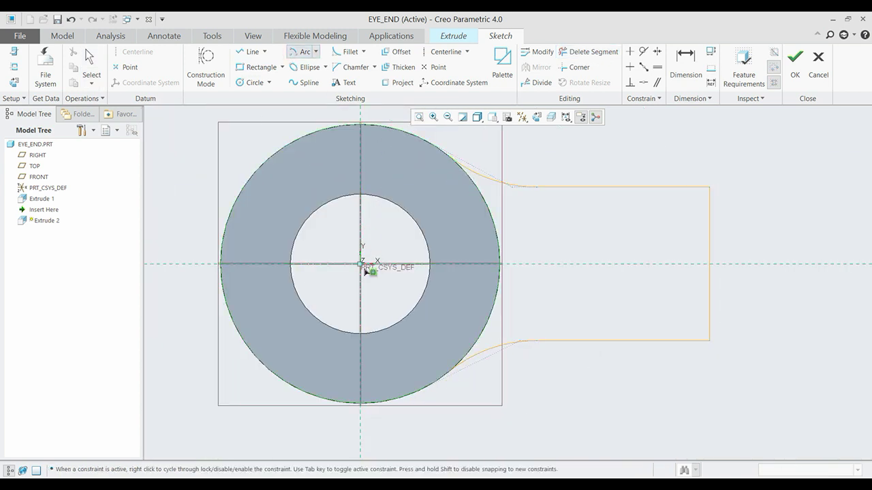
pyautogui.click(447, 372)
pyautogui.middleClick(448, 371)
pyautogui.click(795, 61)
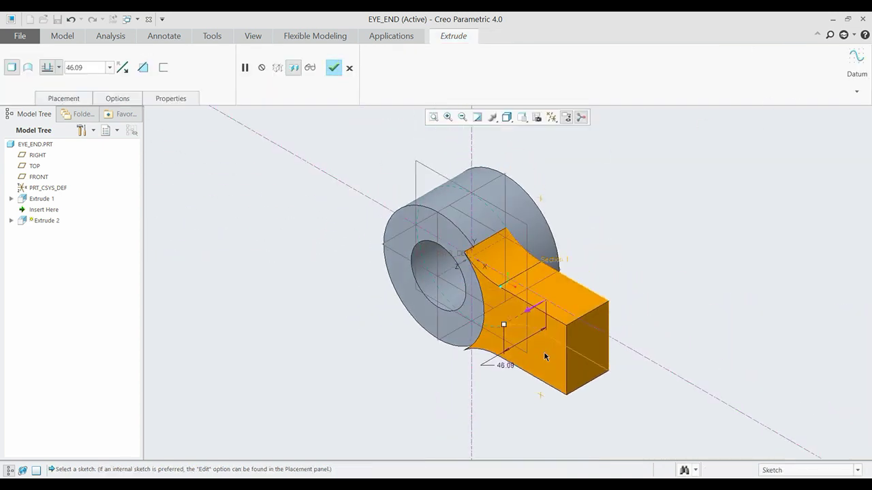
# Extrude the arm symmetrically 66 deep and finish the feature
pyautogui.rightClick(504, 325)
pyautogui.rightClick(504, 326)
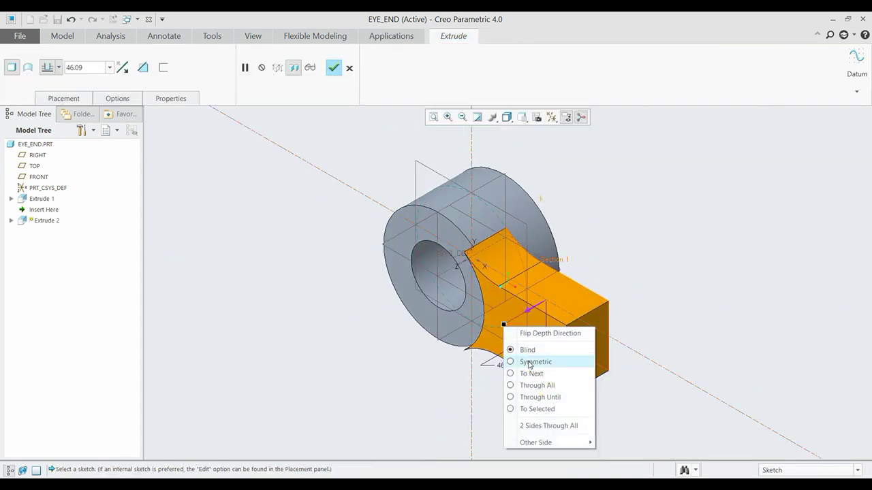
pyautogui.click(529, 365)
pyautogui.write('6')
pyautogui.press('Return')
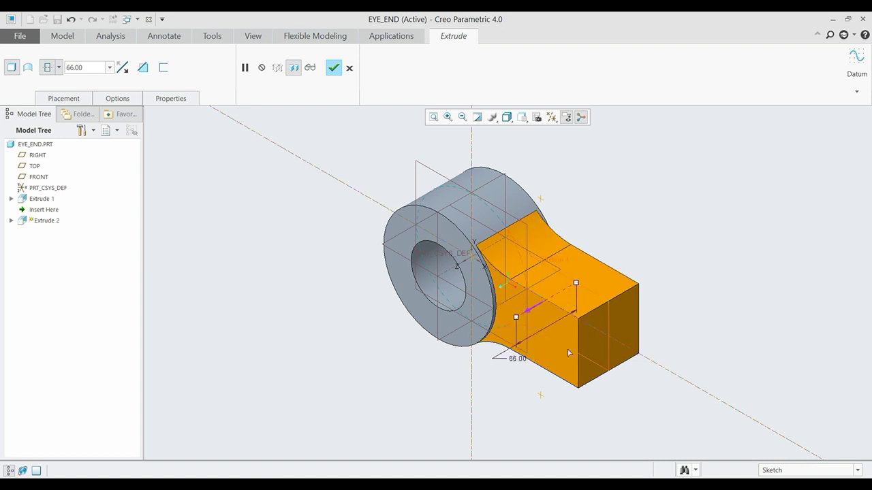
pyautogui.click(333, 68)
pyautogui.click(306, 68)
# On the arm's end face, sketch a palette octagon dimensioned 72 across, replacing the conflicting 11.60 dimension
pyautogui.click(544, 307)
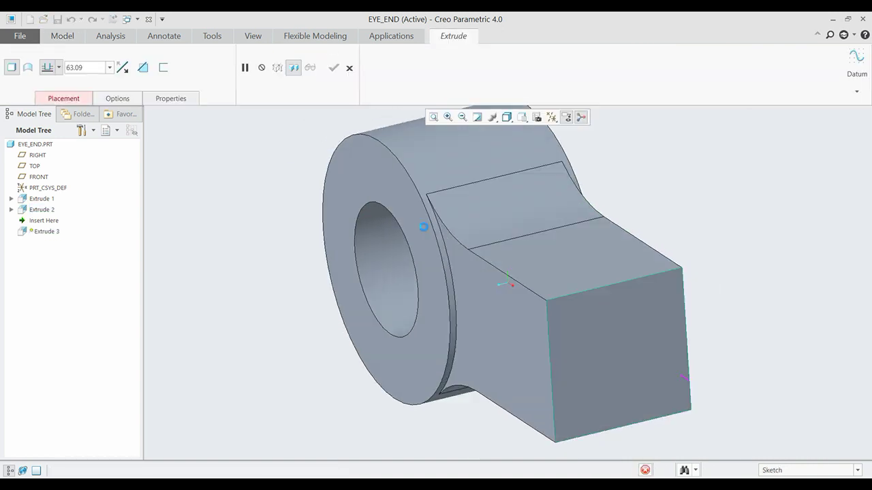
pyautogui.click(502, 63)
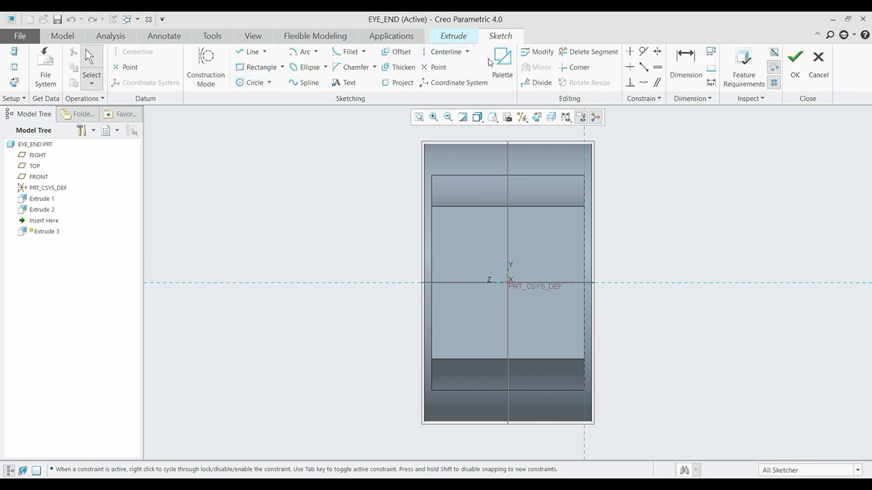
pyautogui.moveTo(700, 406)
pyautogui.mouseDown()
pyautogui.moveTo(688, 226)
pyautogui.moveTo(508, 282)
pyautogui.mouseUp()
pyautogui.click(851, 447)
pyautogui.click(500, 68)
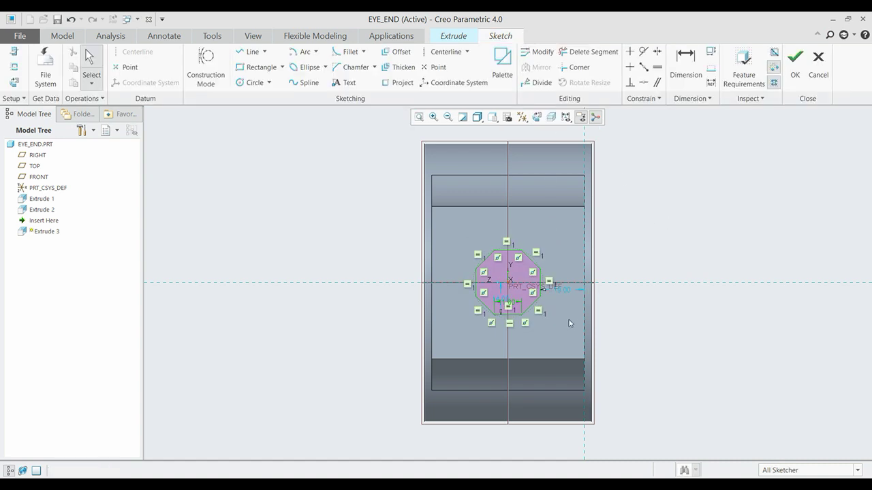
pyautogui.scroll(3, 519, 306)
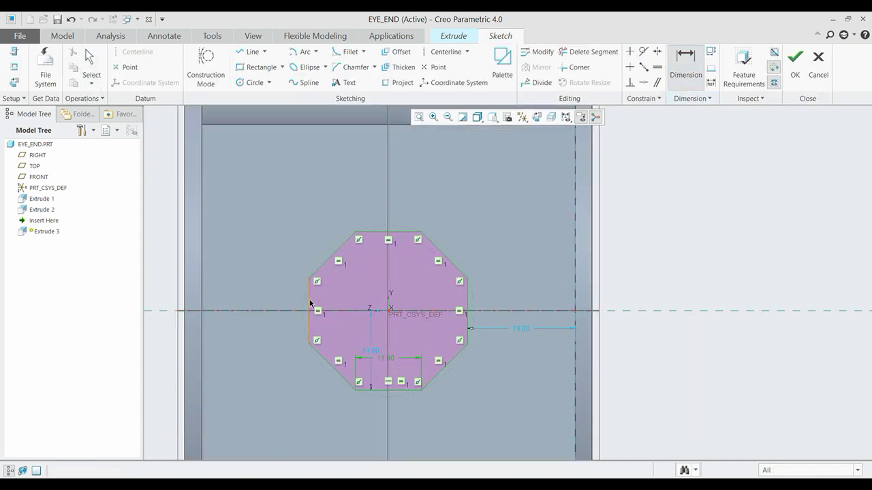
pyautogui.middleClick(402, 276)
pyautogui.scroll(1, 402, 275)
pyautogui.click(763, 144)
pyautogui.write('72')
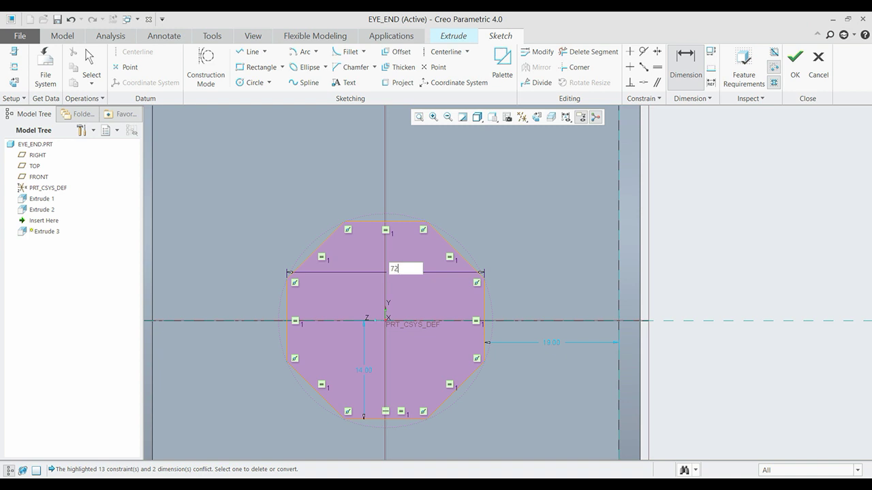
pyautogui.press('Return')
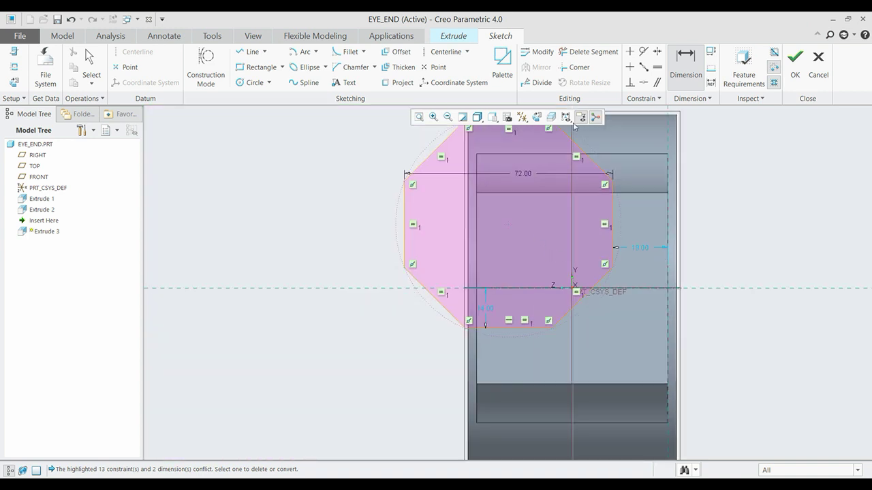
# Align the octagon's centre to the vertical and horizontal references and accept the sketch
pyautogui.click(10, 73)
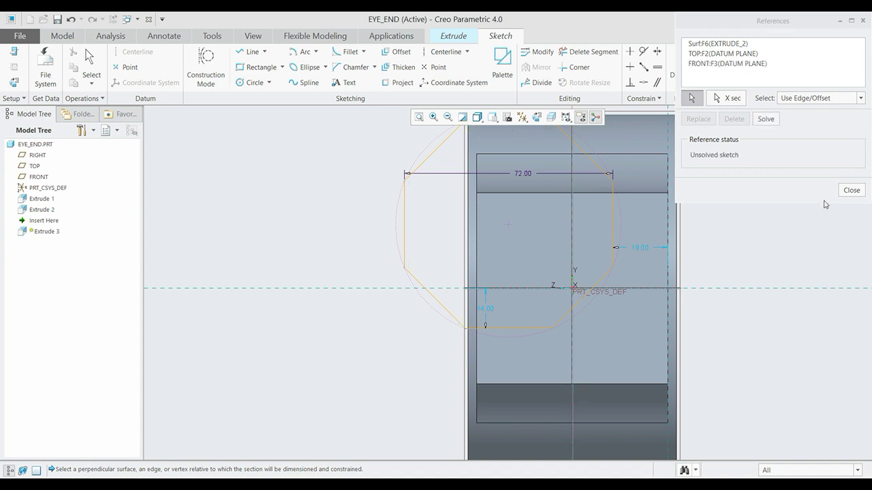
pyautogui.click(850, 191)
pyautogui.click(643, 82)
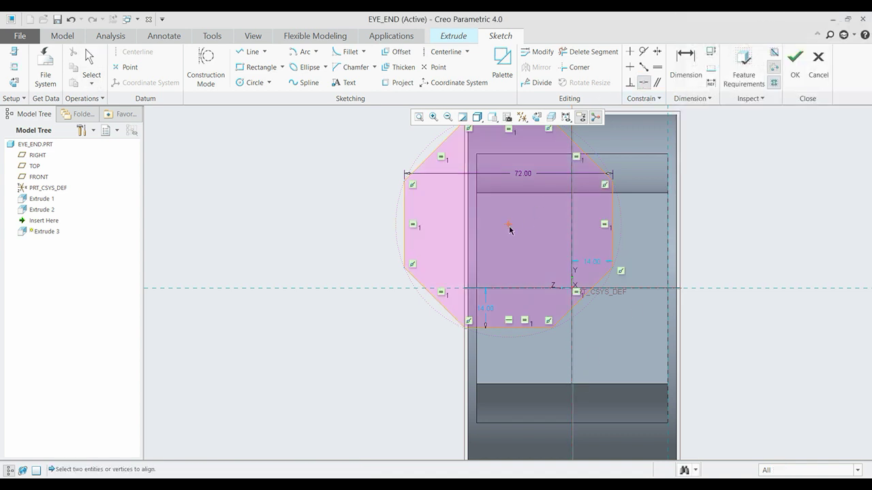
pyautogui.click(574, 218)
pyautogui.click(457, 289)
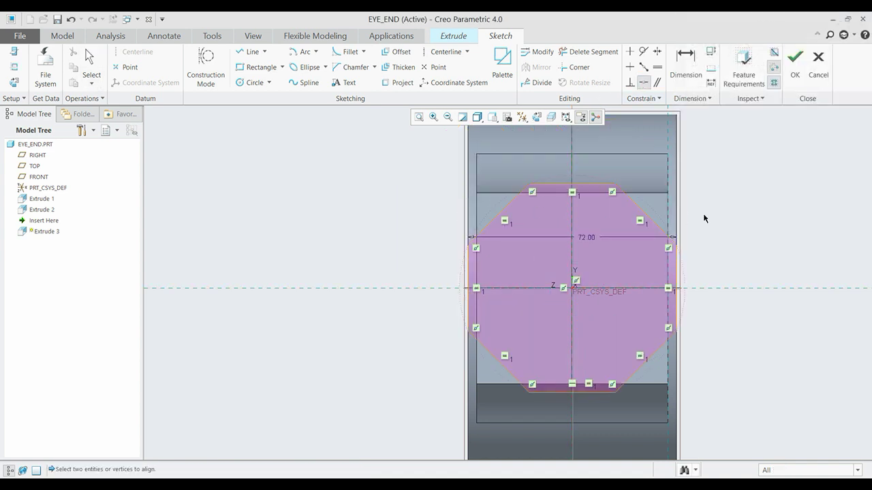
pyautogui.middleClick(583, 244)
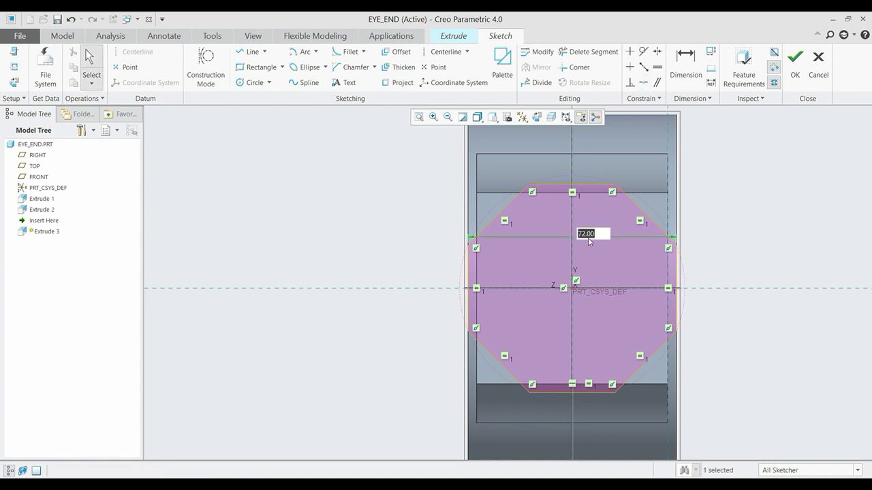
pyautogui.press('Return')
pyautogui.click(794, 65)
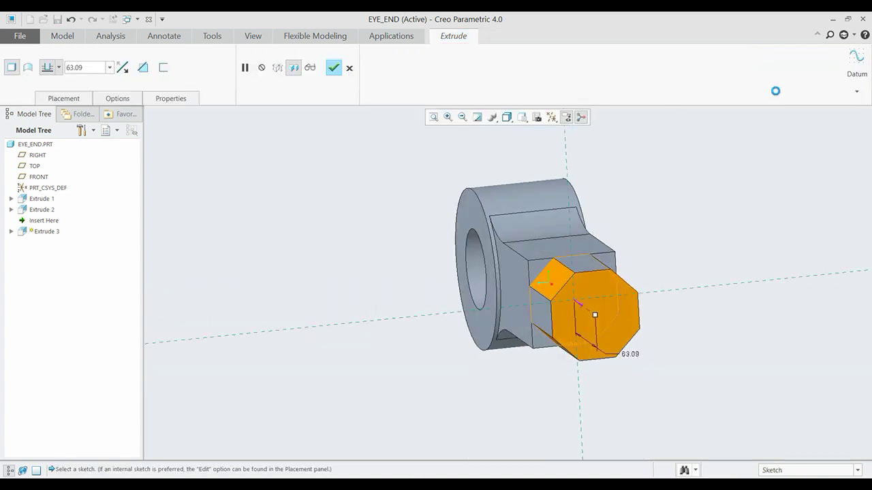
# Extrude the octagon to a depth of 90
pyautogui.write('90')
pyautogui.press('Return')
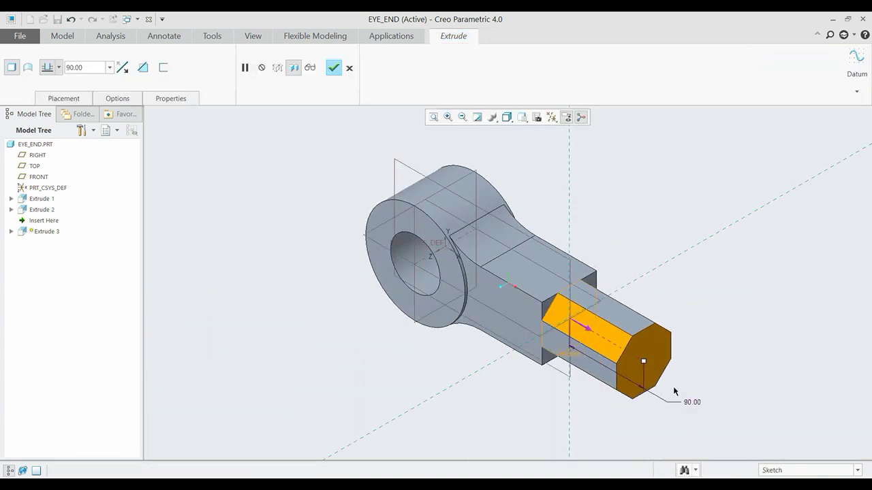
pyautogui.click(333, 67)
# Extrude a 60-diameter circle centred on the octagonal end face to a depth of 50
pyautogui.click(306, 69)
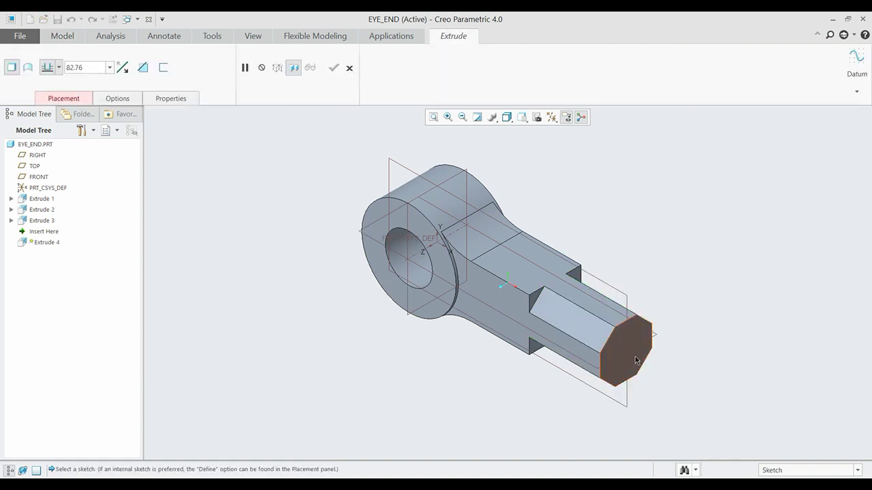
pyautogui.click(644, 320)
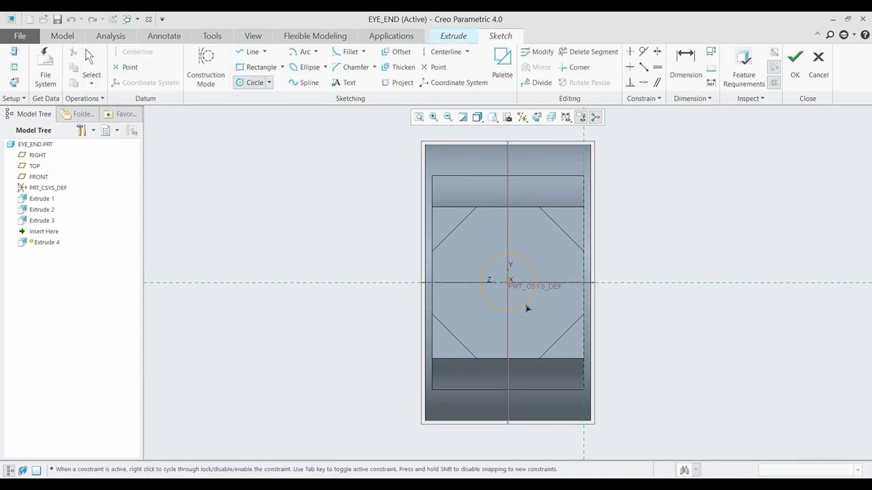
pyautogui.click(527, 309)
pyautogui.middleClick(526, 309)
pyautogui.doubleClick(470, 257)
pyautogui.write('60')
pyautogui.press('Return')
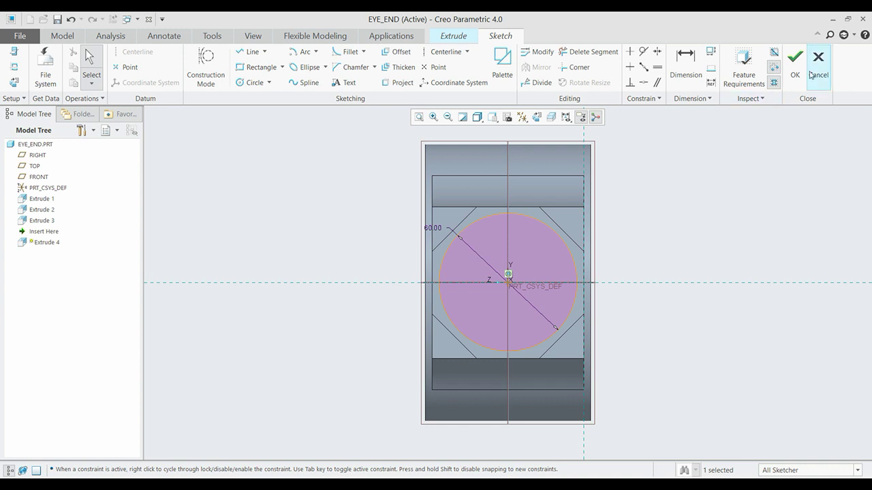
pyautogui.click(795, 66)
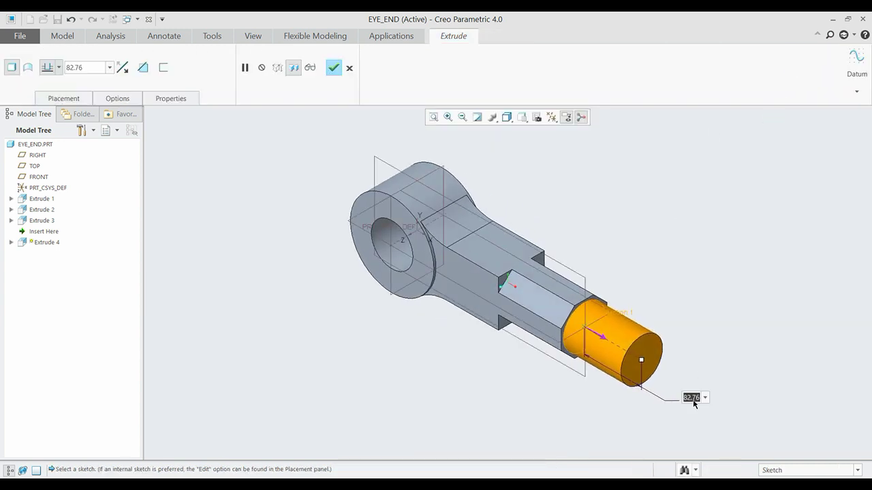
pyautogui.write('0')
pyautogui.press('Return')
pyautogui.click(334, 68)
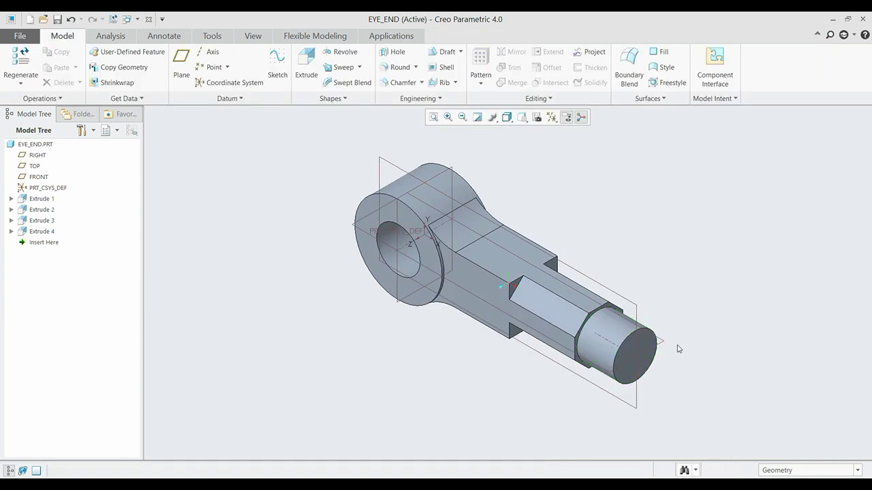
pyautogui.moveTo(677, 346)
pyautogui.mouseDown(button='middle')
pyautogui.moveTo(642, 346)
pyautogui.moveTo(634, 334)
pyautogui.mouseUp(button='middle')
# Create datum plane DTM1 referenced on a part edge
pyautogui.click(181, 68)
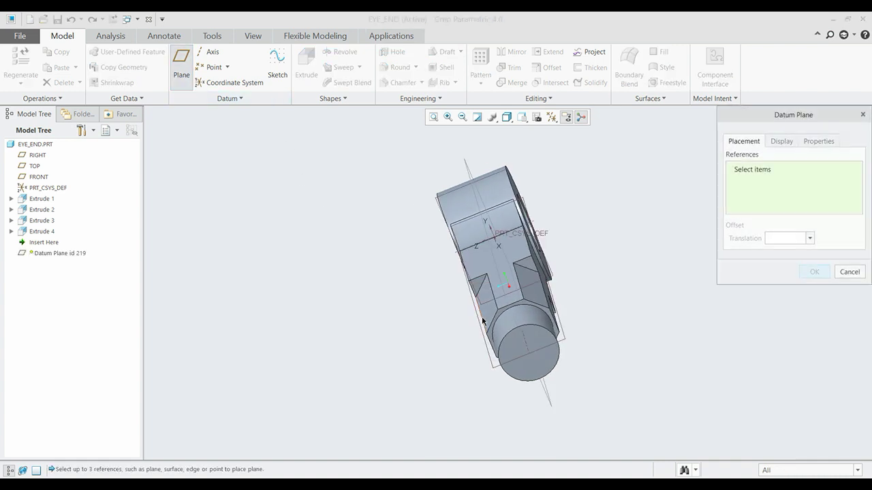
pyautogui.scroll(-3, 477, 310)
pyautogui.click(518, 252)
pyautogui.moveTo(584, 311)
pyautogui.mouseDown(button='middle')
pyautogui.moveTo(553, 288)
pyautogui.moveTo(555, 229)
pyautogui.moveTo(587, 235)
pyautogui.moveTo(615, 272)
pyautogui.mouseUp(button='middle')
pyautogui.scroll(3, 588, 234)
pyautogui.click(814, 272)
# Start a revolve on DTM1 and sketch the closed cut profile beside the shank
pyautogui.click(340, 51)
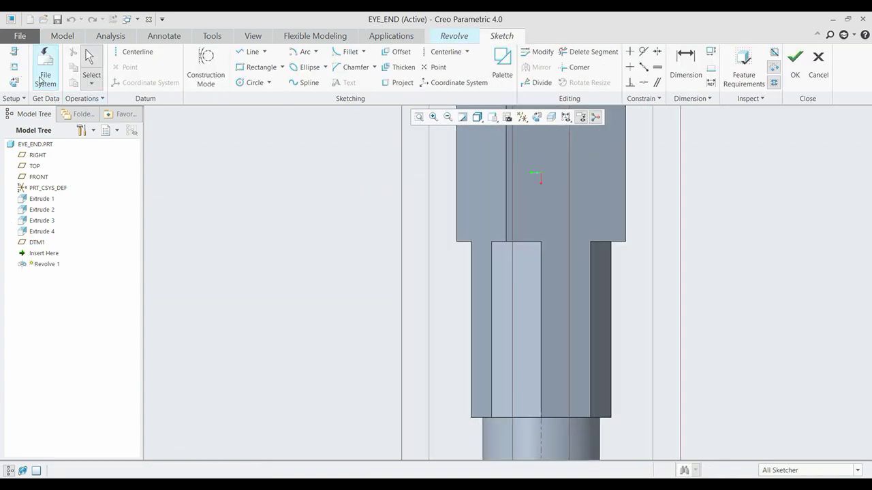
pyautogui.click(15, 68)
pyautogui.click(472, 307)
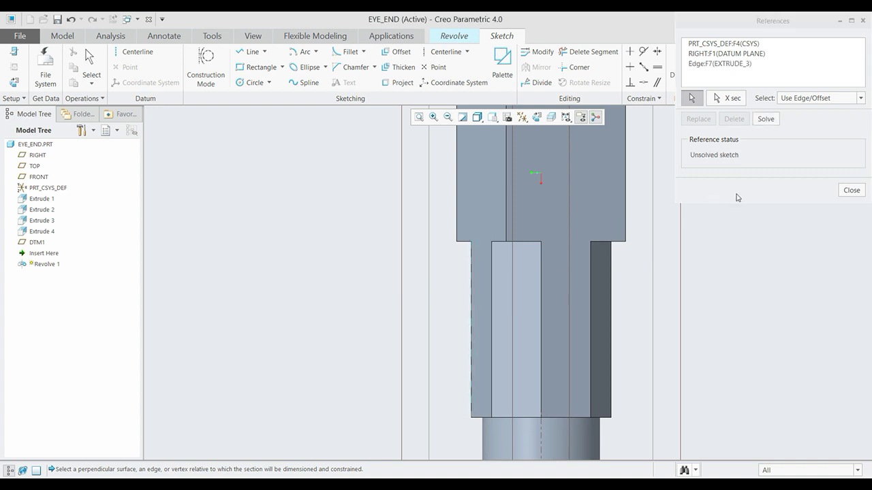
pyautogui.click(844, 191)
pyautogui.click(249, 53)
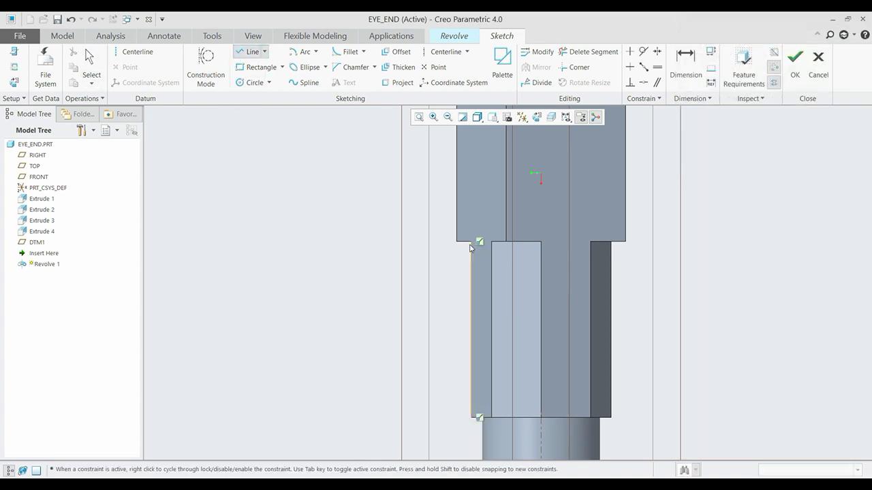
pyautogui.click(301, 52)
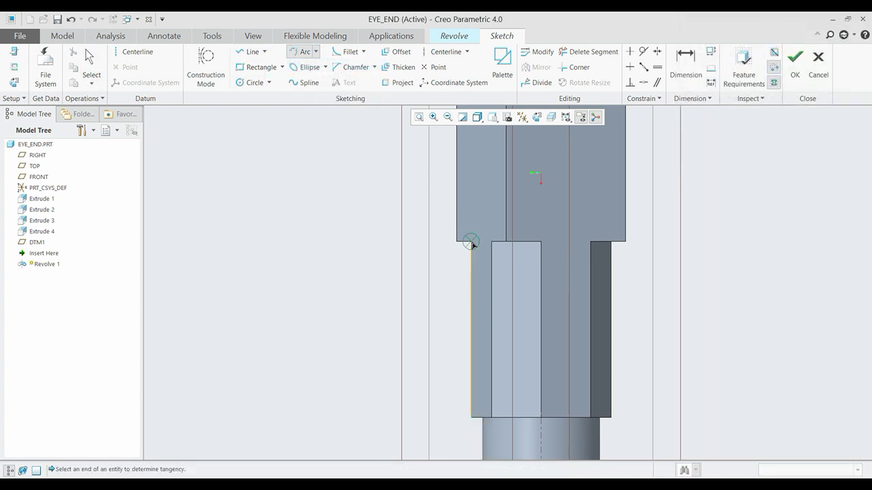
pyautogui.middleClick(441, 205)
pyautogui.moveTo(430, 195); pyautogui.dragTo(467, 215, button='right')
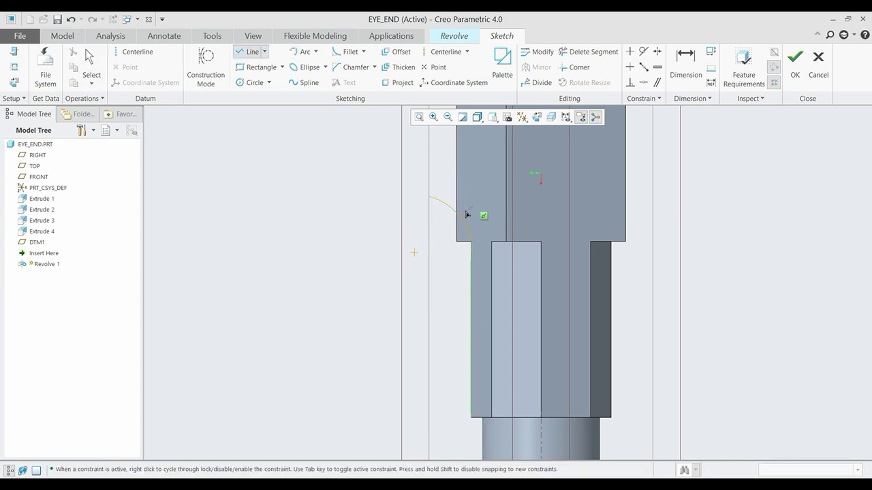
pyautogui.middleClick(494, 369)
pyautogui.scroll(-2, 215, 132)
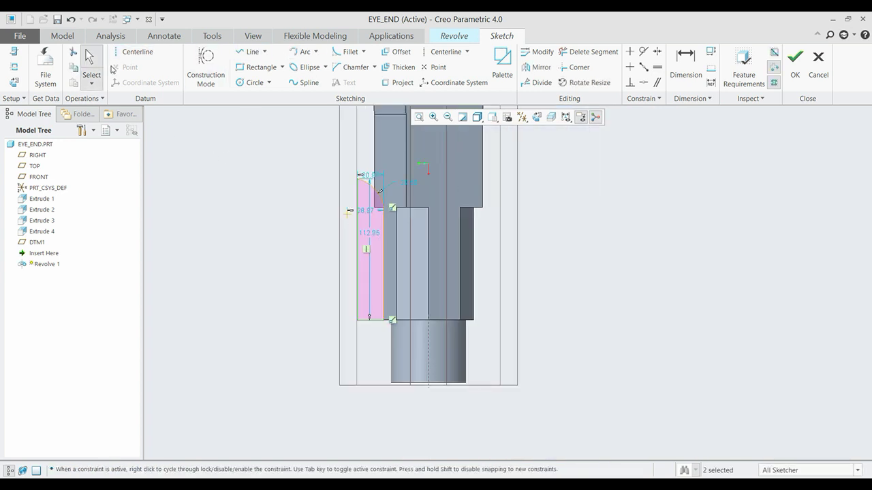
# Add the revolution axis and finish the revolve as a material-removing taper cut
pyautogui.click(15, 67)
pyautogui.click(844, 191)
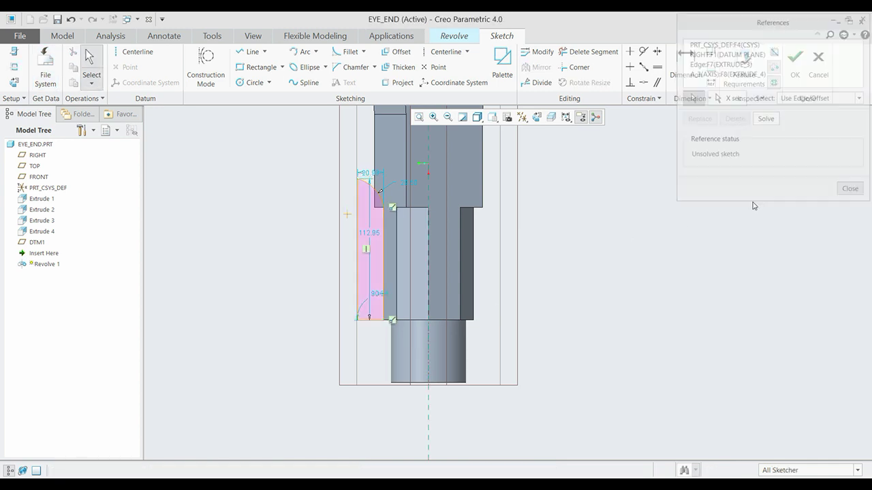
pyautogui.click(133, 52)
pyautogui.middleClick(432, 371)
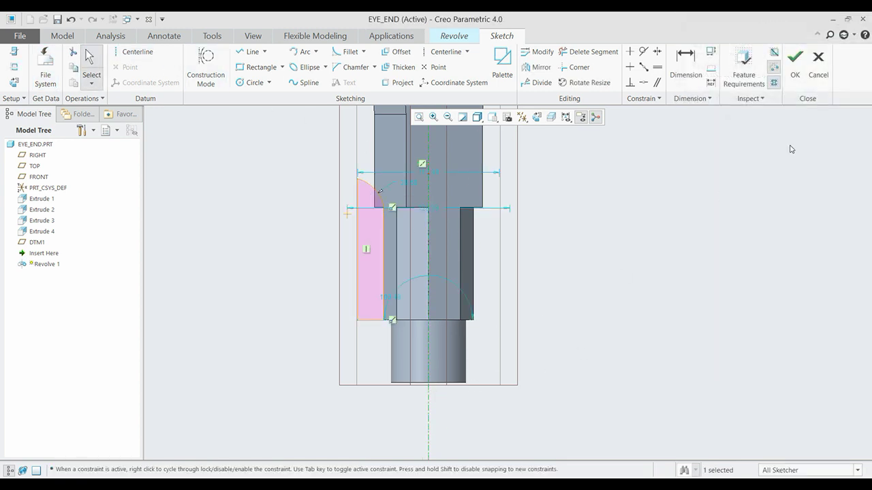
pyautogui.click(795, 65)
pyautogui.hotkey('ctrl', 'd')
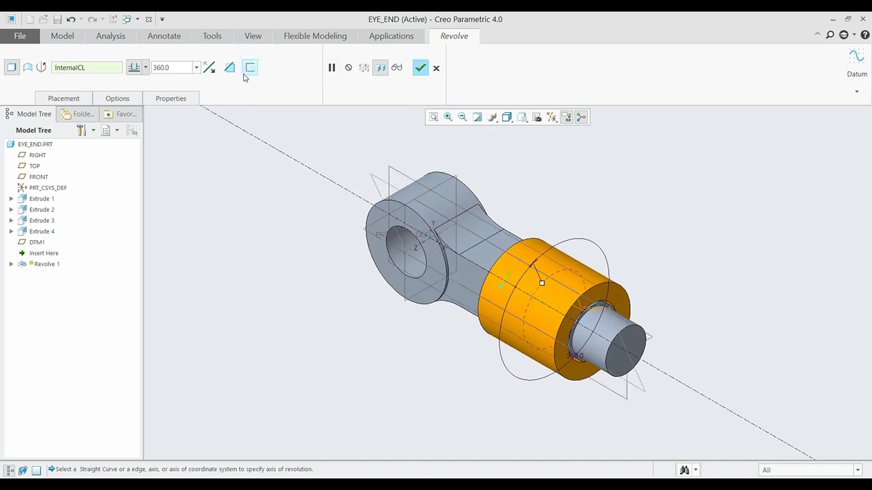
pyautogui.click(230, 67)
pyautogui.click(437, 71)
pyautogui.moveTo(467, 369); pyautogui.dragTo(477, 374, button='middle')
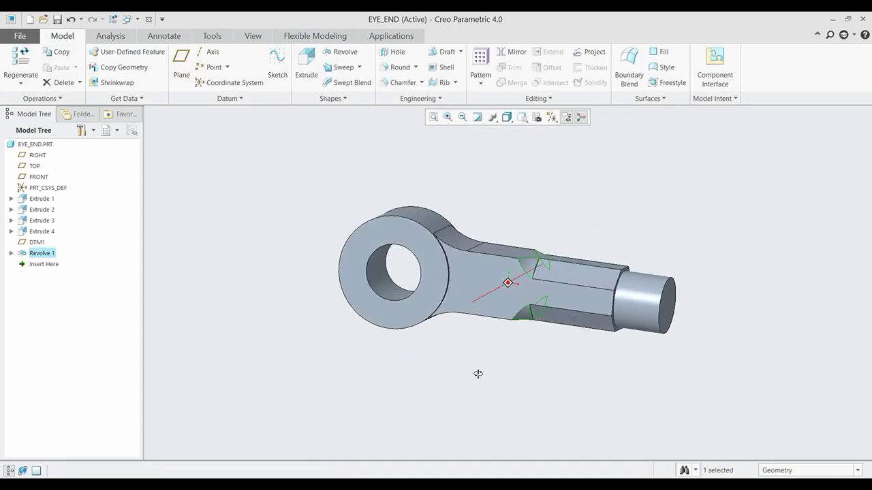
pyautogui.hotkey('ctrl', 'd')
# Save the eye end part and close its window
pyautogui.click(211, 370)
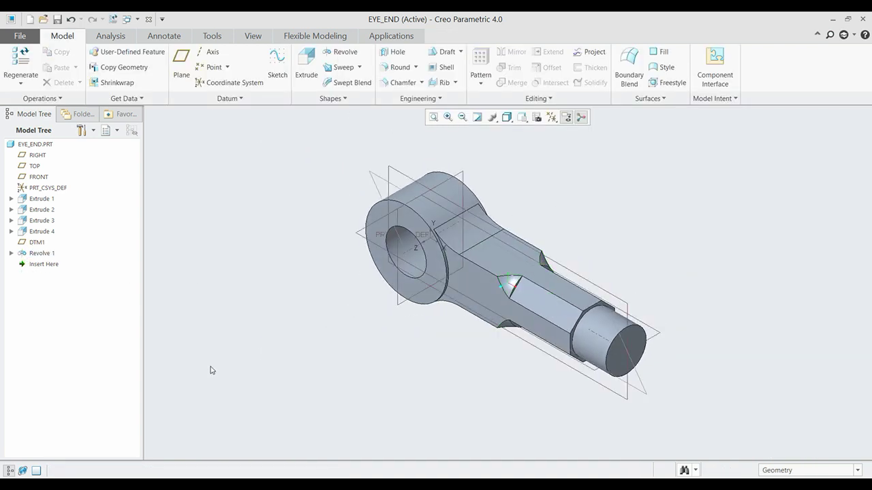
pyautogui.hotkey('ctrl', 's')
pyautogui.click(334, 414)
pyautogui.click(150, 21)
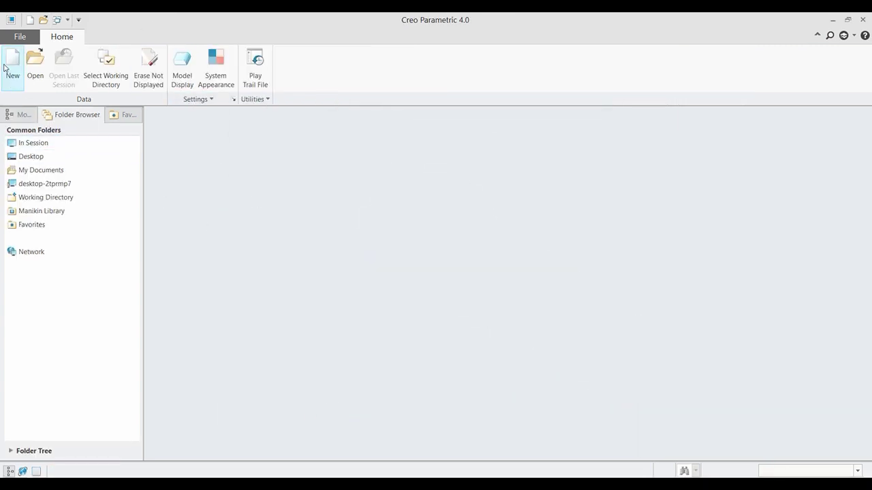
# Create the new assembly final_assembly using the mmns_asm_design template
pyautogui.click(12, 65)
pyautogui.click(335, 226)
pyautogui.write('final_assembly')
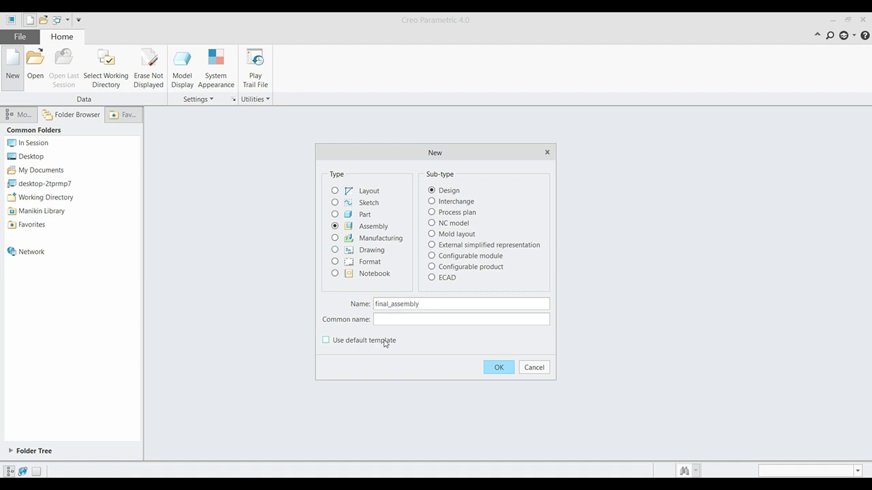
pyautogui.click(499, 367)
pyautogui.click(361, 227)
pyautogui.click(502, 370)
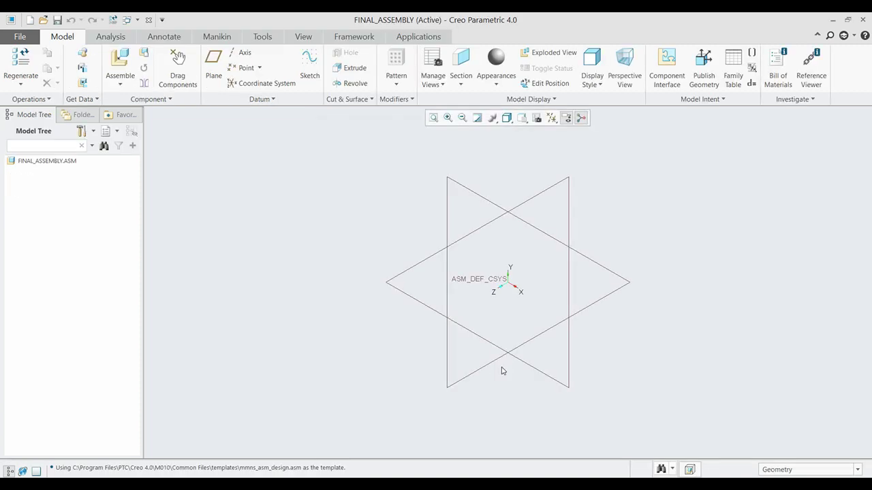
# Insert fork_end.prt and pair two of its datum planes with assembly planes
pyautogui.click(120, 62)
pyautogui.click(326, 200)
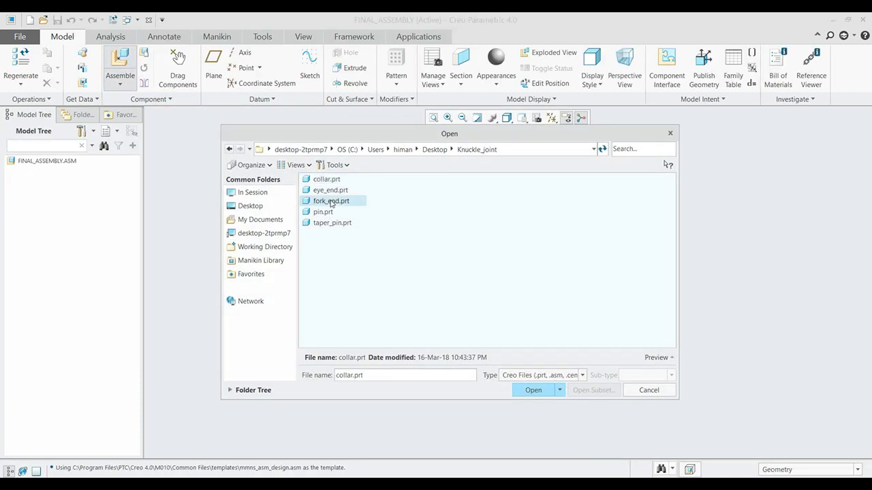
pyautogui.click(533, 390)
pyautogui.keyDown('ctrl'); pyautogui.keyDown('alt'); pyautogui.moveTo(484, 279); pyautogui.dragTo(608, 224, button='right'); pyautogui.keyUp('alt'); pyautogui.keyUp('ctrl')
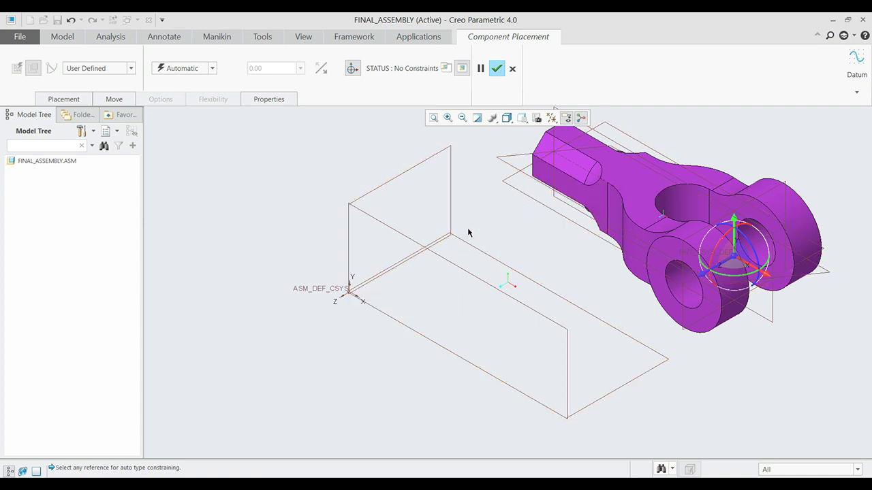
pyautogui.click(511, 182)
pyautogui.click(417, 316)
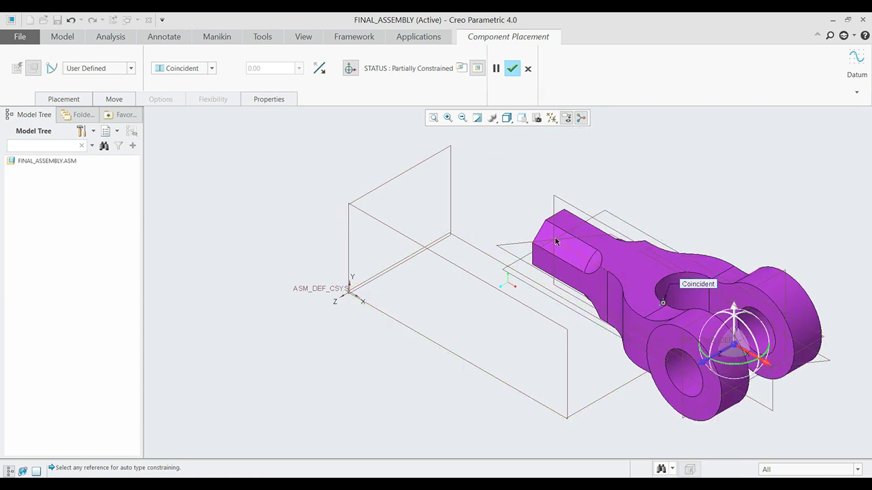
pyautogui.click(573, 207)
pyautogui.click(376, 220)
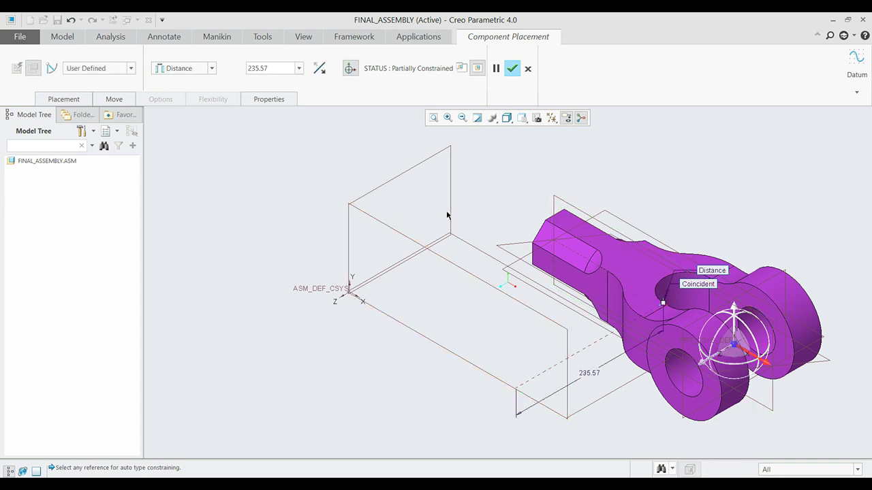
# Set the constraints to Coincident, add a third coincident pair, and finish placing the fork end
pyautogui.click(211, 68)
pyautogui.click(195, 109)
pyautogui.scroll(-2, 360, 190)
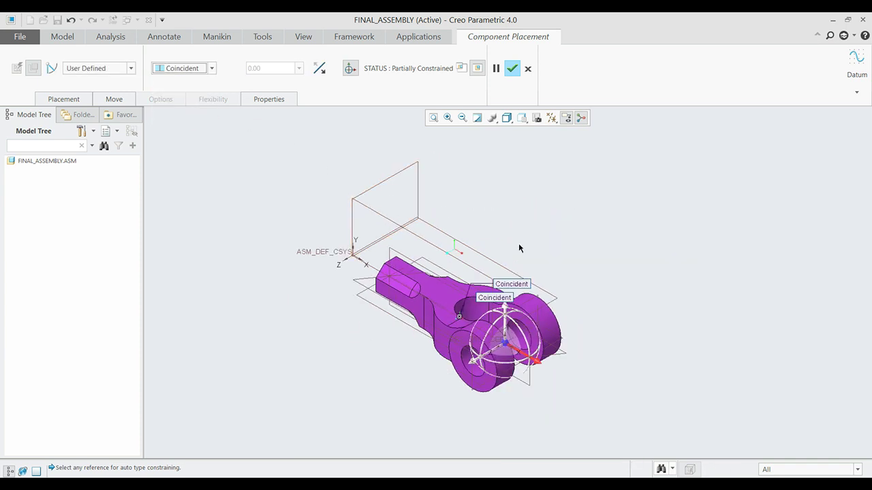
pyautogui.click(515, 315)
pyautogui.click(400, 168)
pyautogui.click(211, 68)
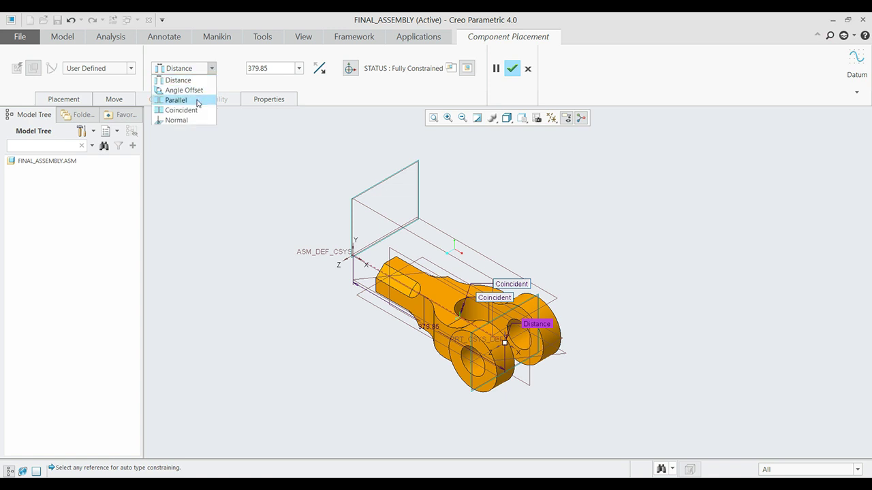
pyautogui.click(191, 111)
pyautogui.click(513, 68)
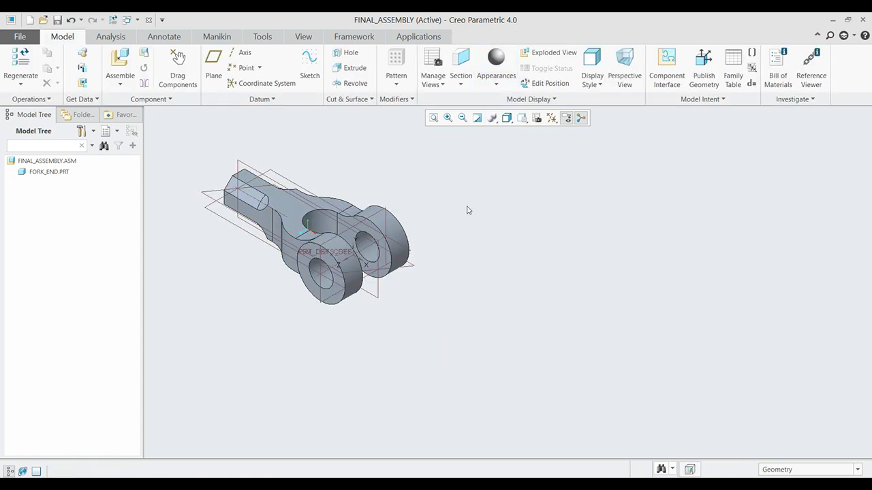
pyautogui.keyDown('ctrl'); pyautogui.moveTo(475, 235); pyautogui.dragTo(500, 290, button='middle'); pyautogui.keyUp('ctrl')
# Insert eye_end.prt into the assembly for placement
pyautogui.click(121, 63)
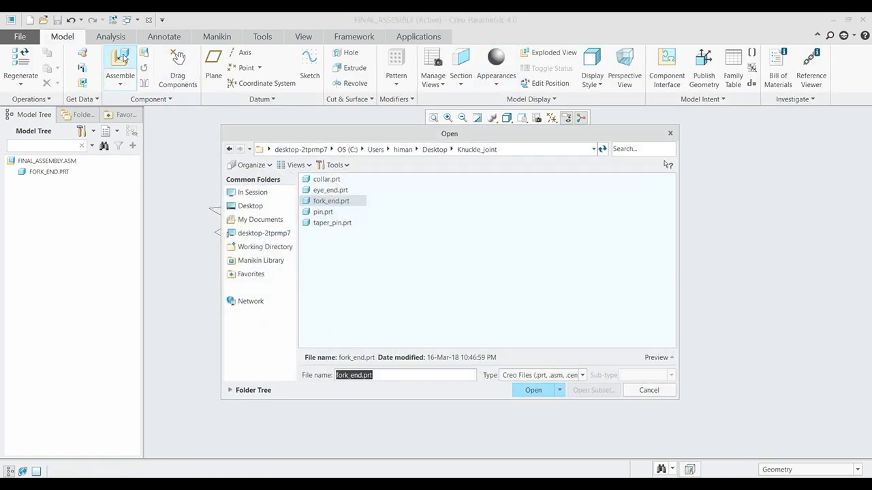
pyautogui.click(329, 190)
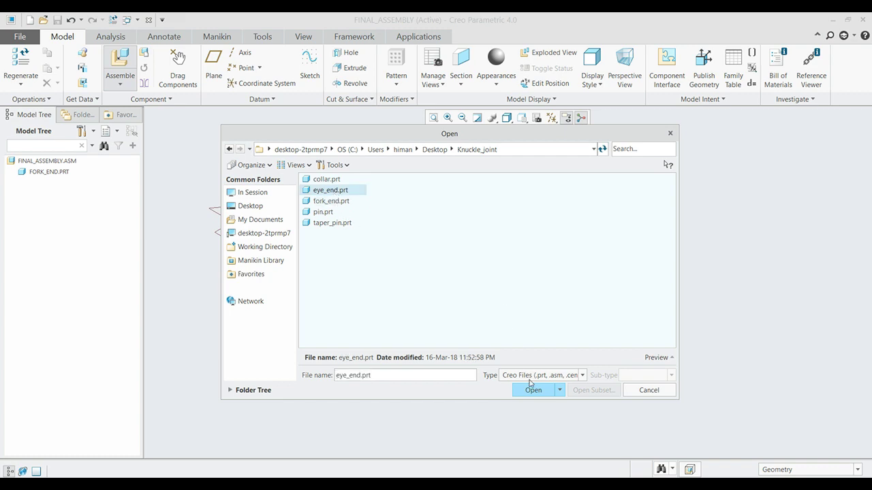
pyautogui.click(533, 390)
pyautogui.scroll(5, 541, 342)
pyautogui.scroll(3, 481, 302)
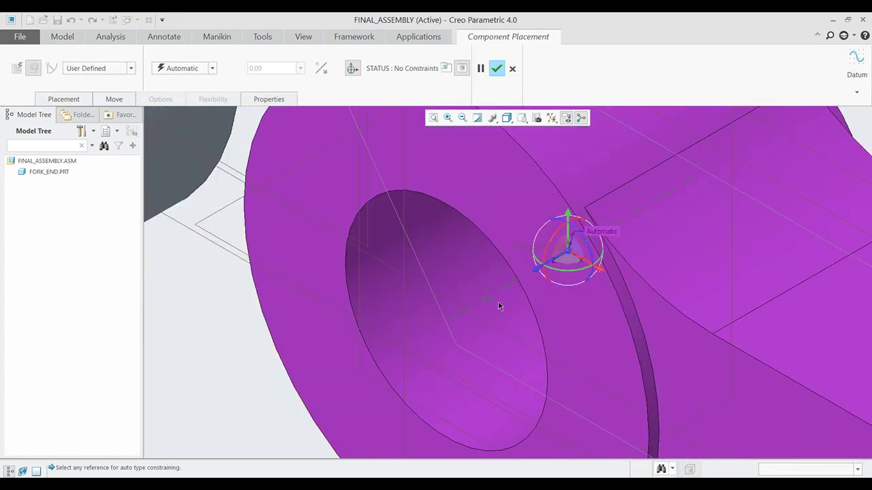
pyautogui.scroll(-5, 498, 307)
pyautogui.scroll(2, 337, 214)
# Constrain the eye end's bore to the fork's hole until fully constrained and accept
pyautogui.click(337, 214)
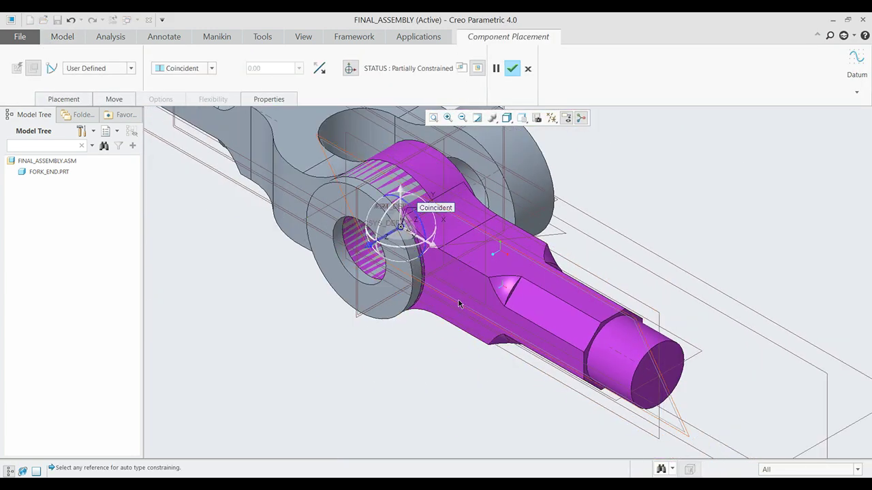
pyautogui.moveTo(400, 225); pyautogui.dragTo(303, 290)
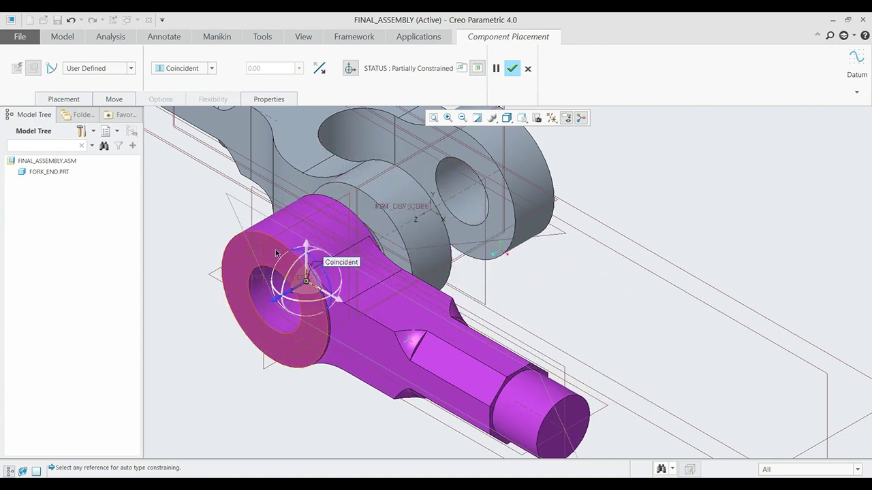
pyautogui.click(399, 241)
pyautogui.moveTo(402, 242)
pyautogui.mouseDown(button='middle')
pyautogui.moveTo(440, 193)
pyautogui.moveTo(477, 205)
pyautogui.mouseUp(button='middle')
pyautogui.click(440, 194)
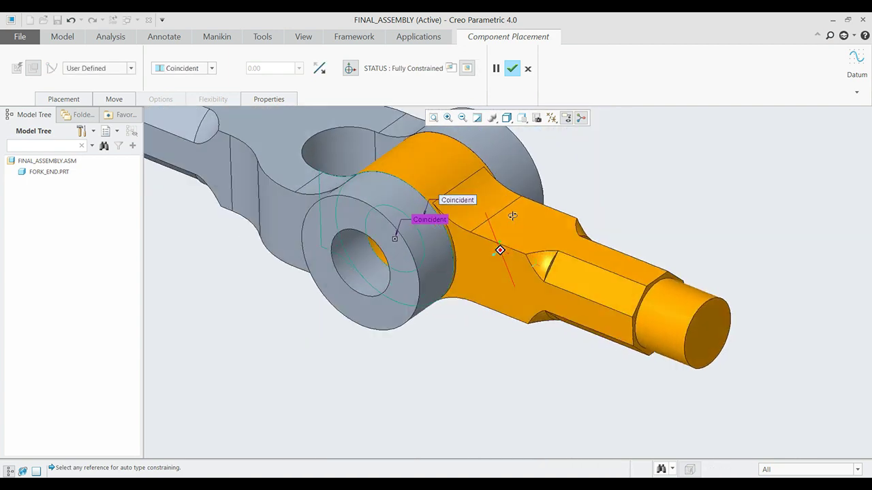
pyautogui.click(510, 71)
# Bring up the datum display filter list
pyautogui.scroll(3, 404, 383)
pyautogui.scroll(-3, 452, 352)
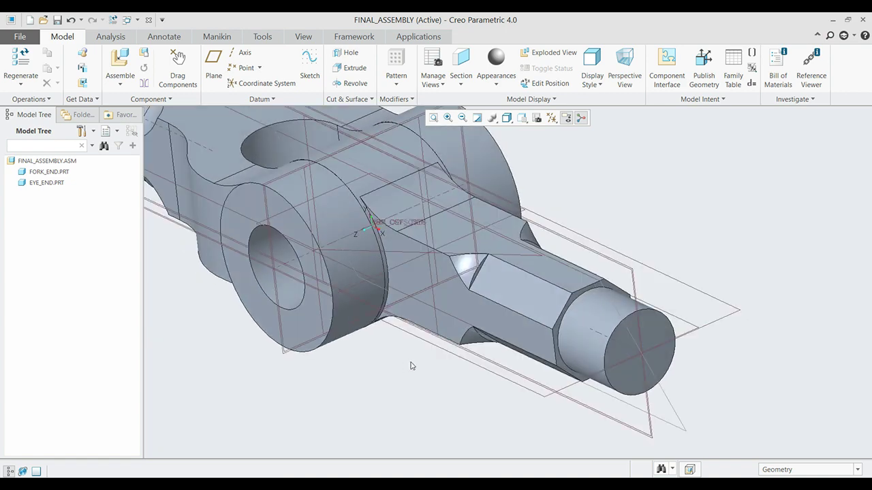
pyautogui.scroll(-3, 409, 364)
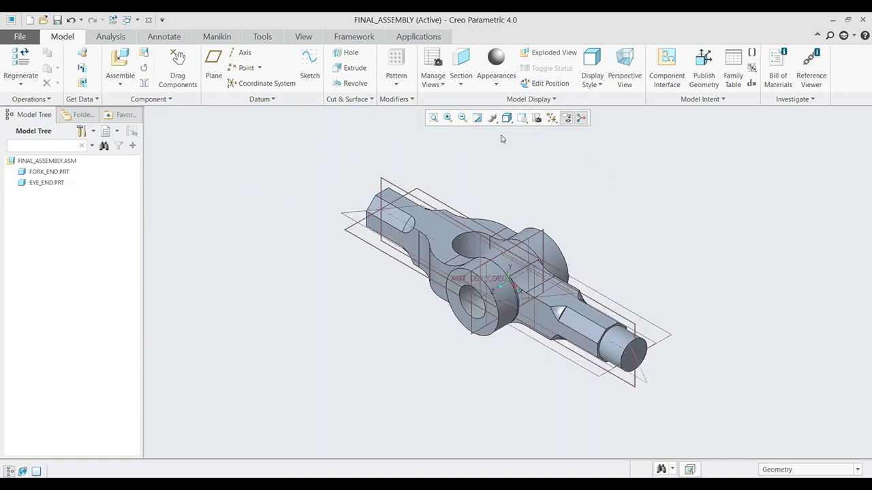
pyautogui.click(566, 118)
# Hide the datum planes, insert pin.prt, and turn on datum axis display
pyautogui.click(577, 130)
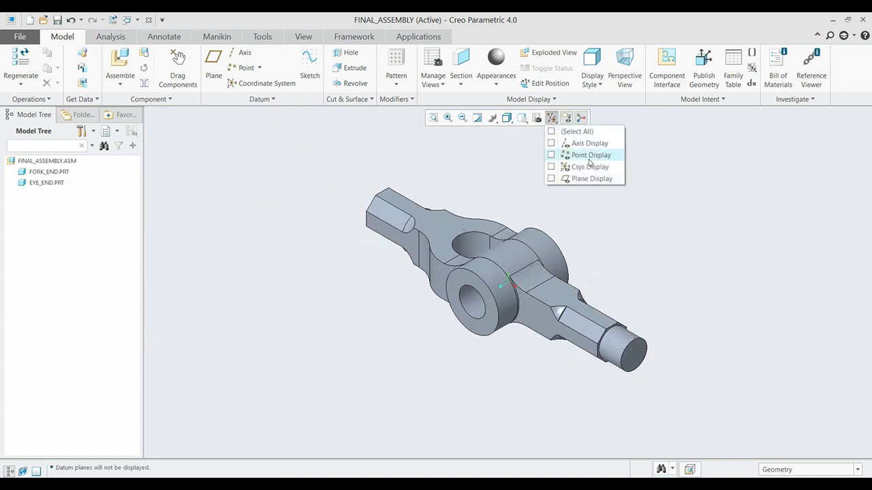
pyautogui.click(119, 69)
pyautogui.click(325, 212)
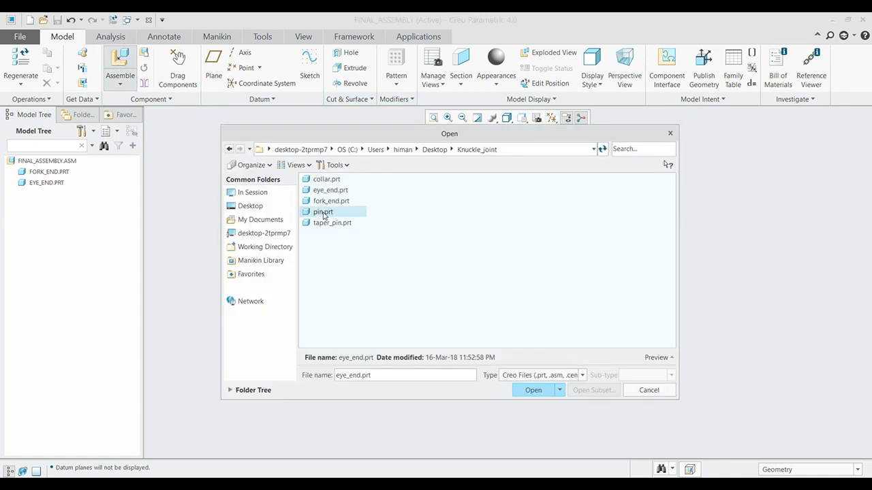
pyautogui.click(532, 388)
pyautogui.scroll(5, 579, 354)
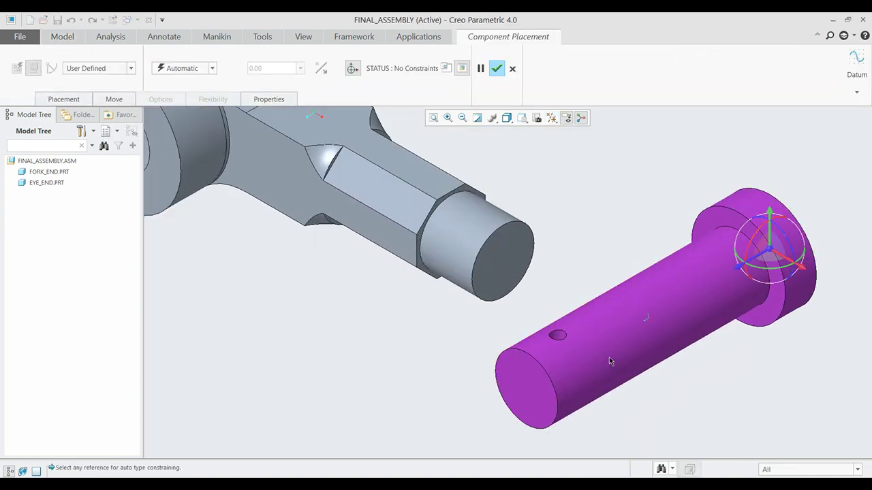
pyautogui.click(566, 118)
pyautogui.click(586, 143)
# Make the pin's surface coincident with the fork hole
pyautogui.click(645, 316)
pyautogui.scroll(-4, 645, 317)
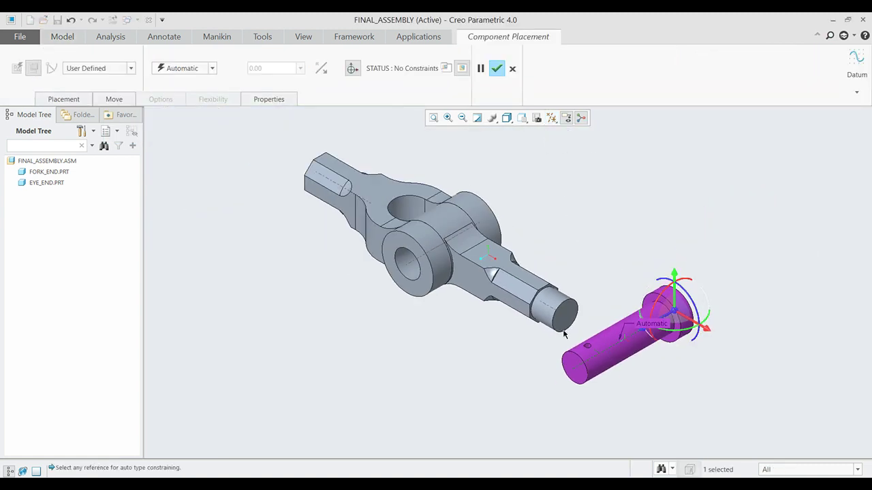
pyautogui.scroll(5, 396, 273)
pyautogui.click(390, 280)
pyautogui.click(212, 68)
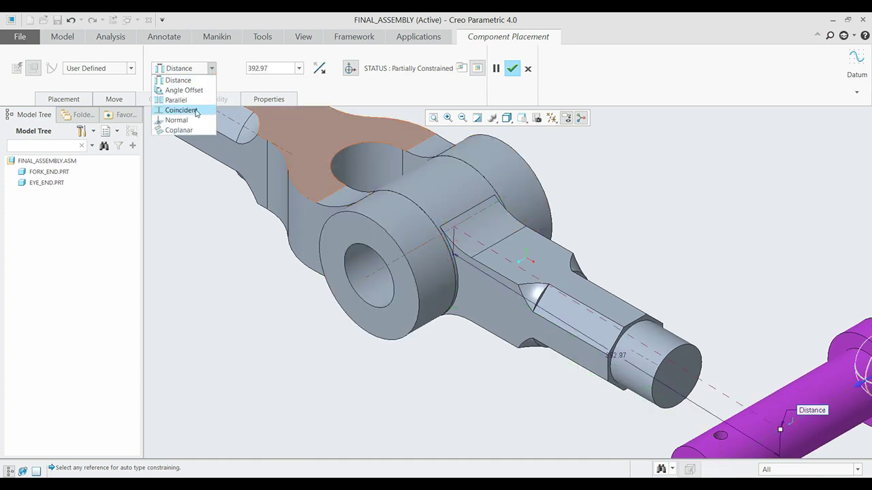
pyautogui.click(179, 111)
pyautogui.scroll(-3, 241, 137)
pyautogui.scroll(-2, 473, 254)
# Align the pin with the eye end's hole and accept the fully constrained pin
pyautogui.keyDown('ctrl'); pyautogui.moveTo(467, 284); pyautogui.dragTo(498, 229, button='middle'); pyautogui.keyUp('ctrl')
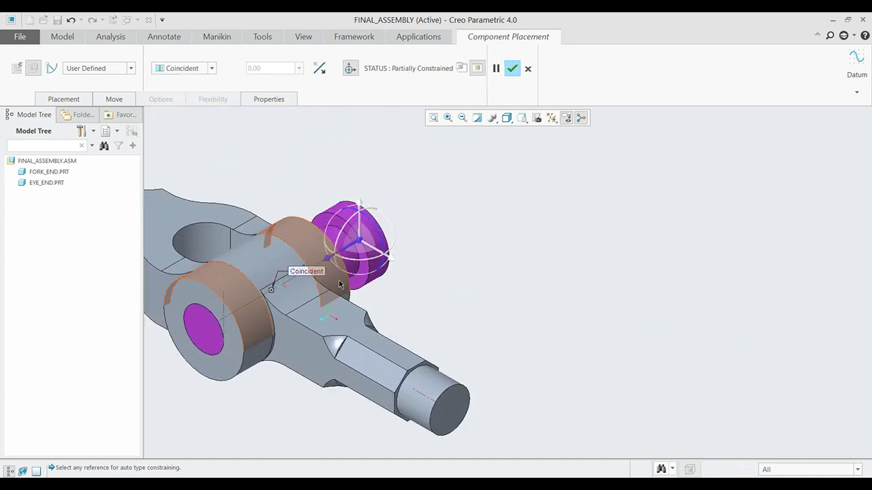
pyautogui.moveTo(451, 256); pyautogui.dragTo(383, 273, button='middle')
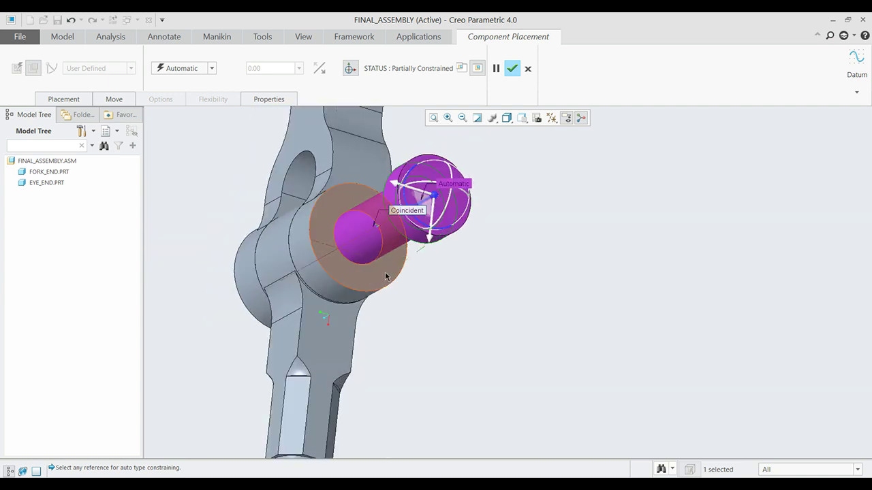
pyautogui.click(383, 273)
pyautogui.scroll(-5, 361, 204)
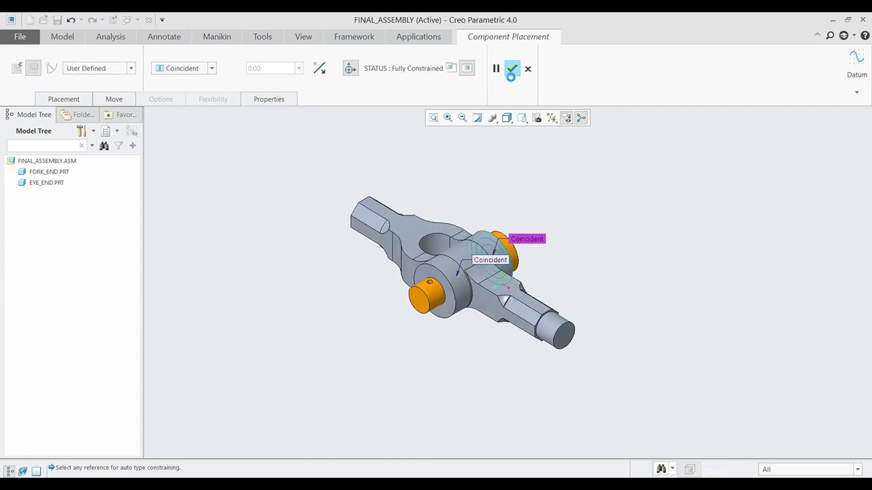
pyautogui.click(512, 68)
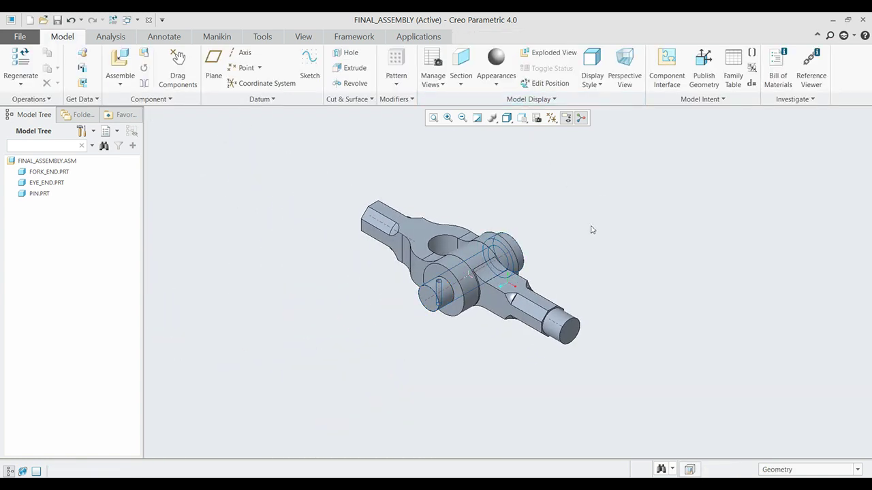
# Insert collar.prt and make it coincident with the pin's end face
pyautogui.click(120, 68)
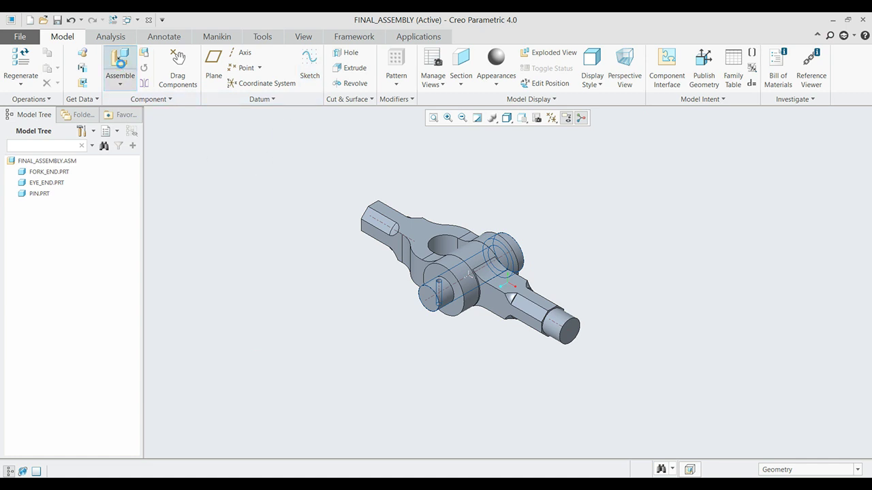
pyautogui.click(327, 179)
pyautogui.click(534, 391)
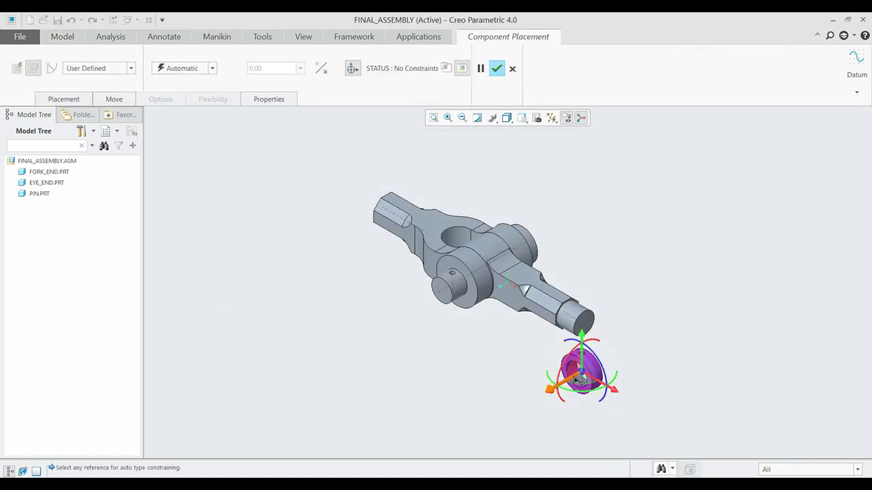
pyautogui.scroll(5, 381, 301)
pyautogui.scroll(2, 381, 301)
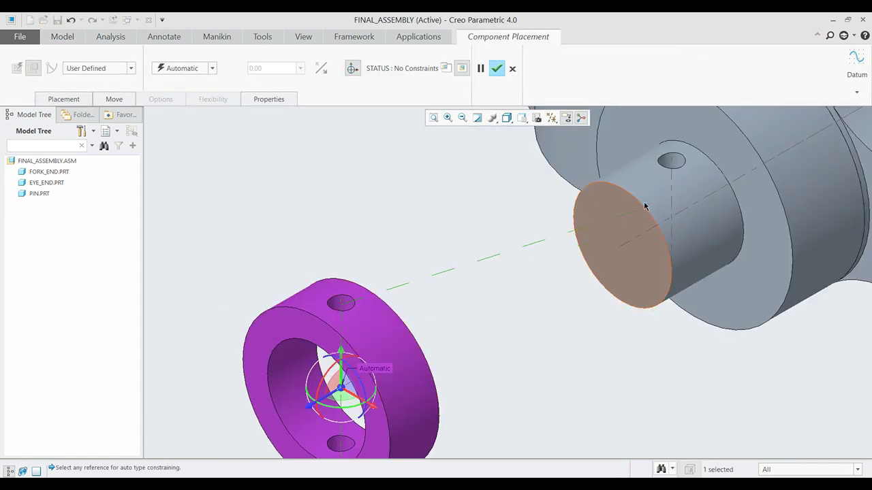
pyautogui.click(667, 192)
pyautogui.click(211, 68)
pyautogui.click(185, 112)
pyautogui.scroll(-2, 470, 283)
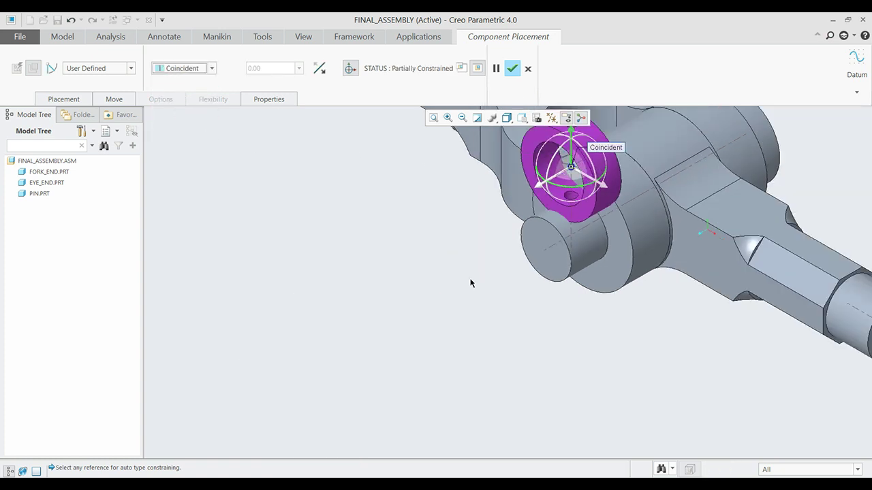
# Orient the collar to the pin and accept its fully constrained placement
pyautogui.moveTo(487, 208); pyautogui.dragTo(539, 330)
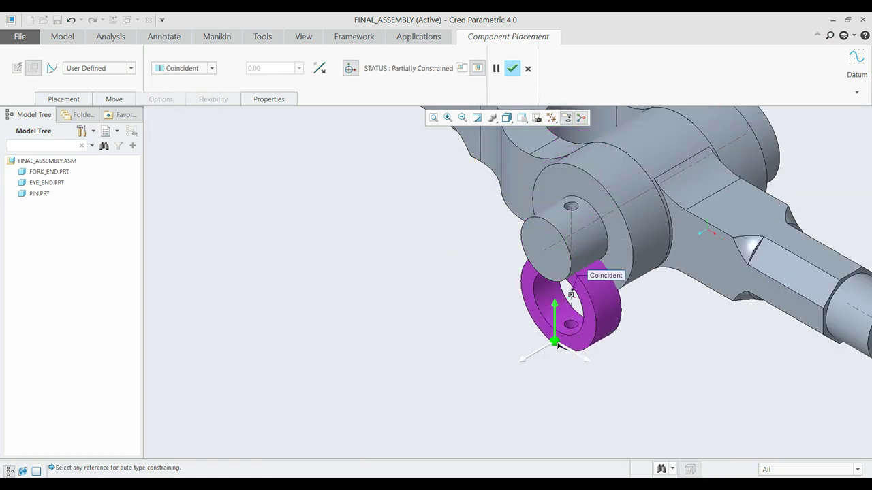
pyautogui.click(559, 326)
pyautogui.click(565, 245)
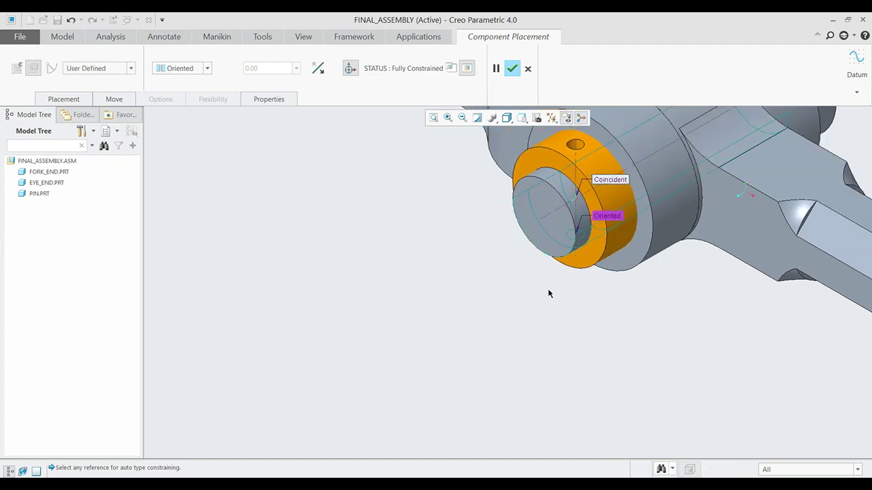
pyautogui.click(513, 69)
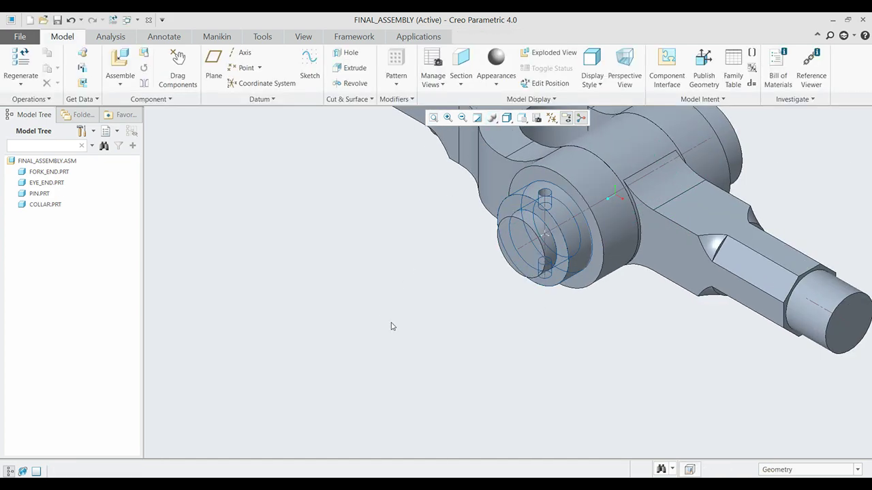
pyautogui.moveTo(392, 327)
pyautogui.mouseDown(button='middle')
pyautogui.moveTo(492, 377)
pyautogui.moveTo(504, 348)
pyautogui.moveTo(509, 382)
pyautogui.mouseUp(button='middle')
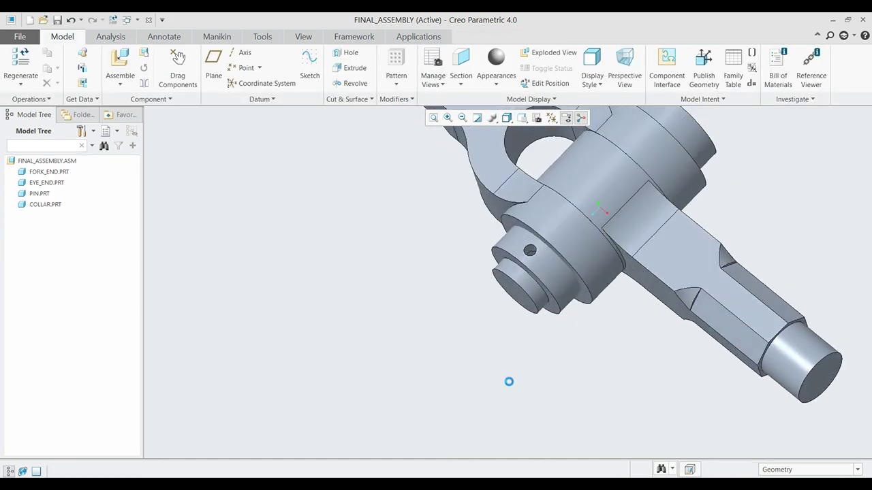
# Bring taper_pin.prt into the assembly and make its surface coincident with the collar hole
pyautogui.hotkey('ctrl', 'd')
pyautogui.click(120, 65)
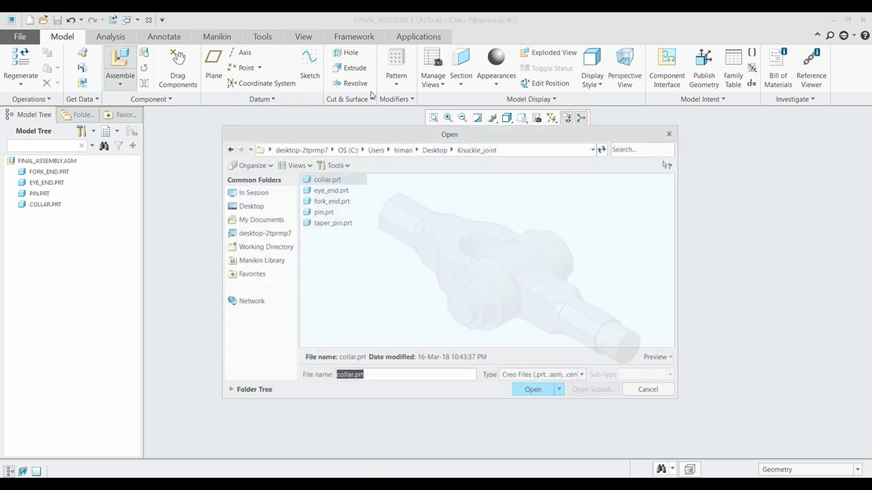
pyautogui.click(334, 226)
pyautogui.click(535, 394)
pyautogui.scroll(3, 592, 401)
pyautogui.scroll(2, 579, 374)
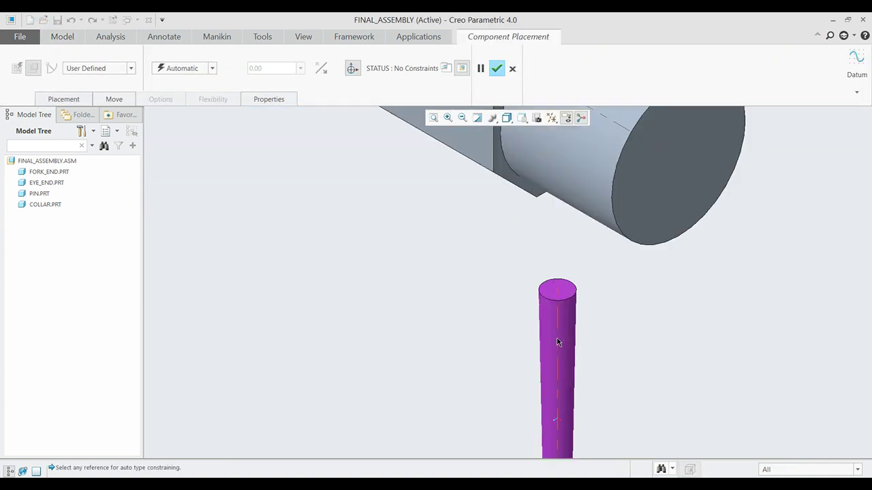
pyautogui.click(559, 344)
pyautogui.scroll(-4, 545, 344)
pyautogui.click(307, 194)
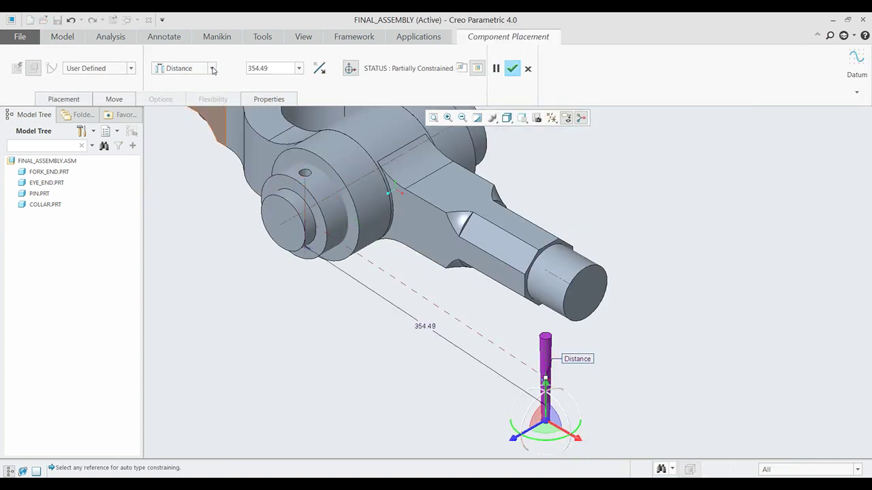
pyautogui.click(183, 68)
pyautogui.click(183, 109)
# Slide the taper pin up along the hole axis and pick its top as another reference
pyautogui.moveTo(307, 266); pyautogui.dragTo(320, 232)
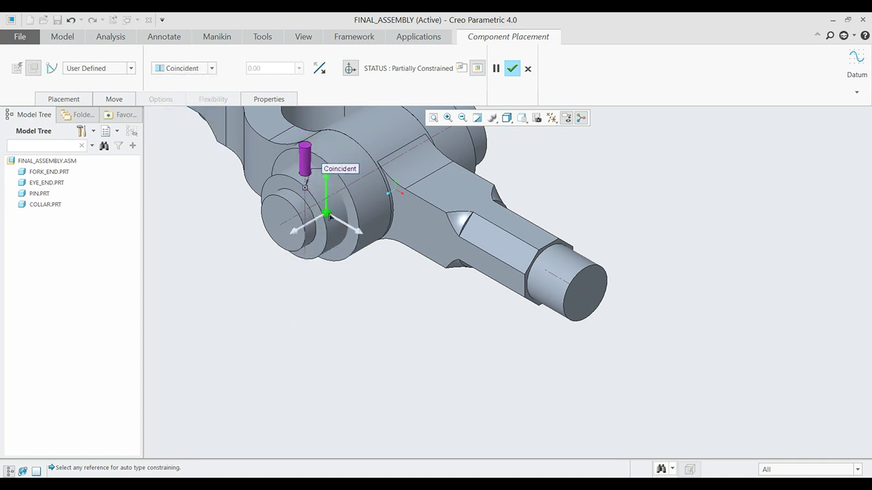
pyautogui.moveTo(320, 232); pyautogui.dragTo(333, 177)
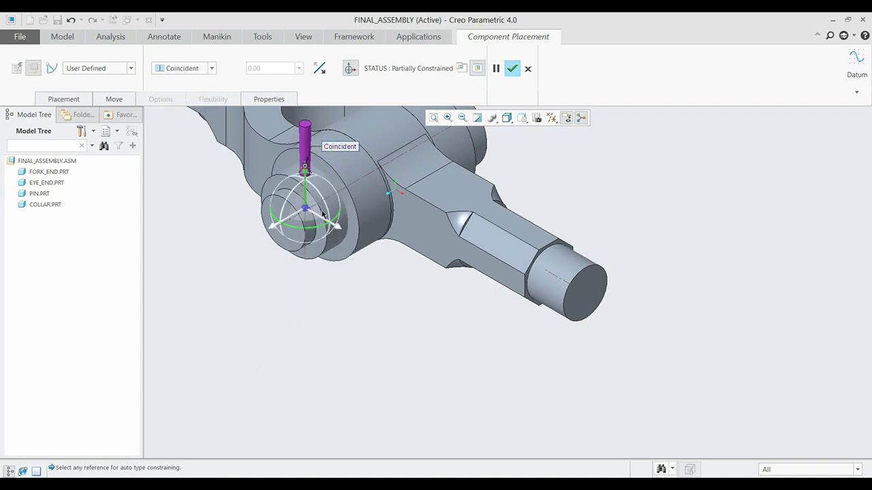
pyautogui.scroll(3, 300, 191)
pyautogui.click(299, 129)
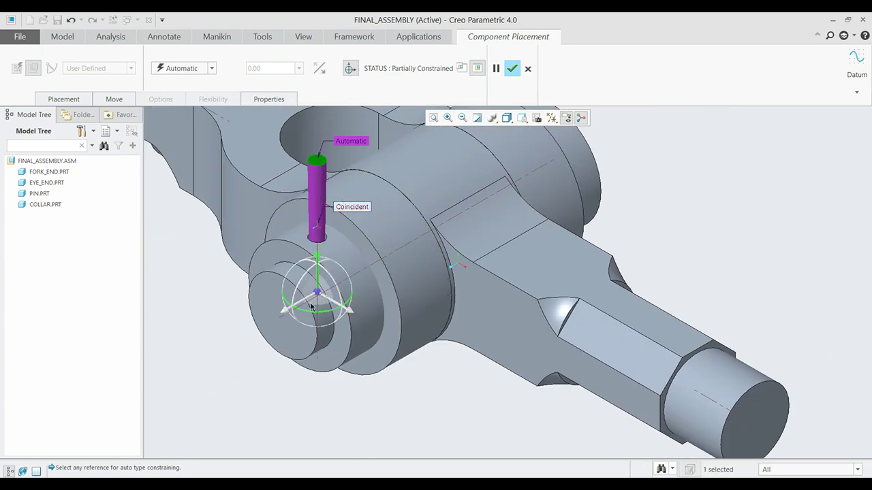
pyautogui.scroll(-3, 298, 315)
# Show all datum types including planes, then accept the taper pin placement
pyautogui.moveTo(297, 315); pyautogui.dragTo(303, 324, button='middle')
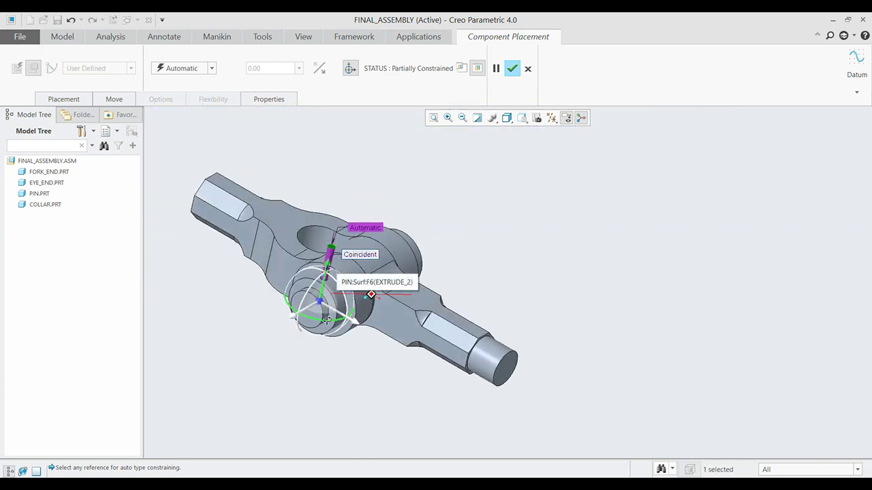
pyautogui.scroll(3, 301, 325)
pyautogui.hotkey('ctrl', 'd')
pyautogui.click(557, 122)
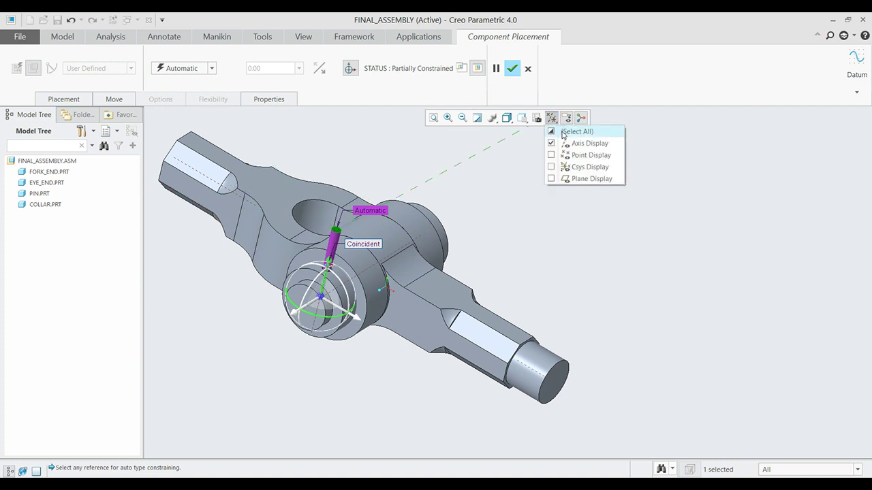
pyautogui.click(585, 179)
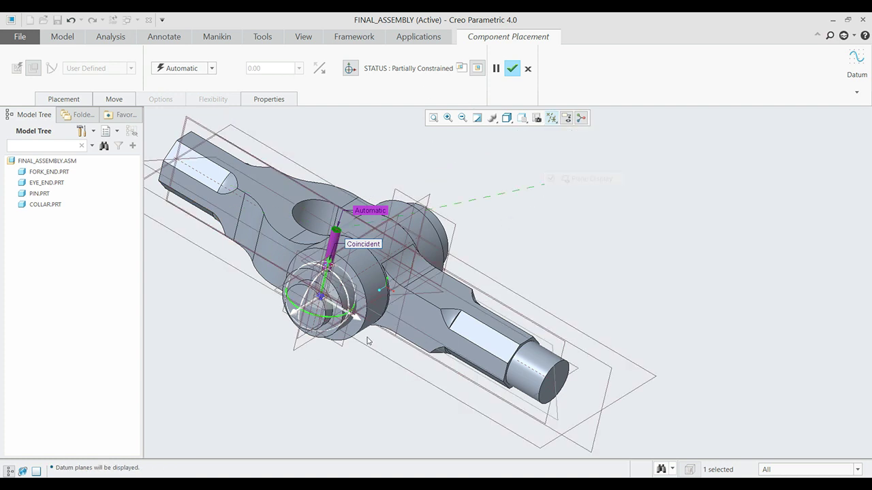
pyautogui.middleClick(385, 347)
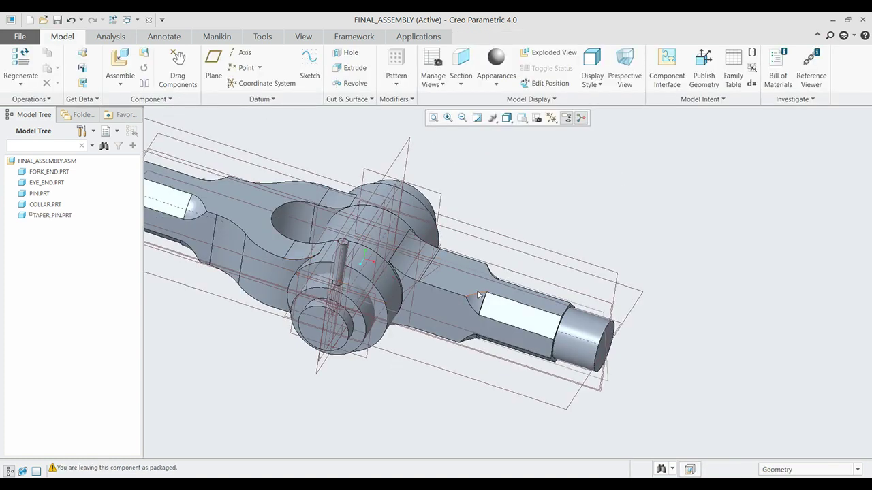
# Reopen the taper pin's placement for editing and pull the pin up out of the assembly
pyautogui.hotkey('ctrl', 'd')
pyautogui.rightClick(62, 215)
pyautogui.click(82, 182)
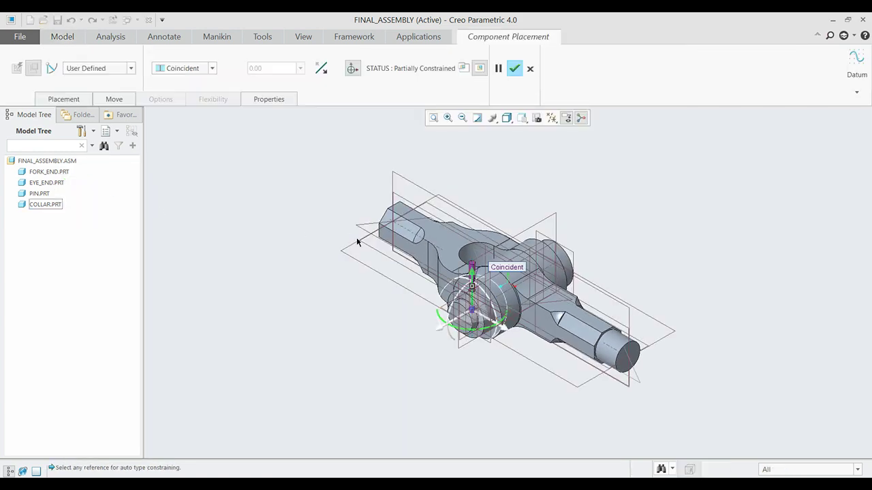
pyautogui.moveTo(476, 311); pyautogui.dragTo(471, 171)
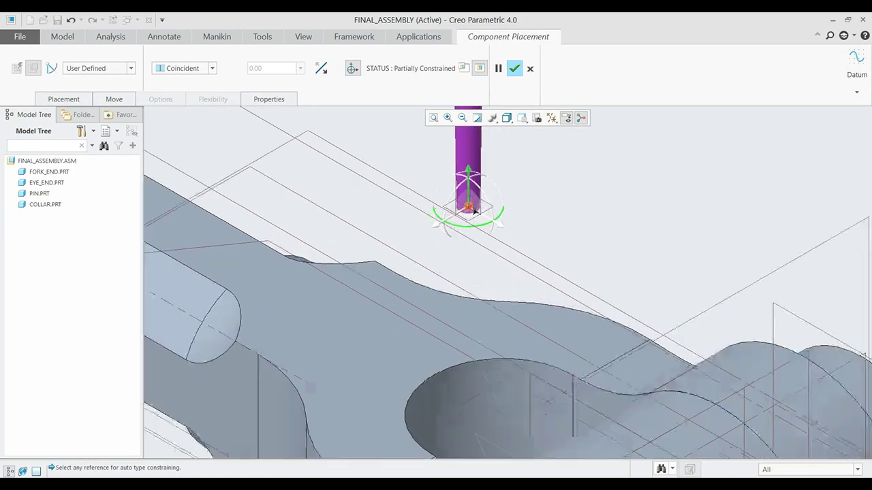
pyautogui.scroll(-5, 518, 222)
pyautogui.scroll(5, 512, 217)
pyautogui.scroll(-4, 456, 399)
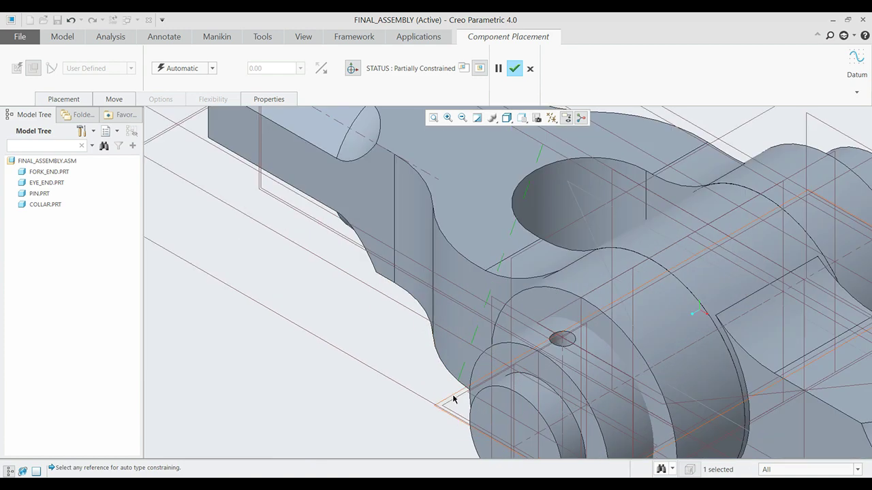
# Offset the taper pin 45.00 from a reference, flip its side, and confirm the placement
pyautogui.click(449, 396)
pyautogui.scroll(4, 448, 395)
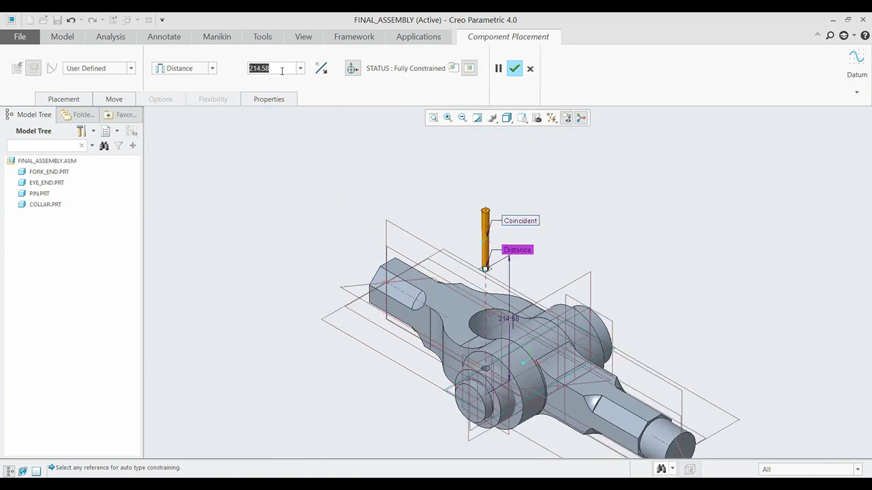
pyautogui.write('45')
pyautogui.press('Return')
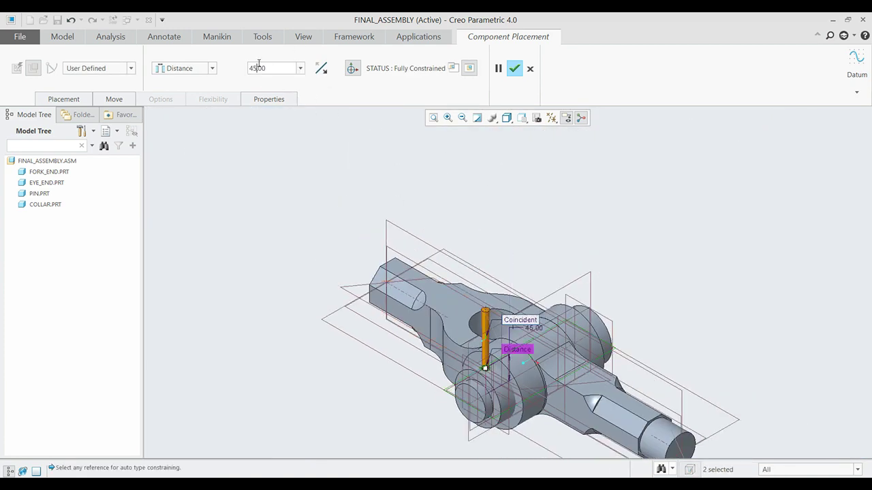
pyautogui.doubleClick(258, 64)
pyautogui.write('40')
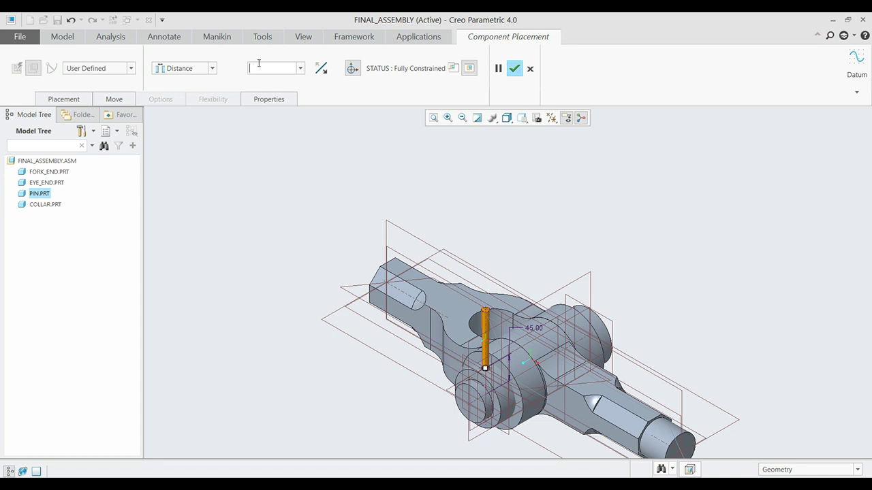
pyautogui.click(316, 66)
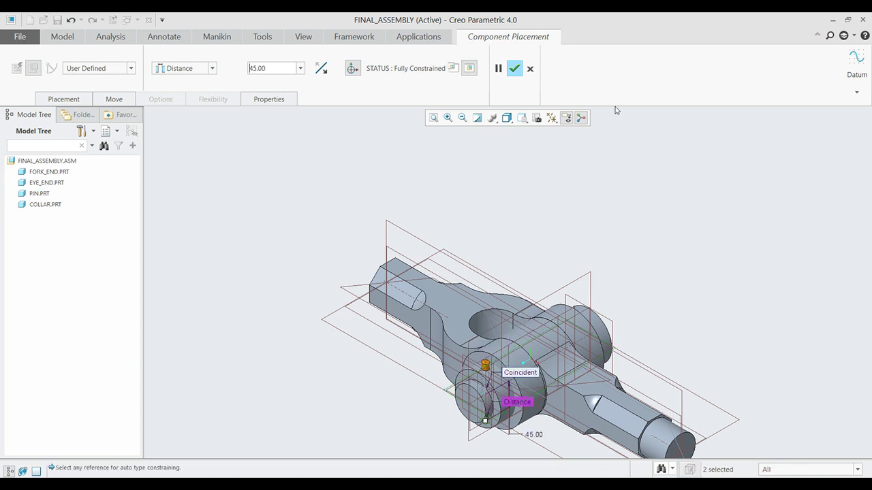
pyautogui.click(514, 69)
pyautogui.click(535, 118)
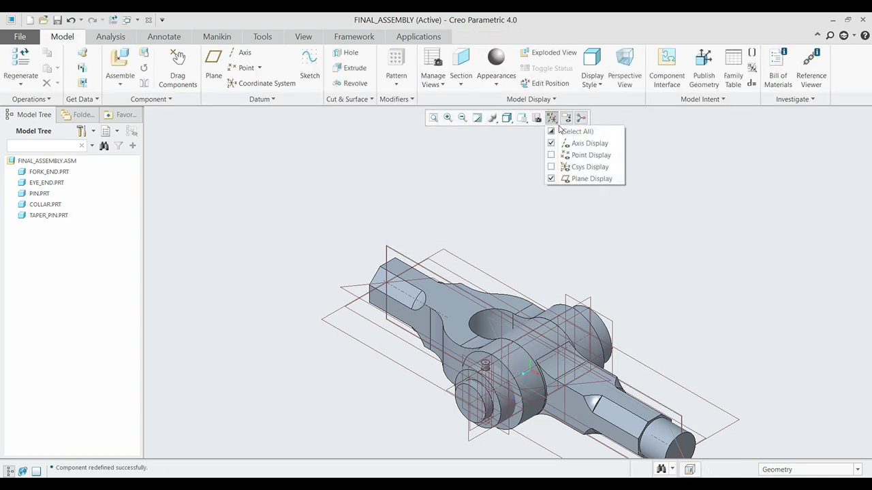
# Hide the datum planes, refit the view, then explode the assembly and reassemble it
pyautogui.click(569, 178)
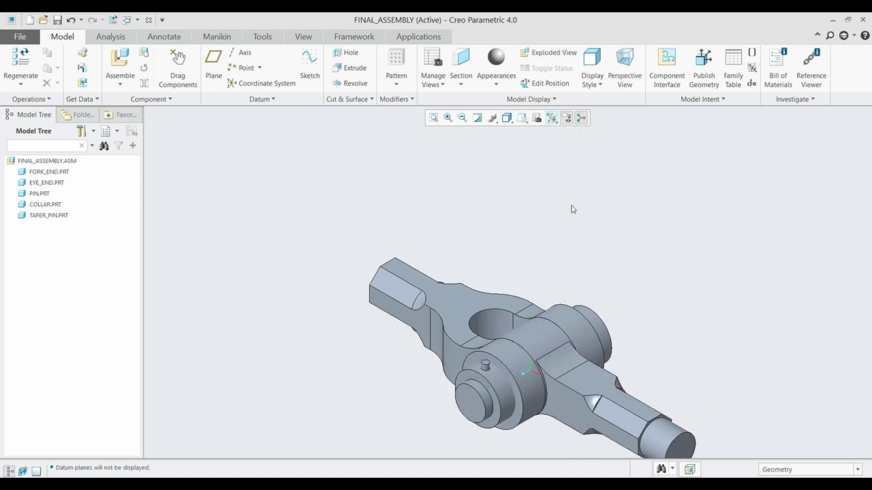
pyautogui.hotkey('ctrl', 'd')
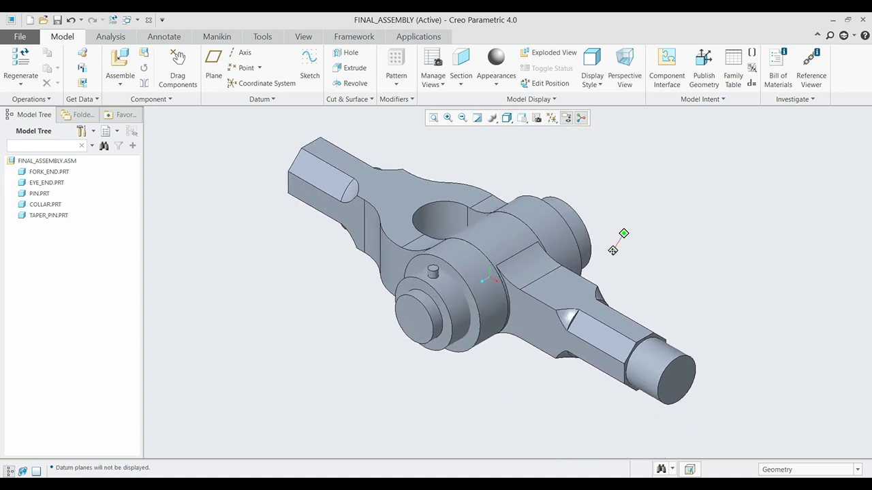
pyautogui.click(553, 53)
pyautogui.click(553, 55)
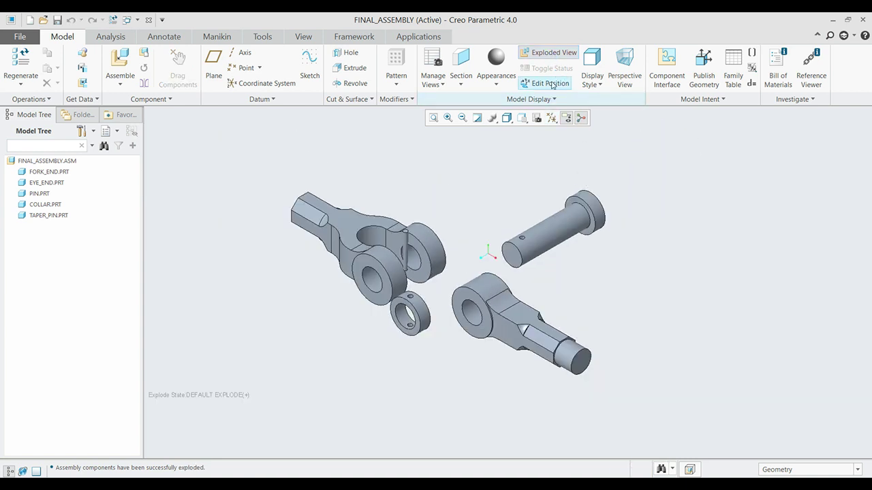
pyautogui.click(553, 55)
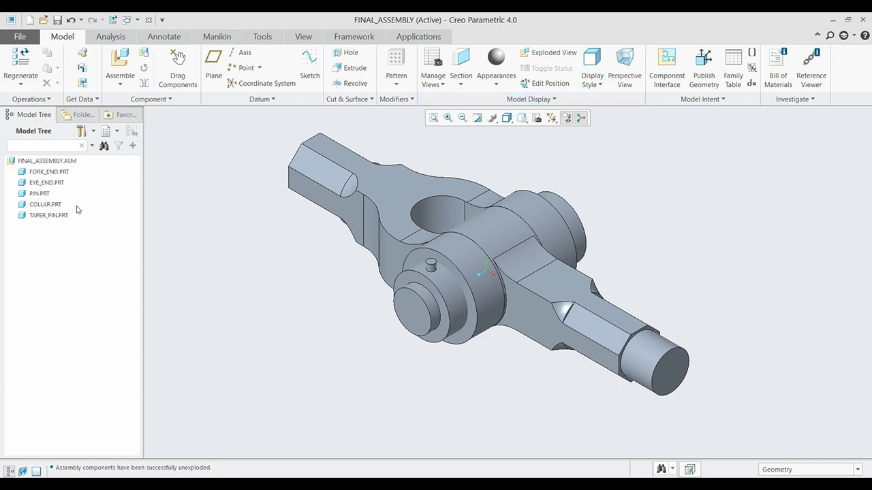
pyautogui.click(49, 172)
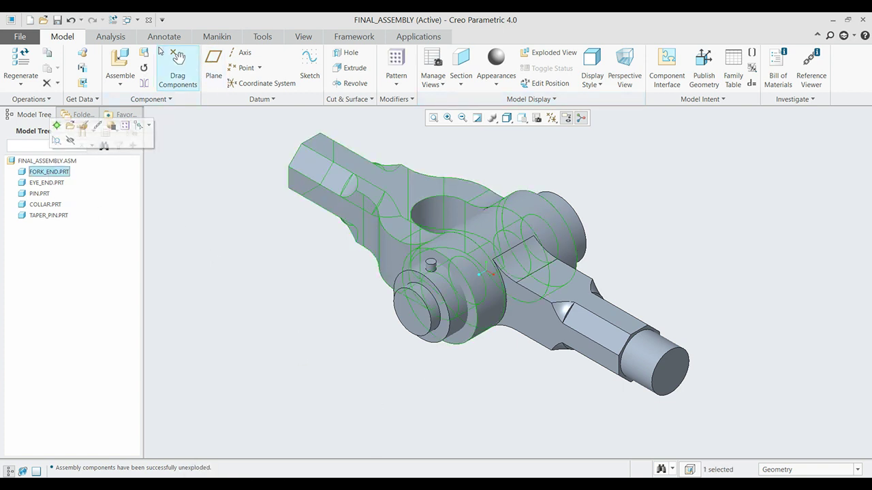
# Give the fork end a red appearance and the eye end a yellow one
pyautogui.click(302, 36)
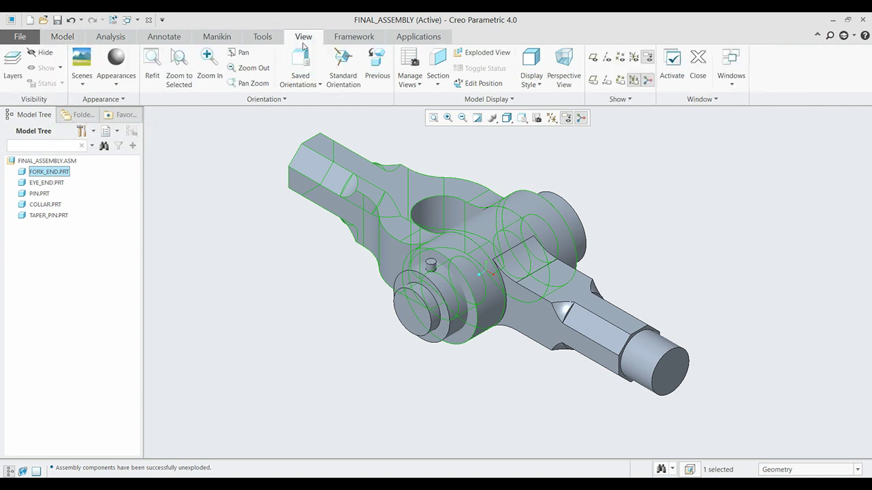
pyautogui.click(116, 83)
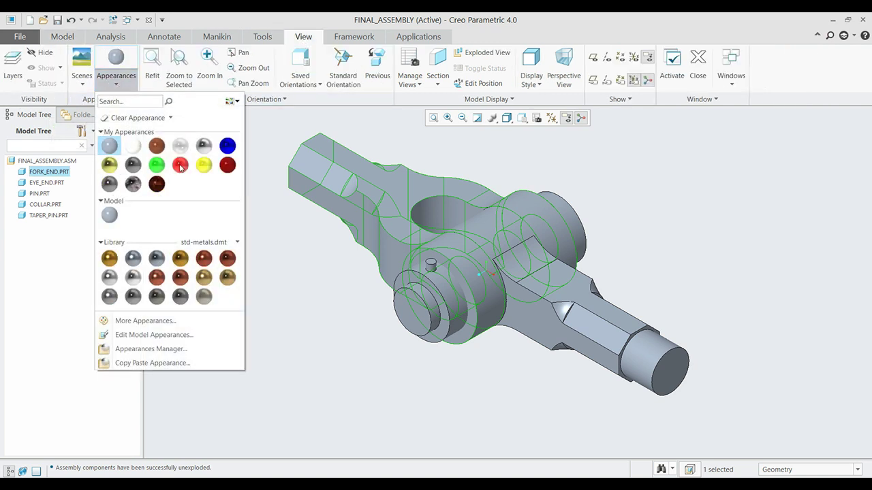
pyautogui.click(226, 165)
pyautogui.click(48, 183)
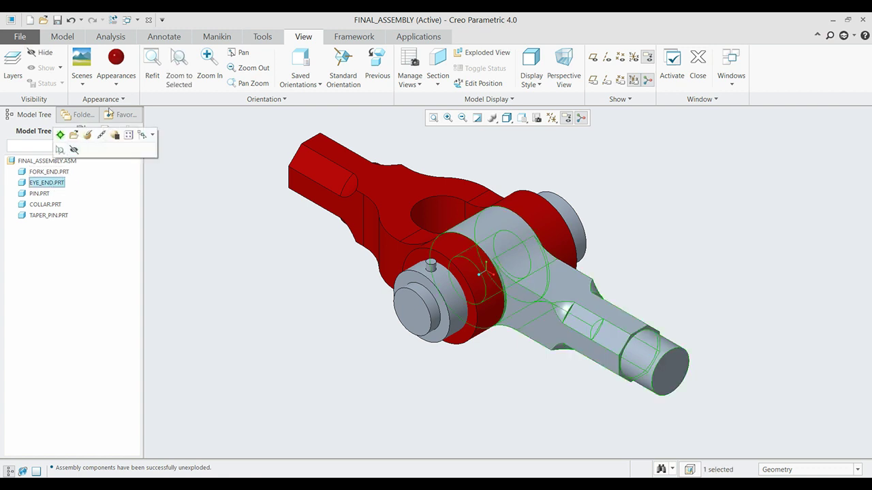
pyautogui.click(116, 81)
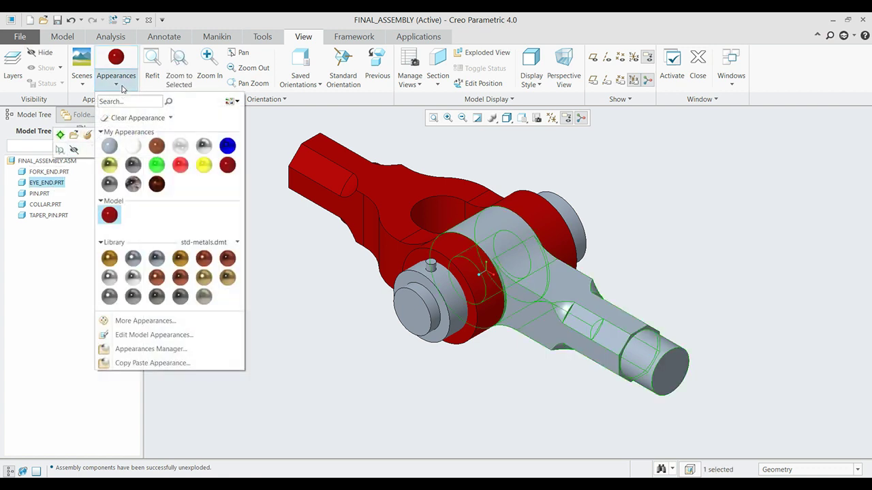
pyautogui.click(204, 166)
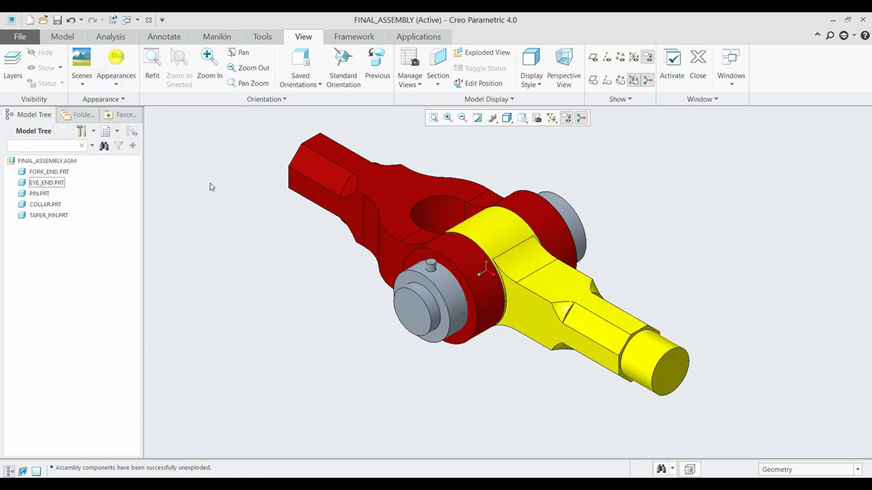
# Colour the pin blue, the collar yellow and the taper pin red
pyautogui.click(39, 194)
pyautogui.click(116, 75)
pyautogui.click(228, 146)
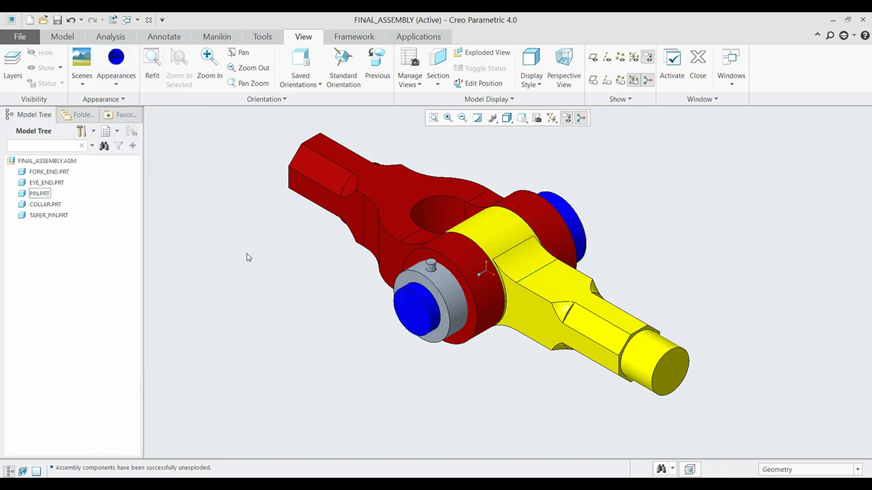
pyautogui.click(48, 204)
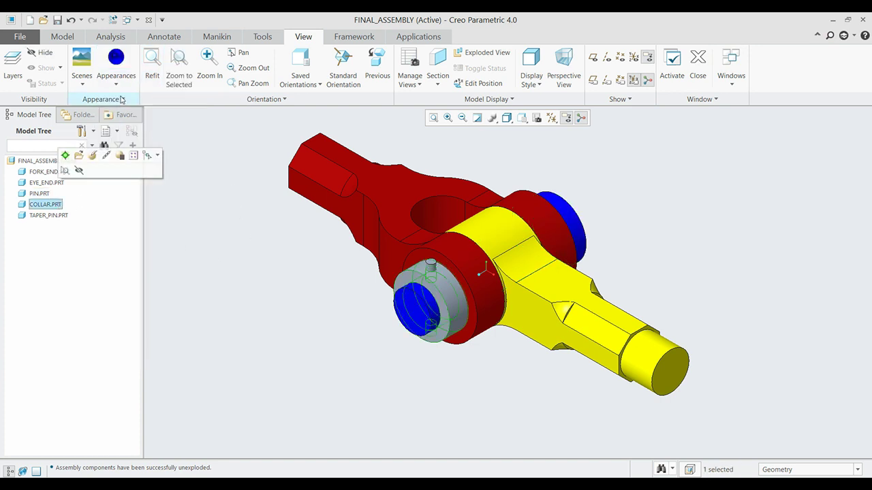
pyautogui.click(116, 85)
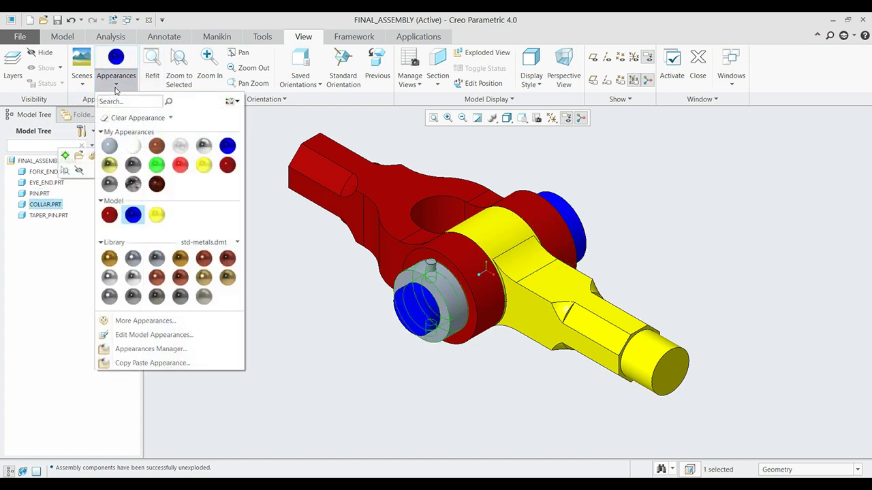
pyautogui.click(156, 214)
pyautogui.click(49, 216)
pyautogui.click(116, 83)
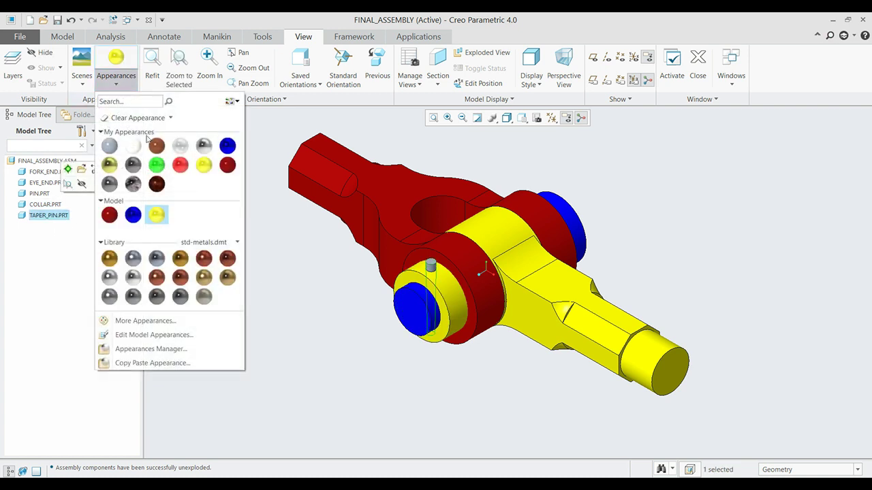
pyautogui.click(109, 215)
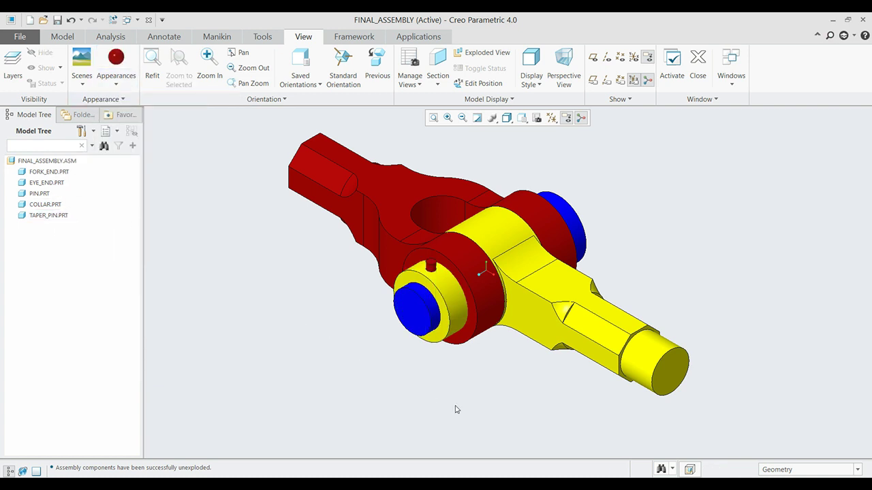
# Explode the coloured knuckle joint into its five parts, then reassemble it
pyautogui.click(62, 37)
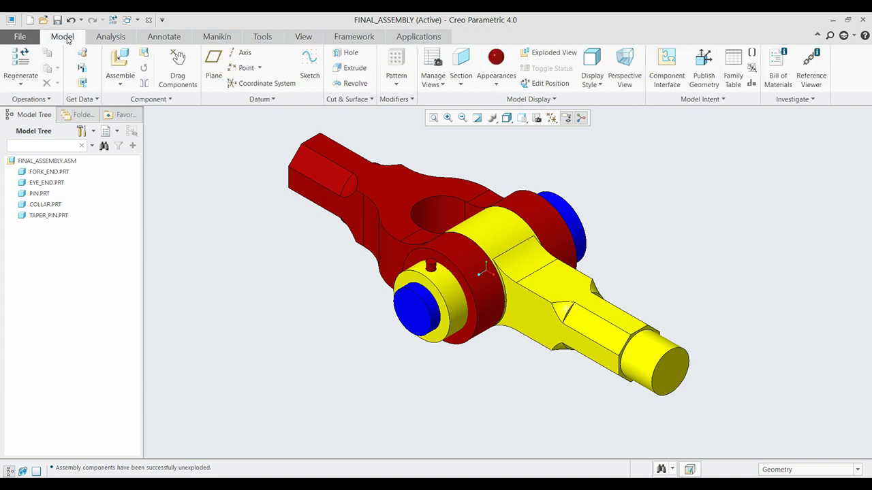
pyautogui.click(567, 53)
pyautogui.click(567, 53)
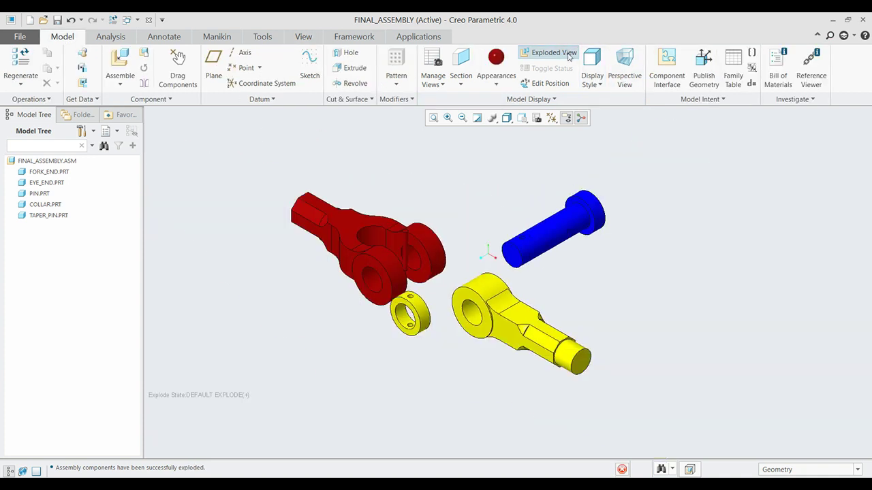
pyautogui.click(549, 55)
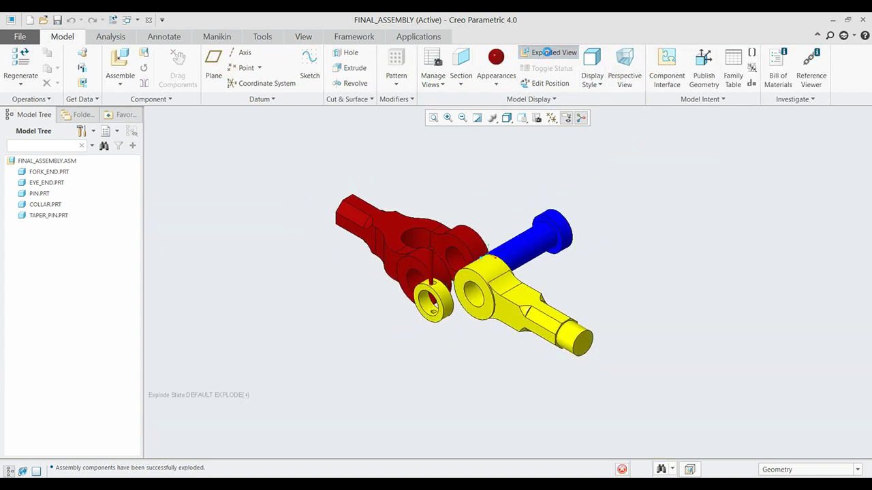